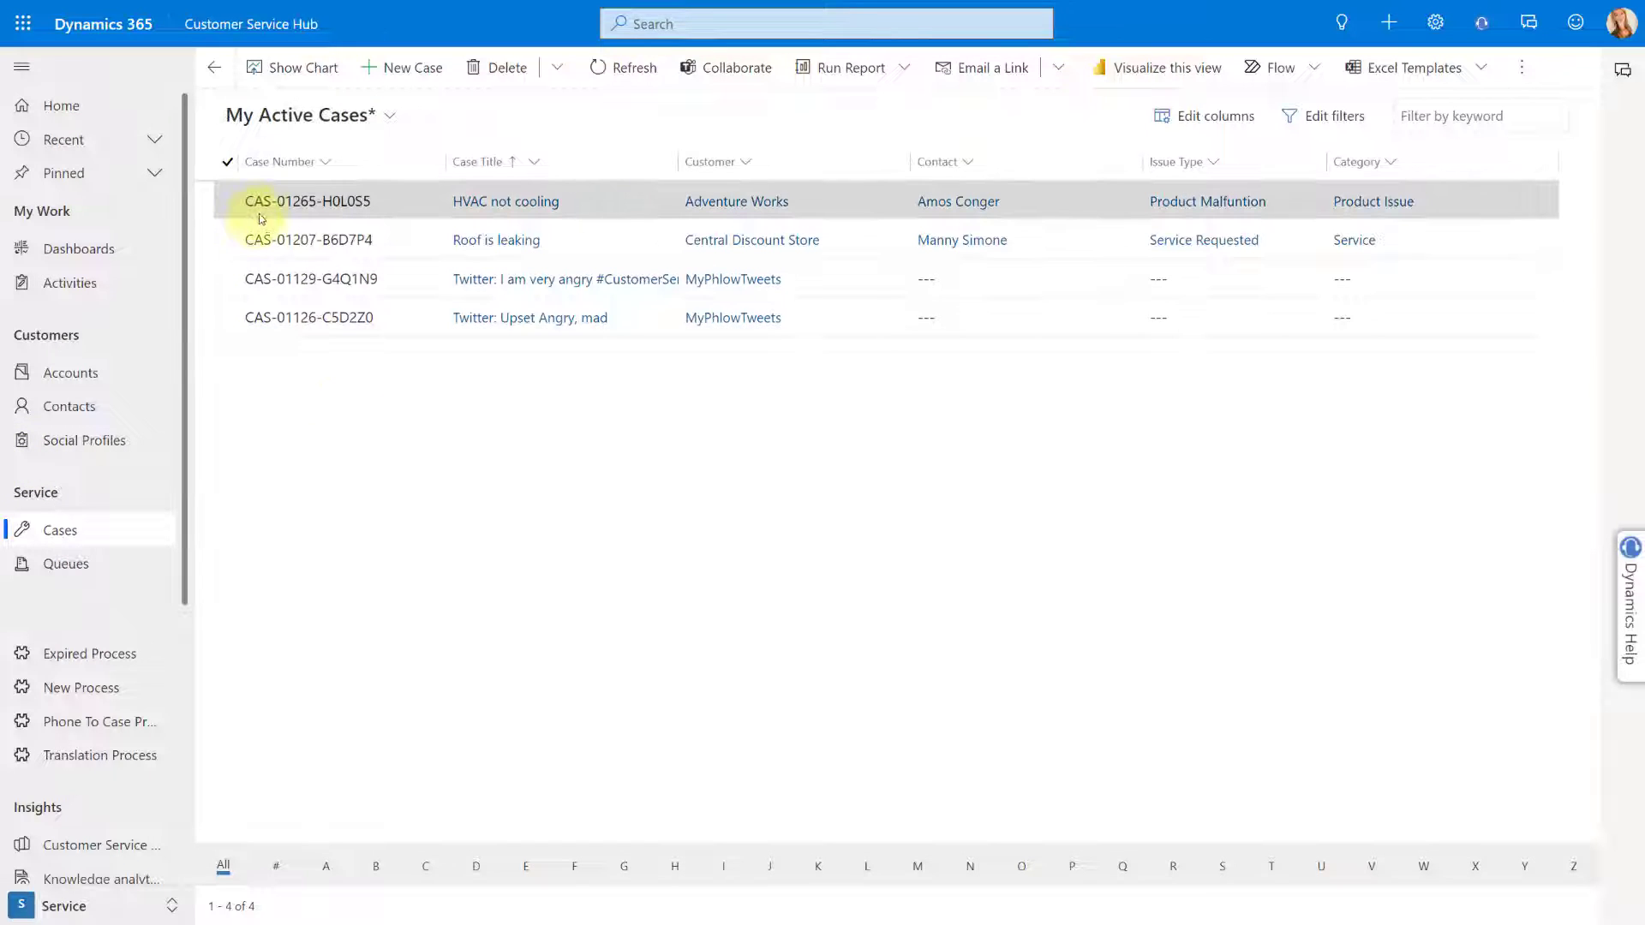
Open the HVAC not cooling case to examine its Category and Sub Category fields
double_click(297, 202)
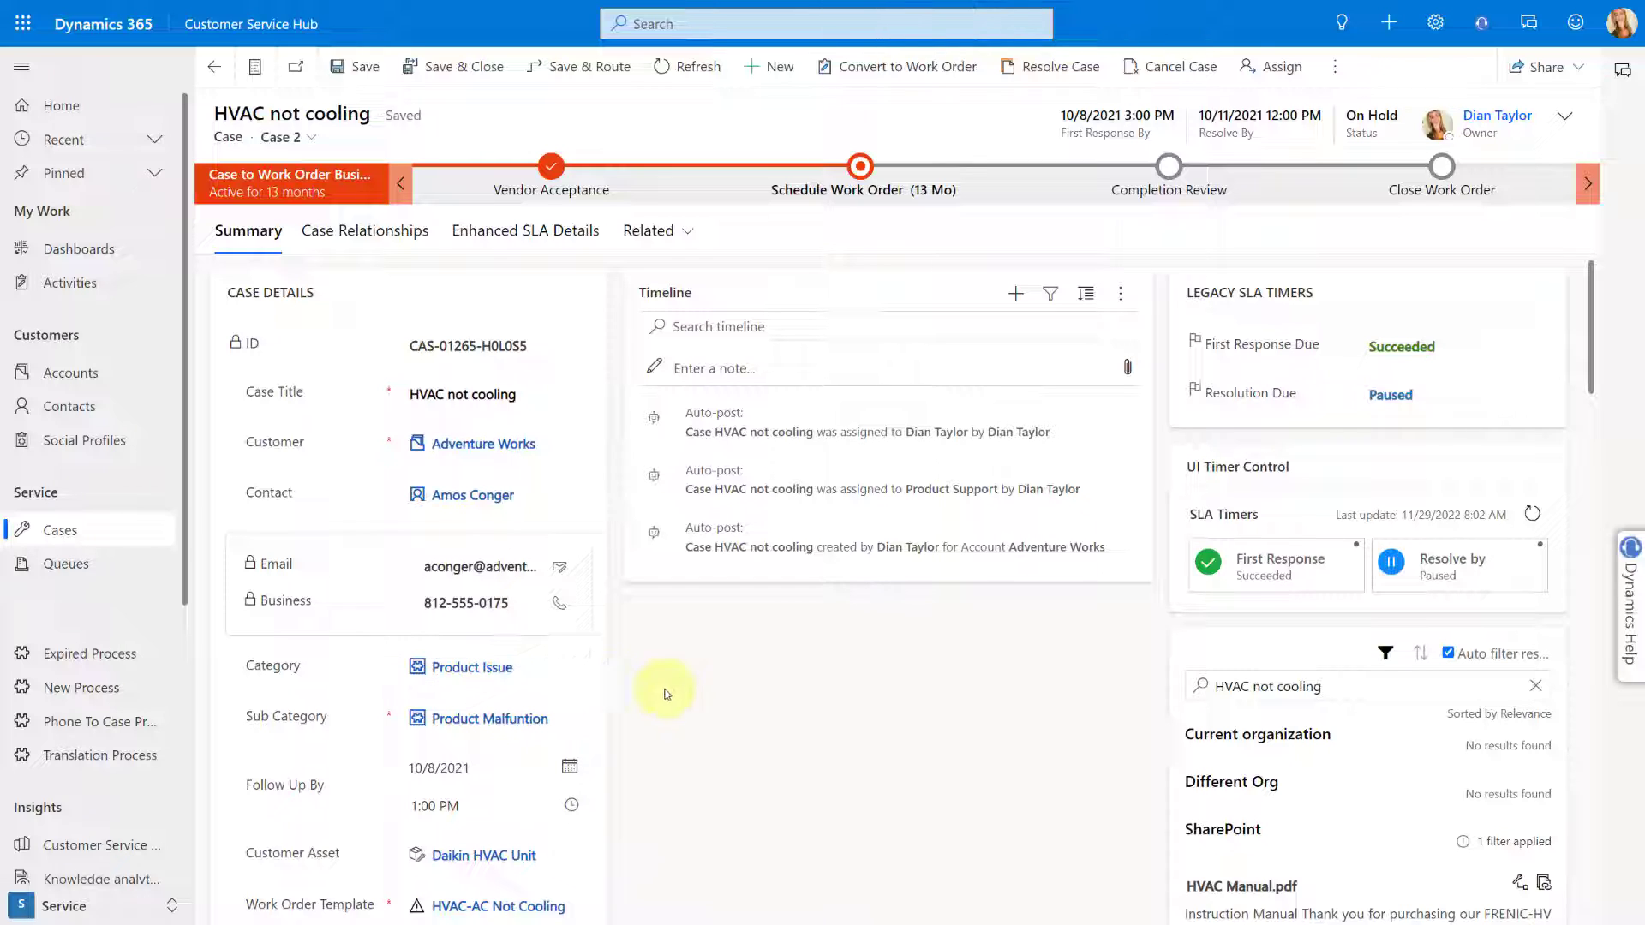
Use the advanced-filter search to list the Drop Down Values table, keeping its default filters, and check which views are available
click(698, 24)
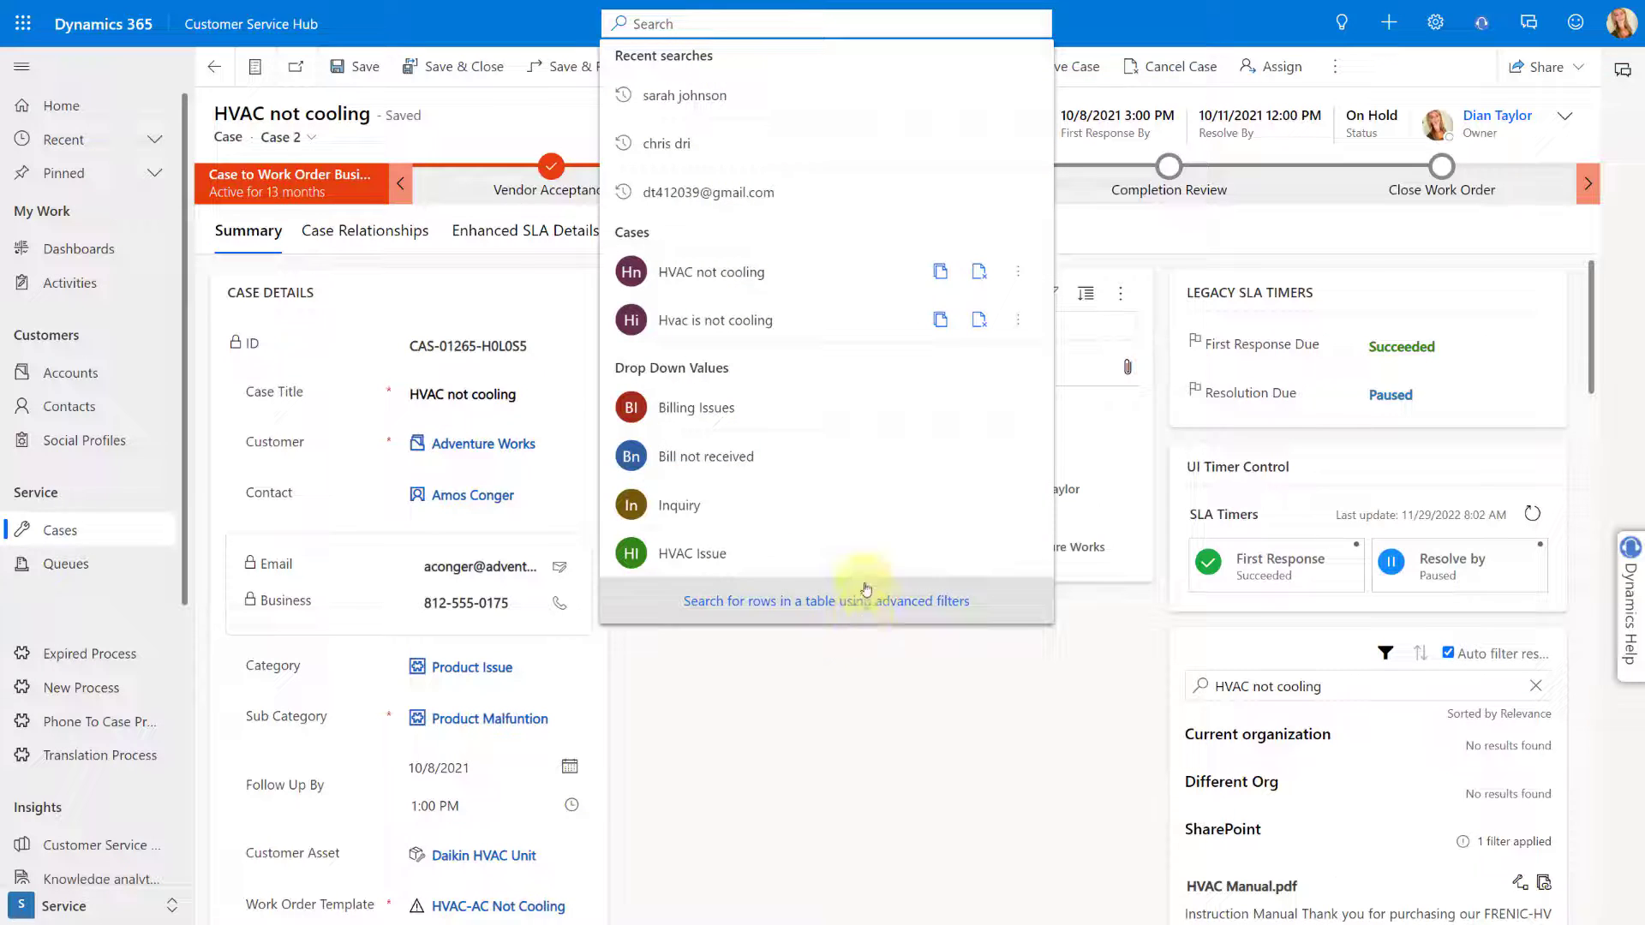
click(874, 609)
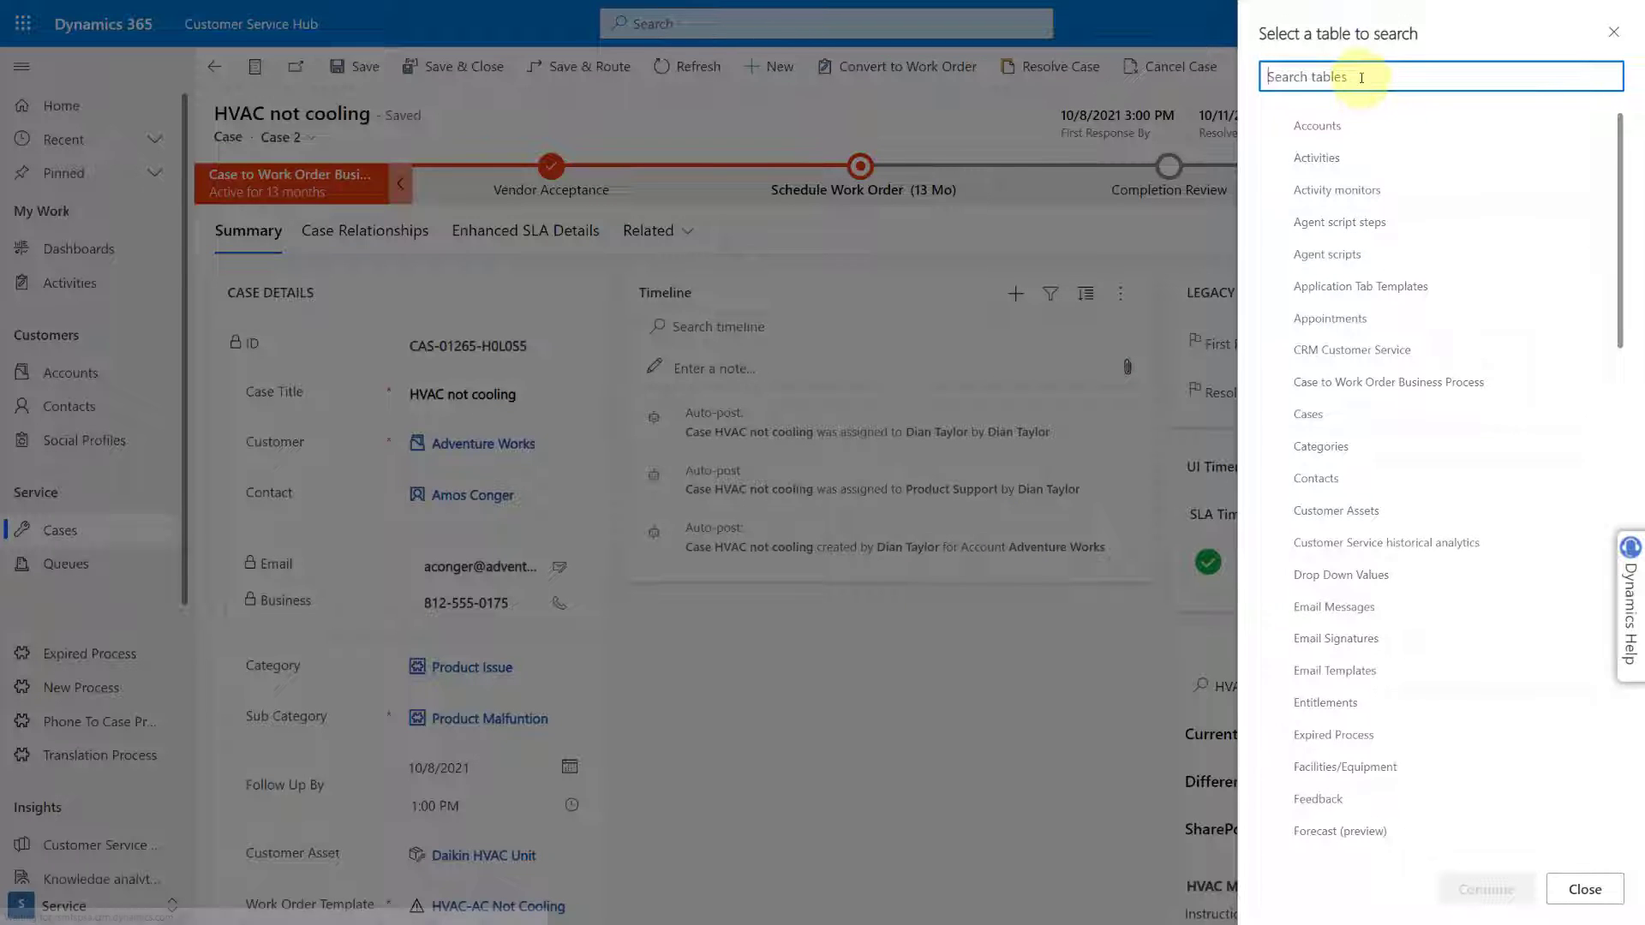
text(drop)
click(1371, 124)
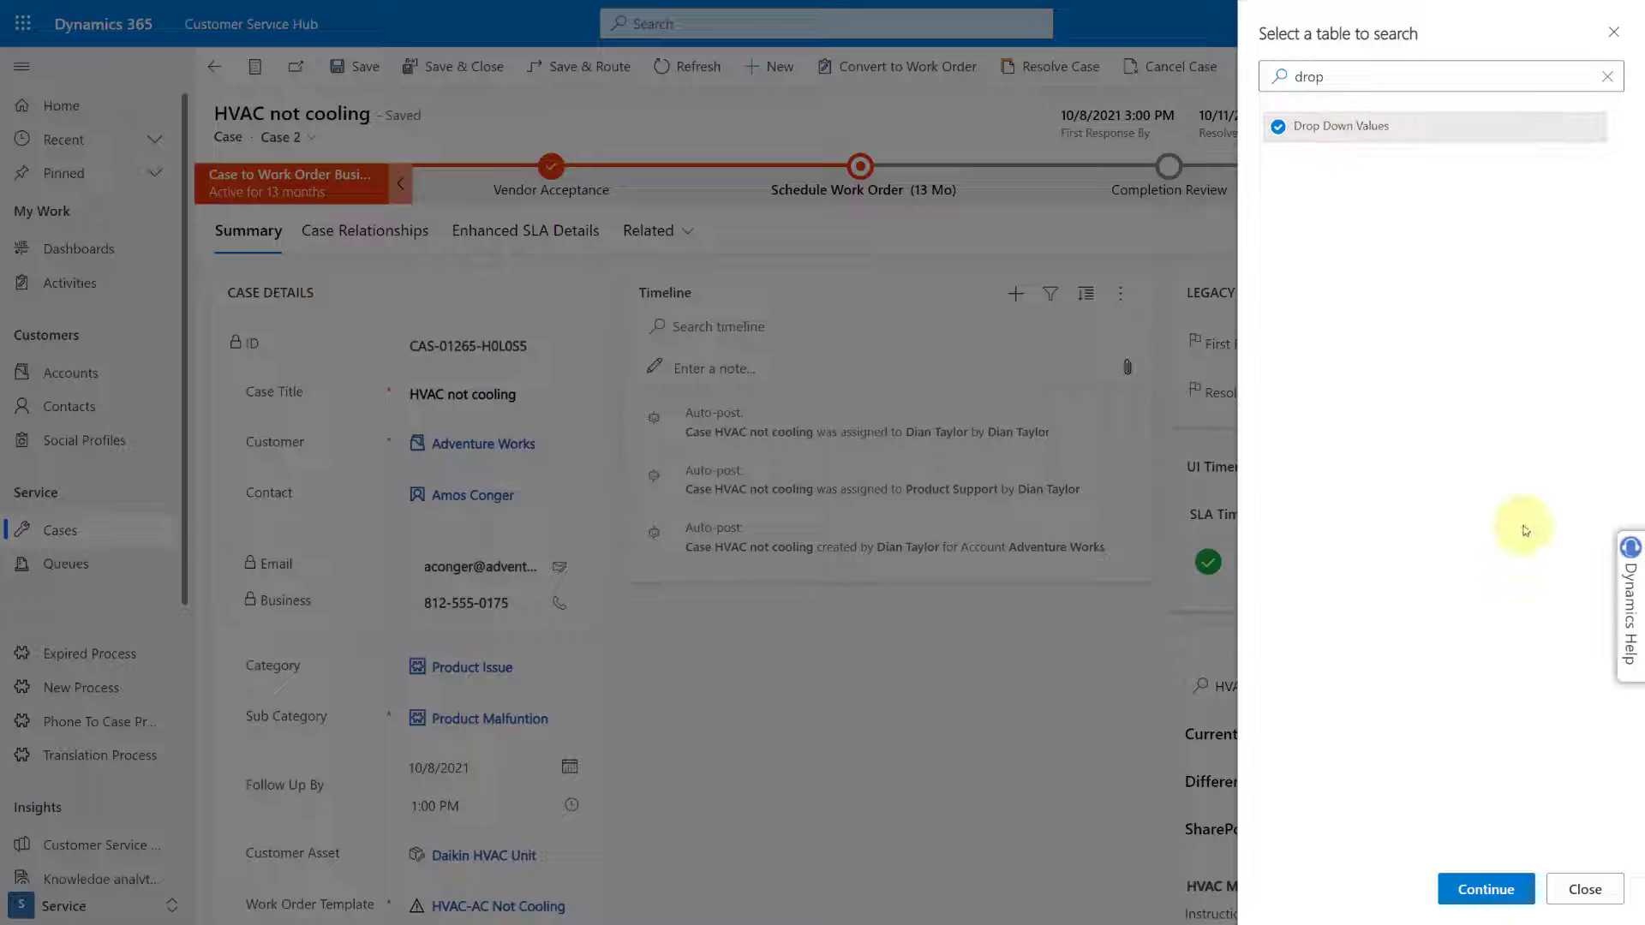
click(1487, 889)
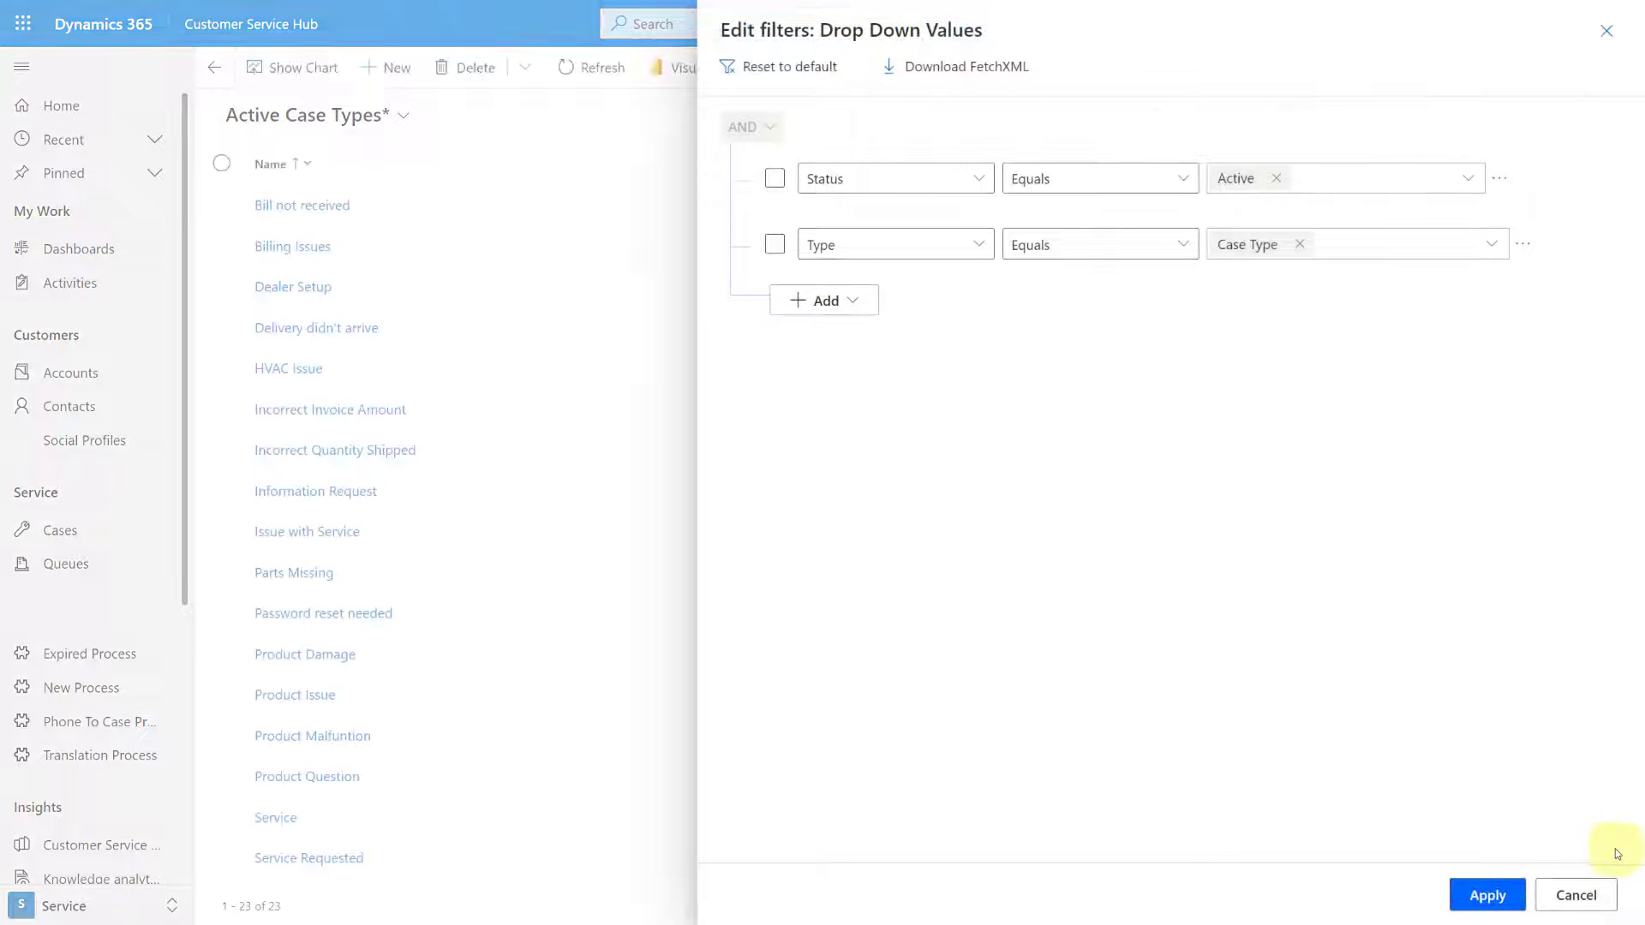
click(1575, 906)
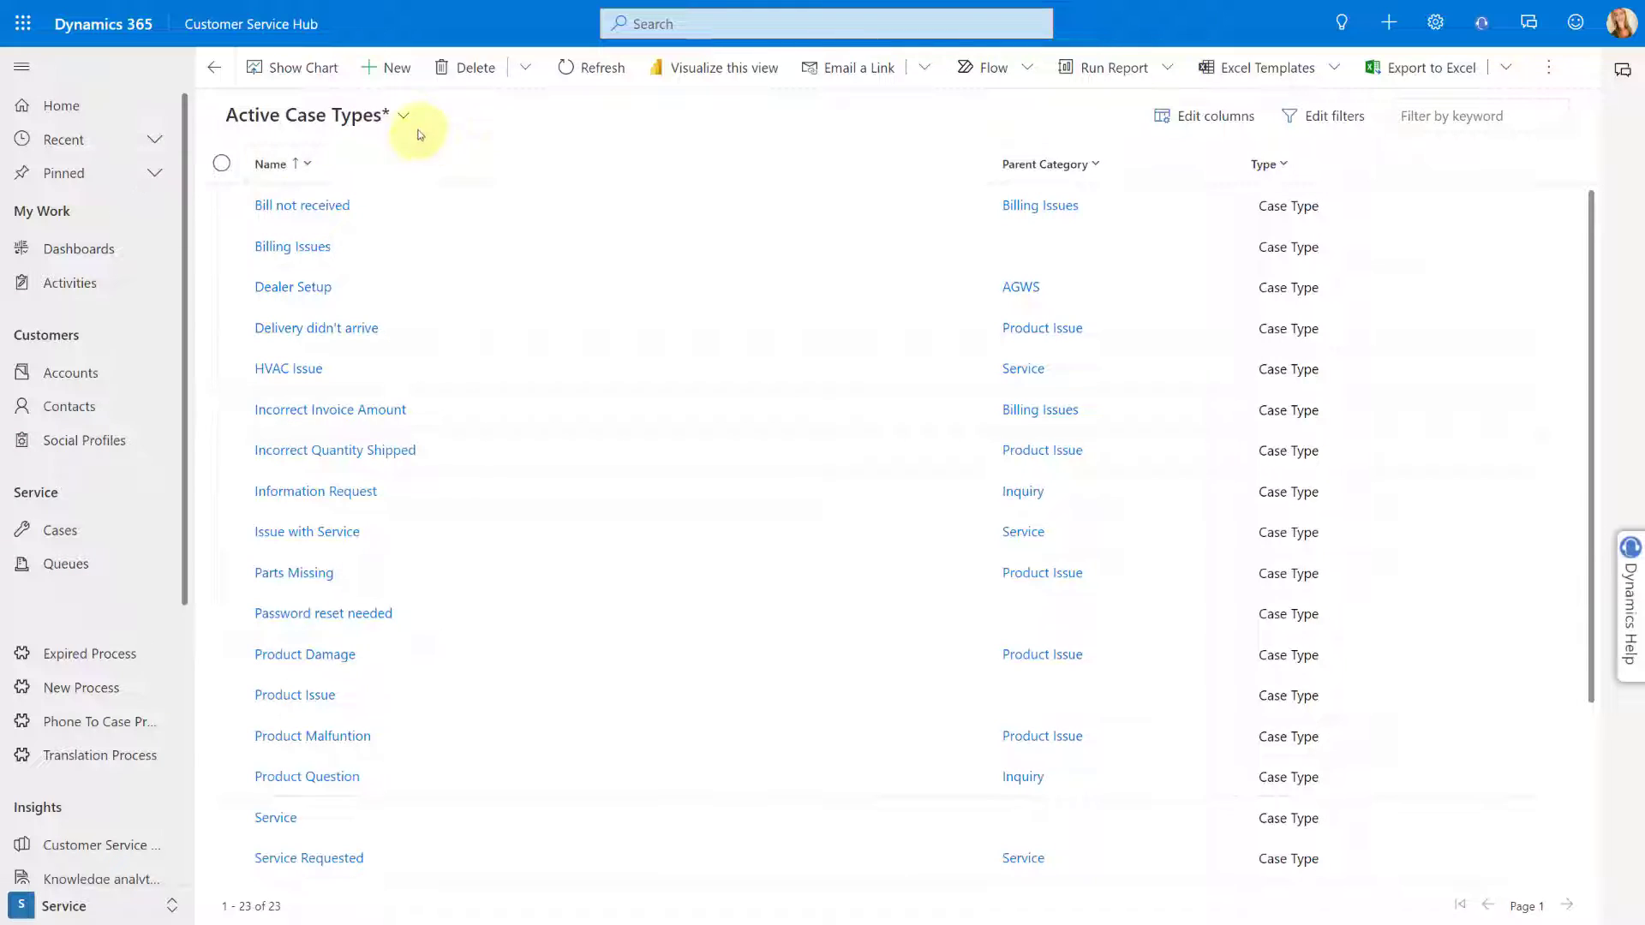
click(403, 118)
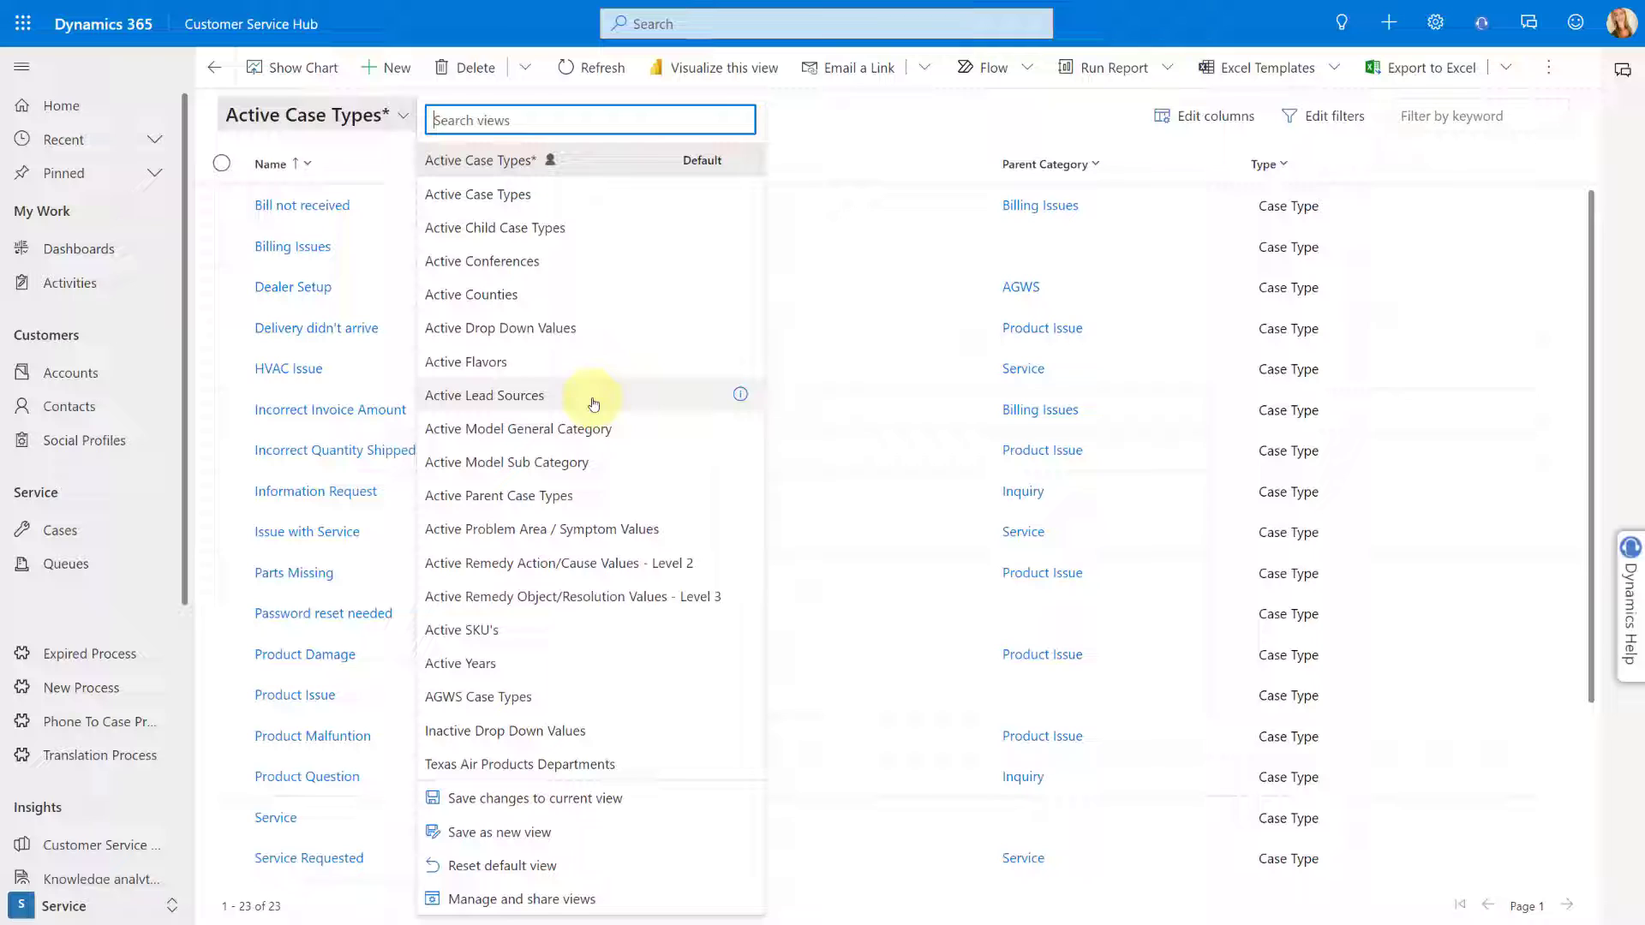
click(836, 120)
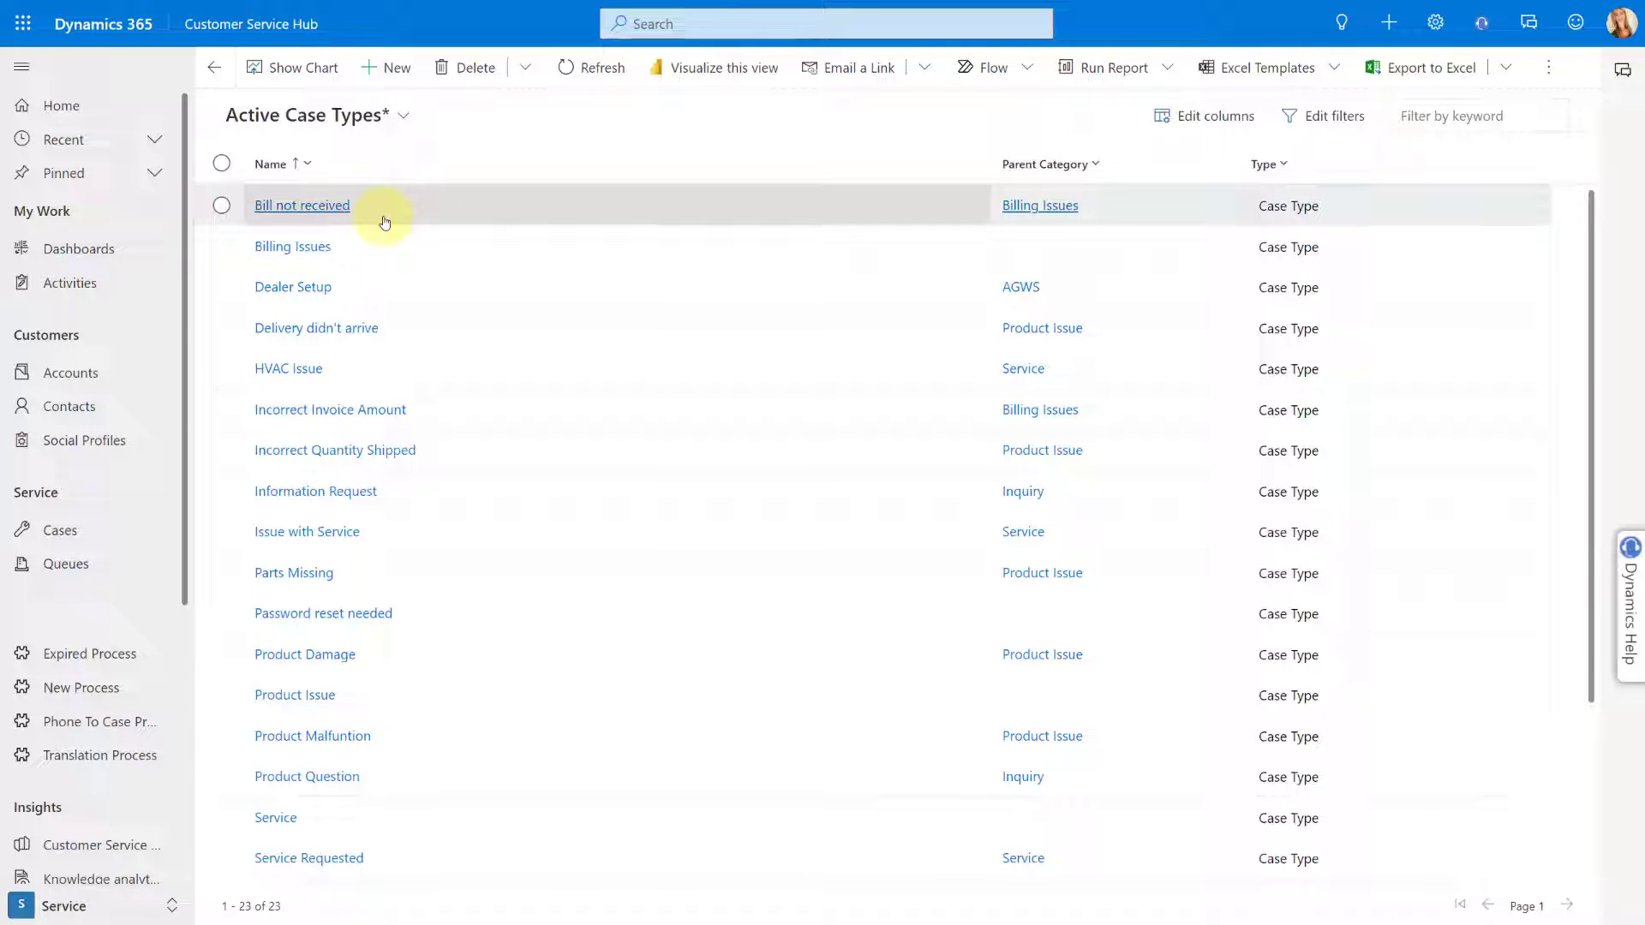
Open the Billing Issues parent category and examine its name, the Type options and its subcategories, including Bill not received
click(1023, 210)
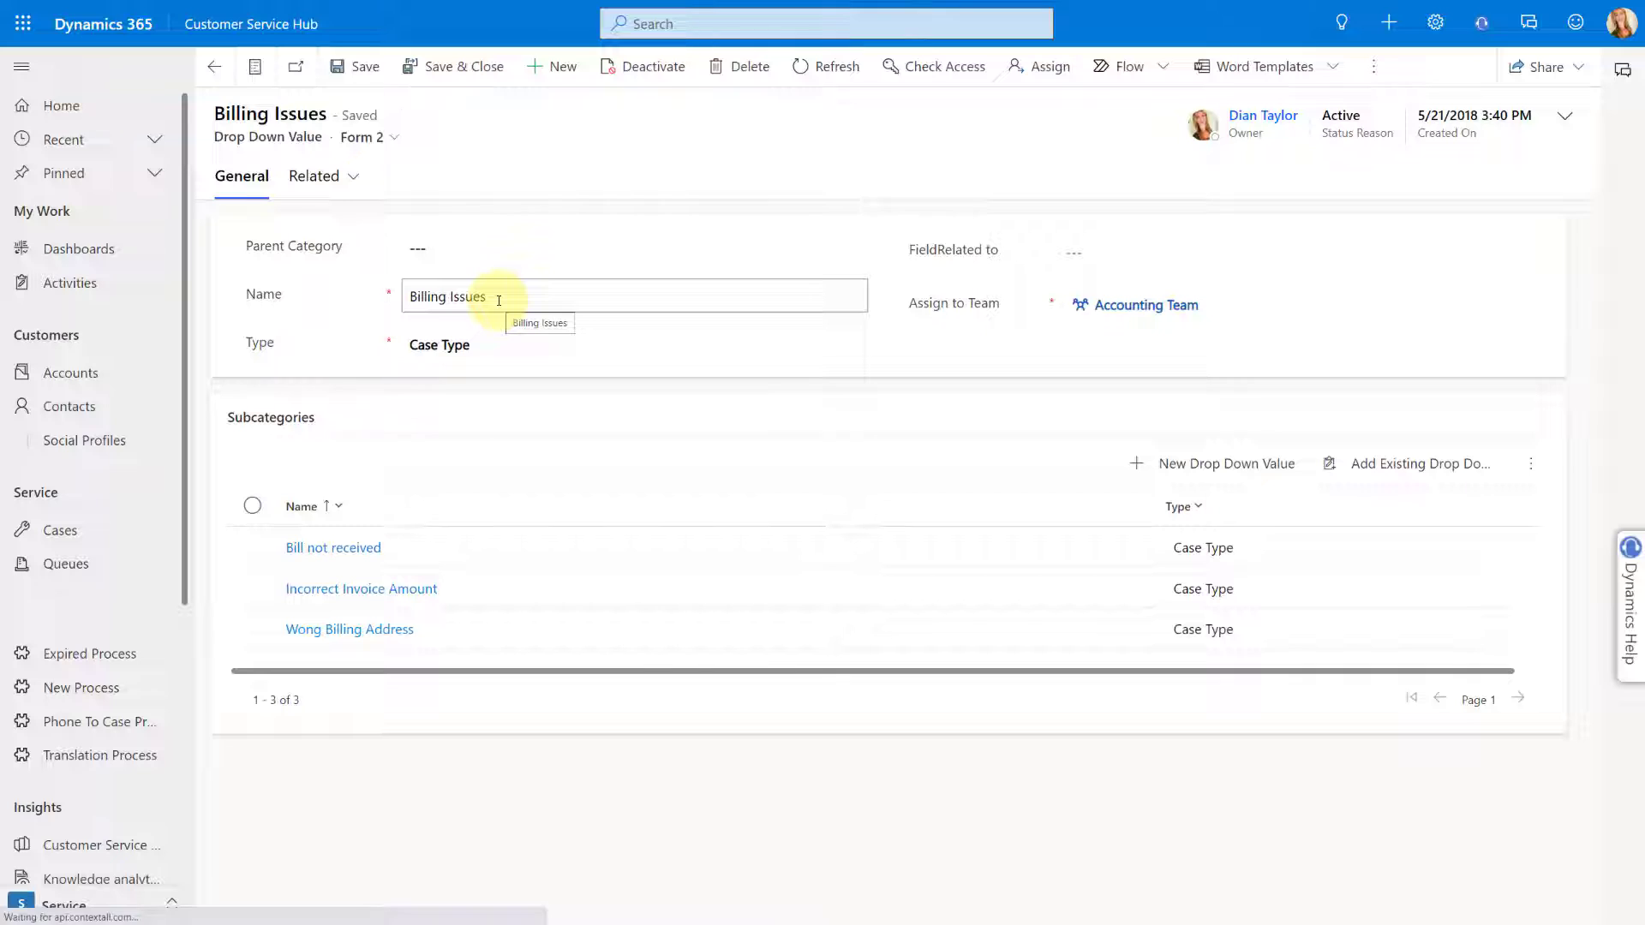
click(455, 347)
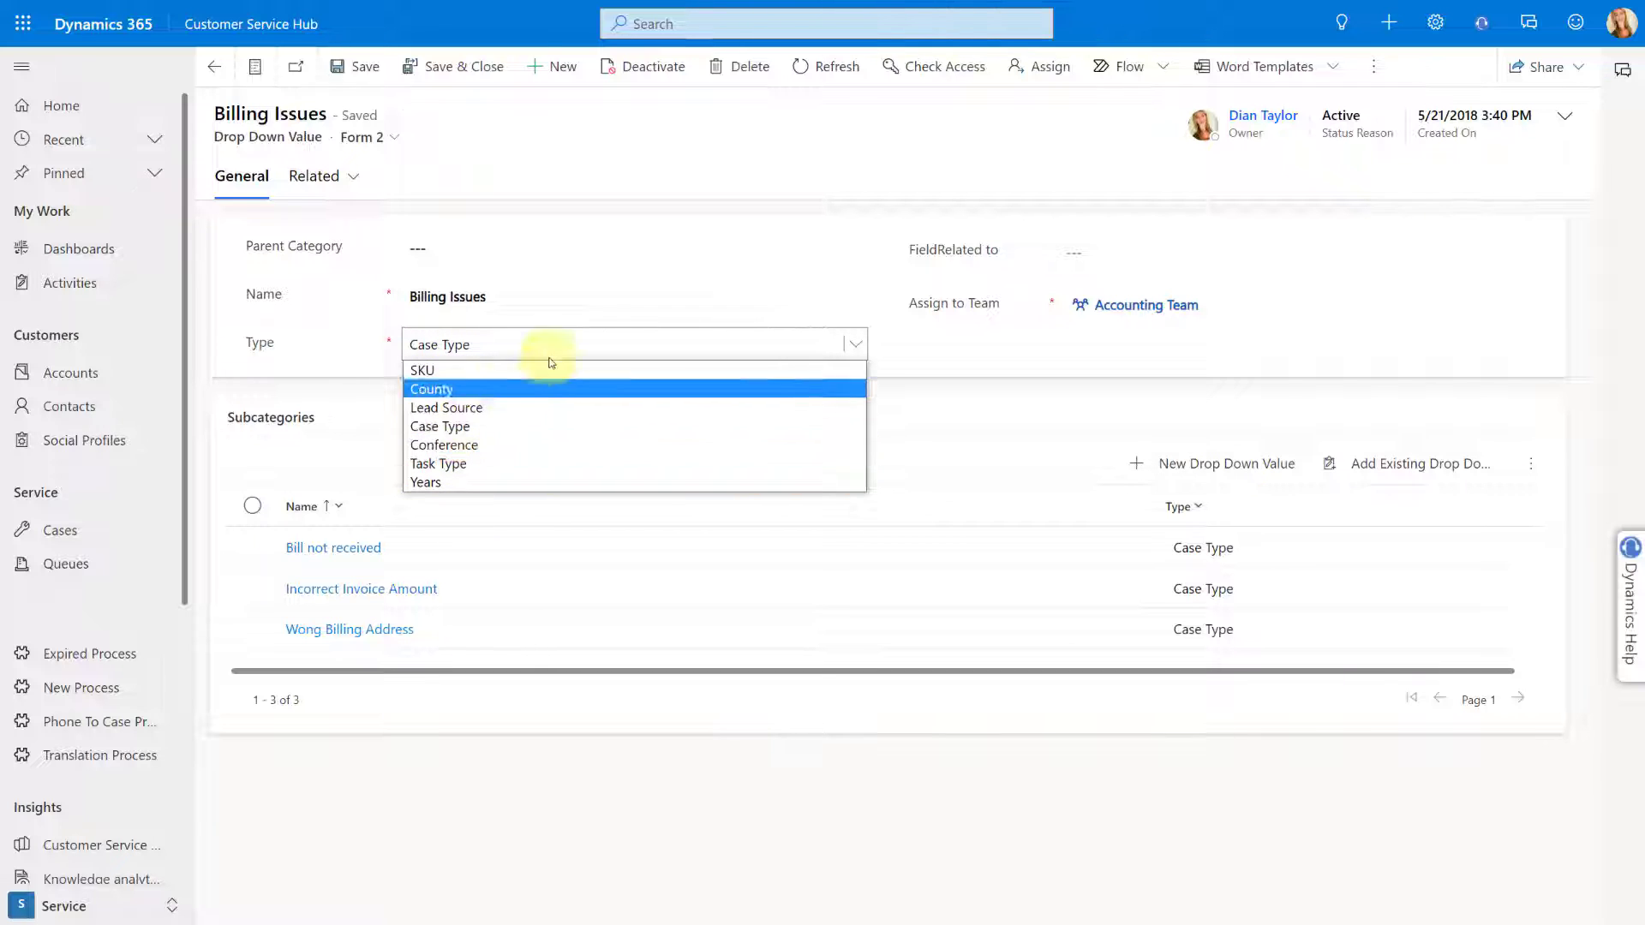
click(855, 236)
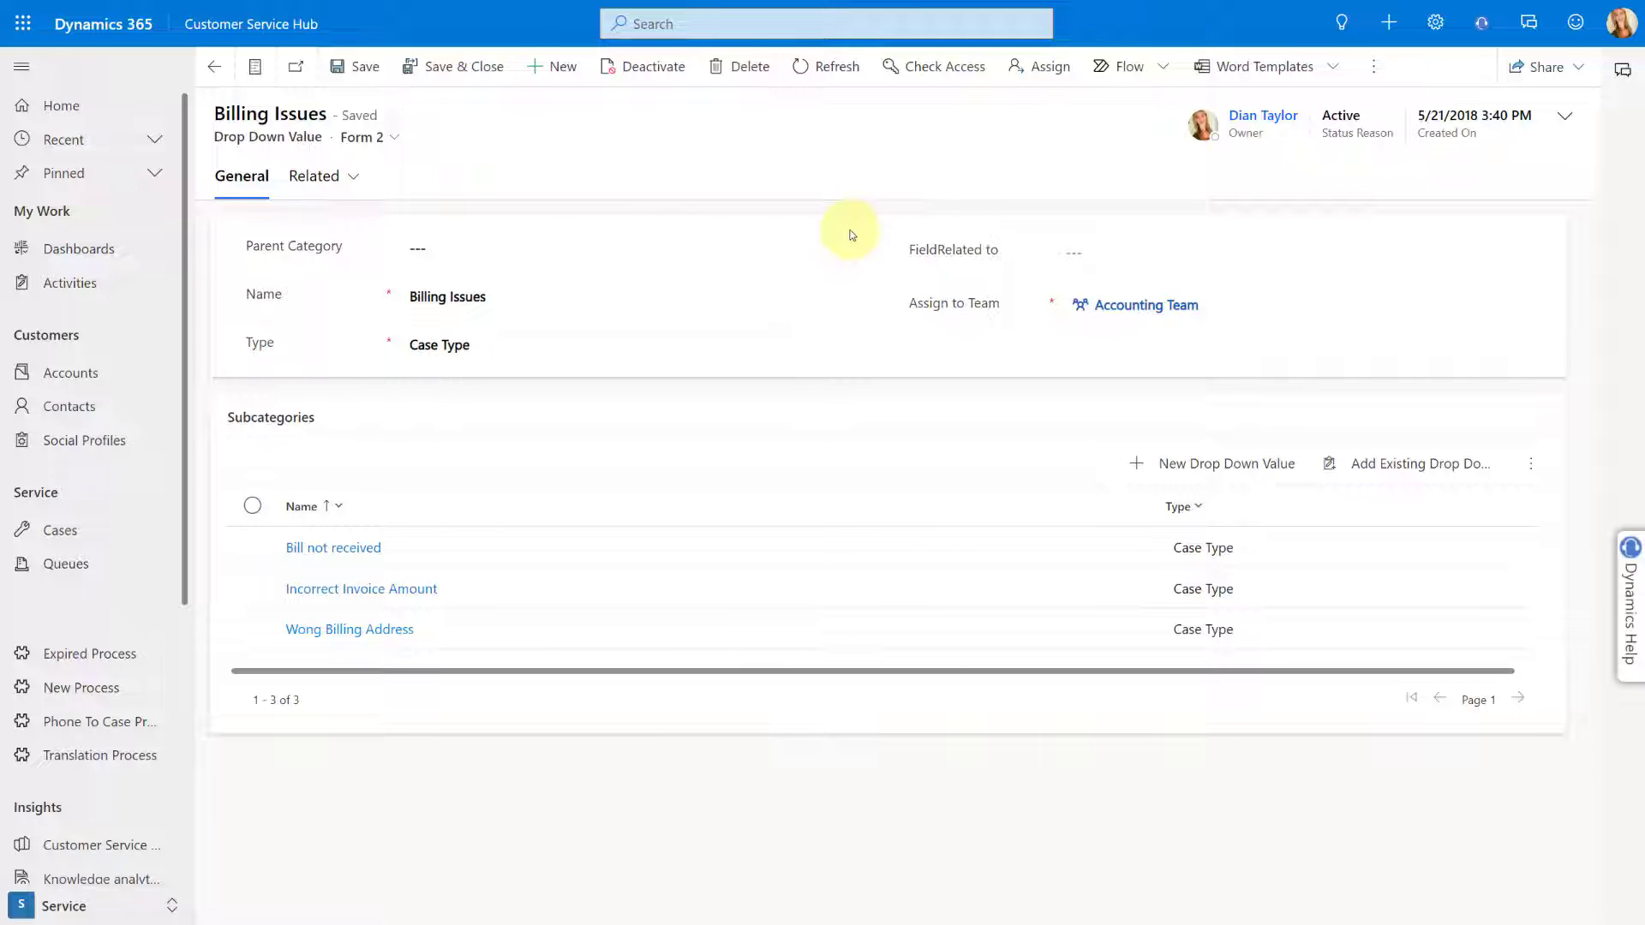
drag(487, 296, 394, 295)
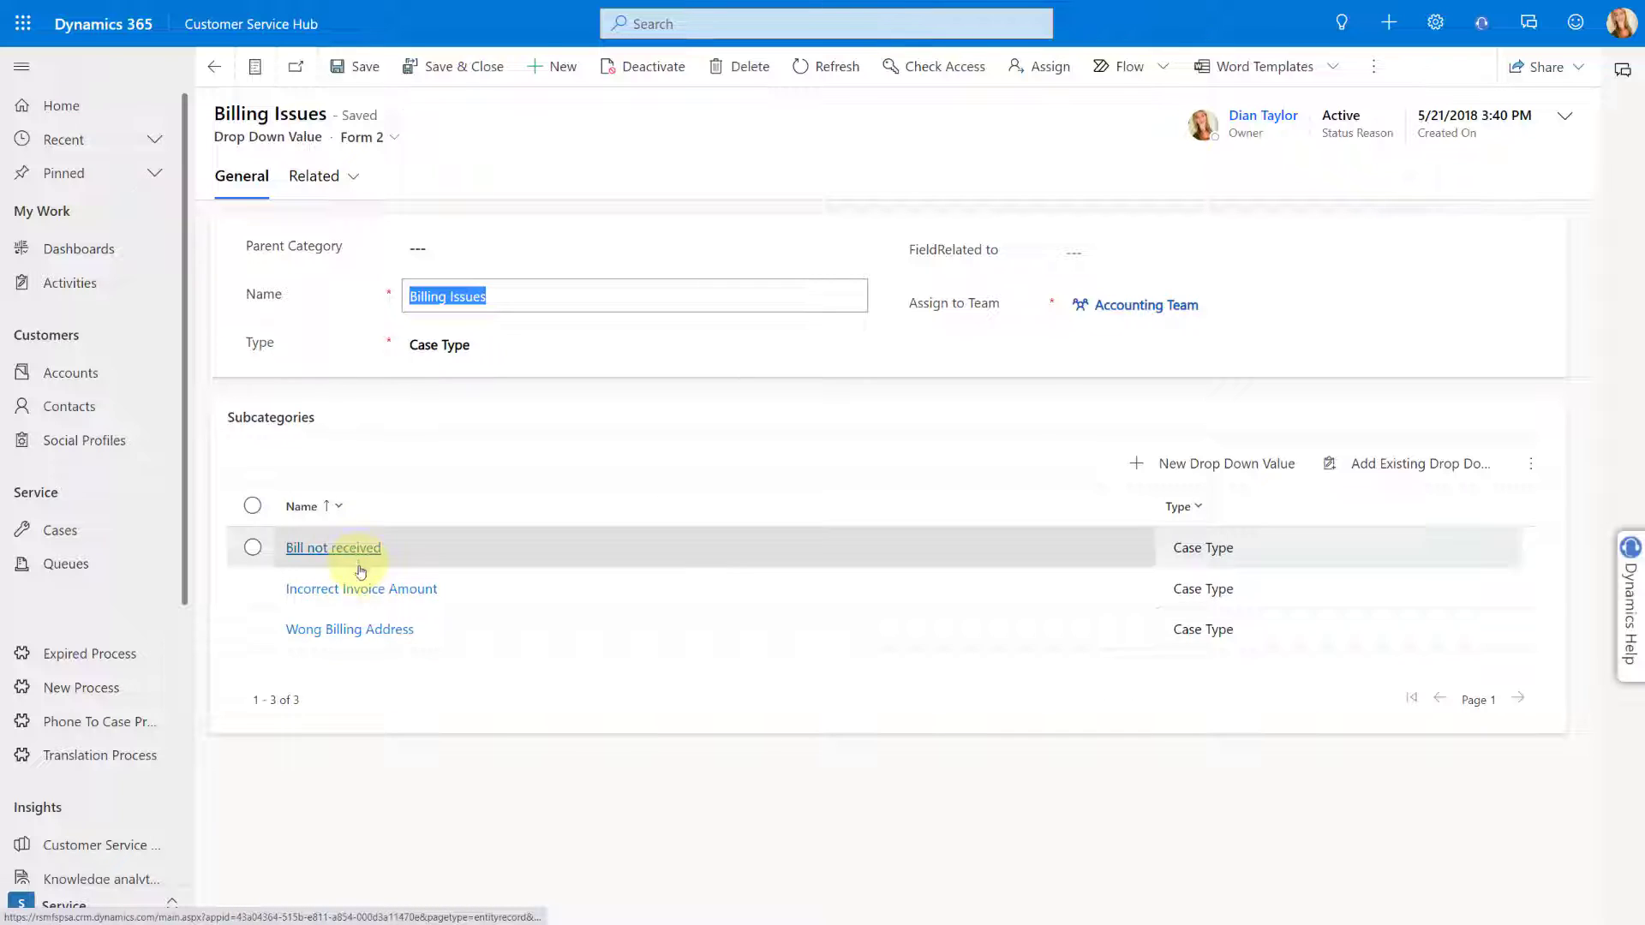
click(313, 555)
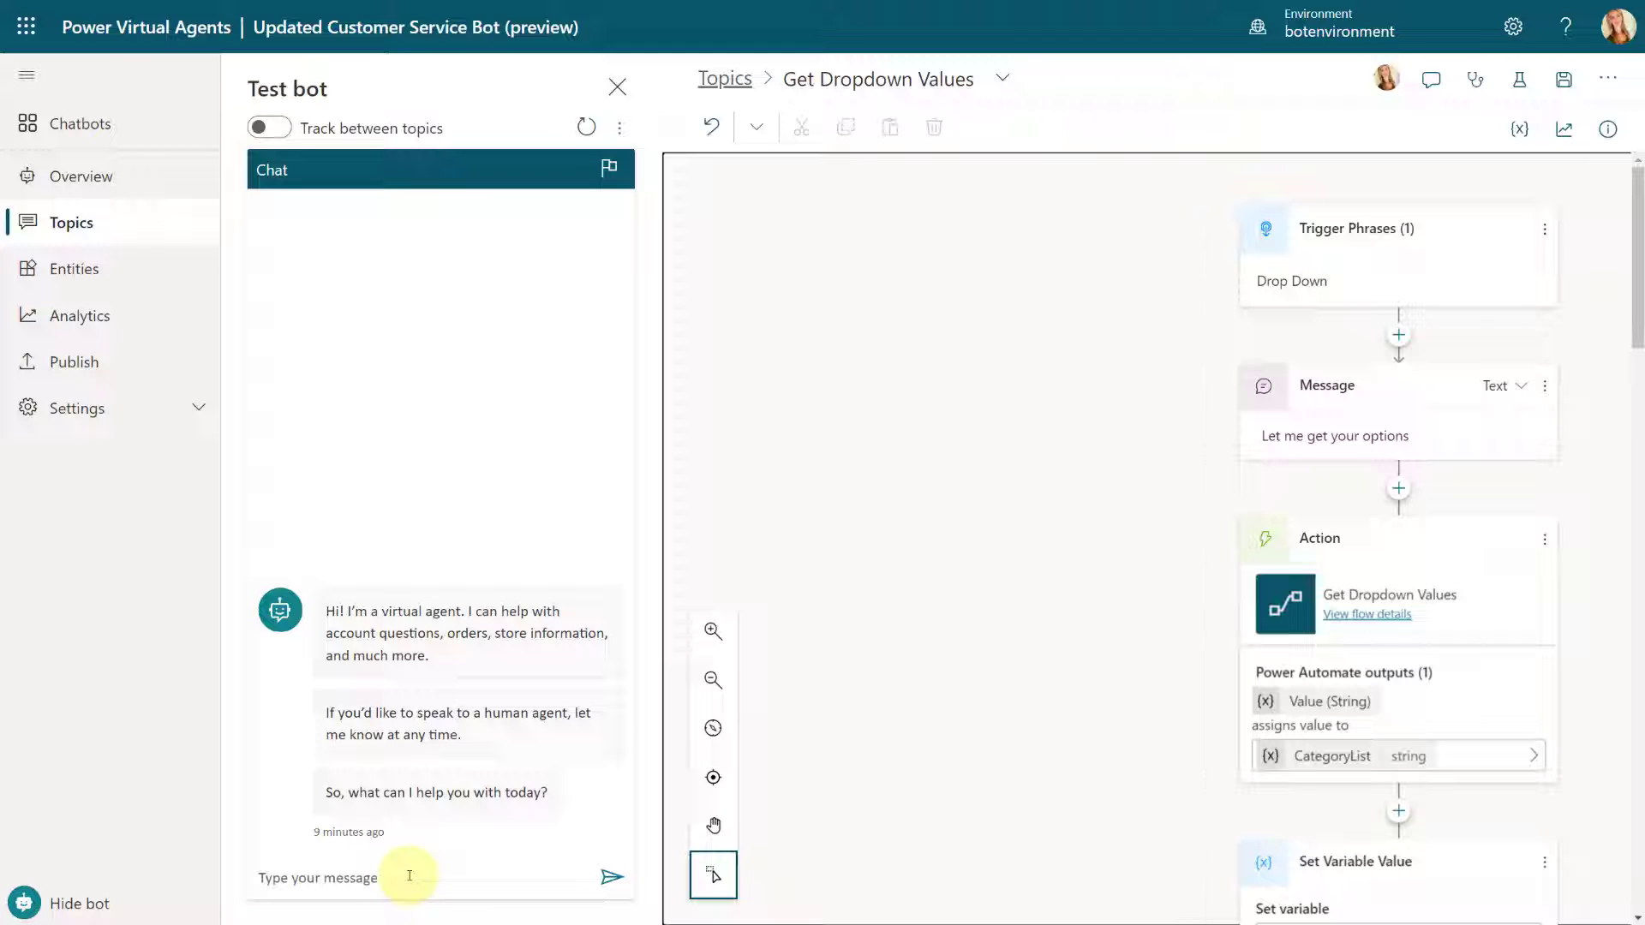
In Power Virtual Agents, send the message "drop down" to the Updated Customer Service Bot in the test chat
click(410, 876)
text(drop)
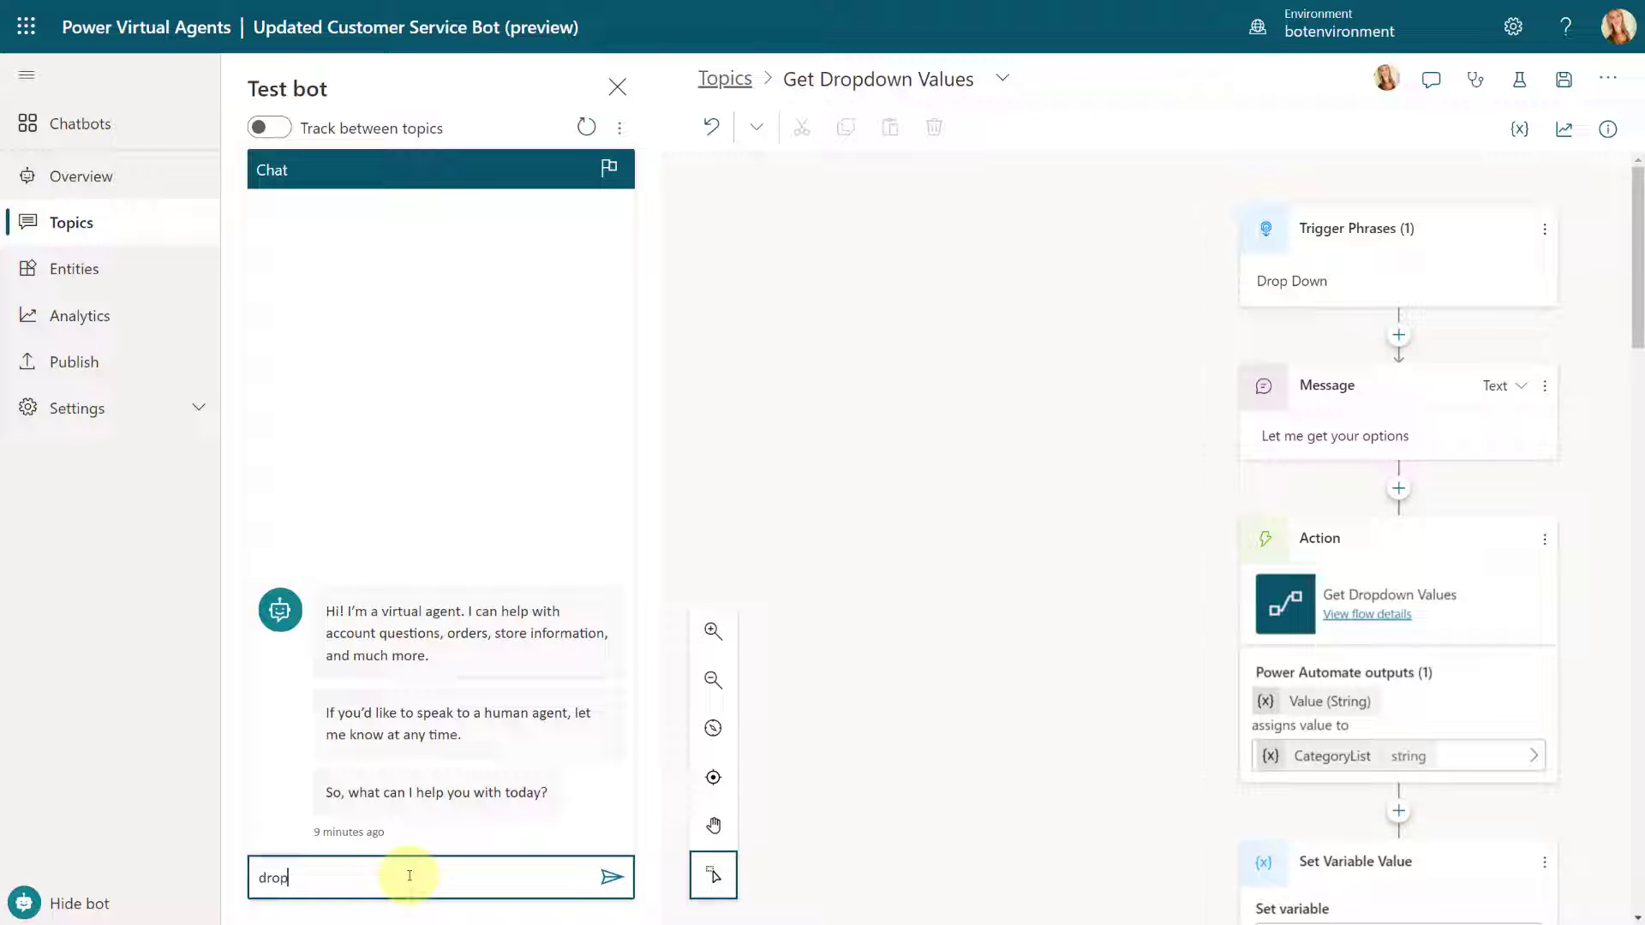
text( down)
key(Return)
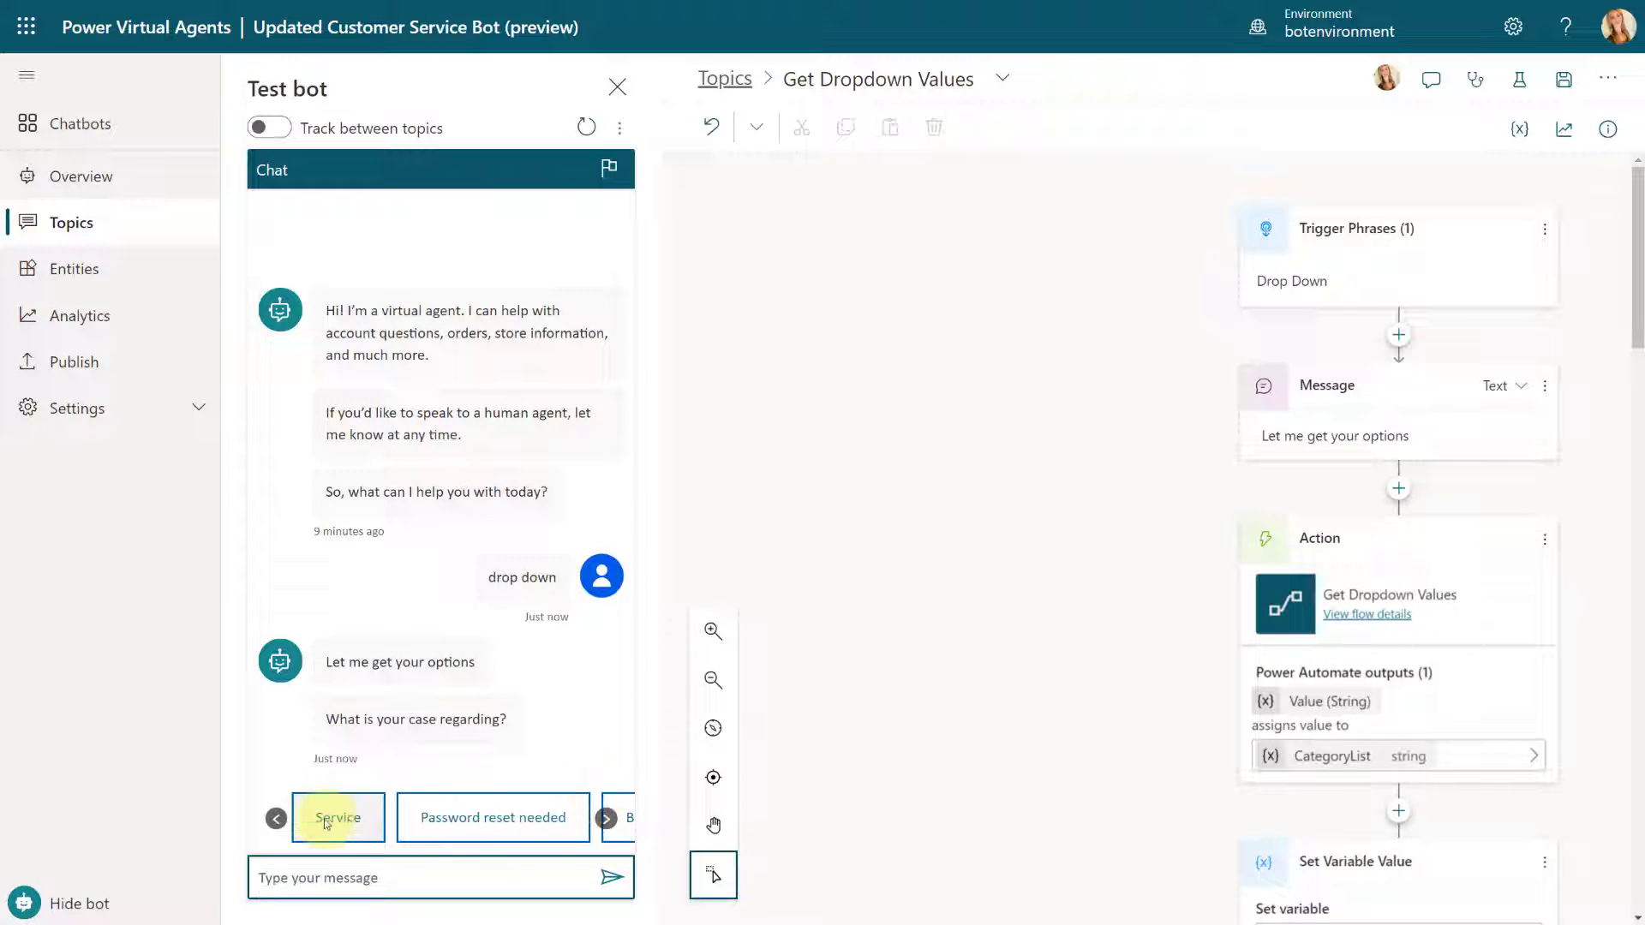
Look through the case category choices offered under the bot's question "What is your case regarding?"
click(606, 819)
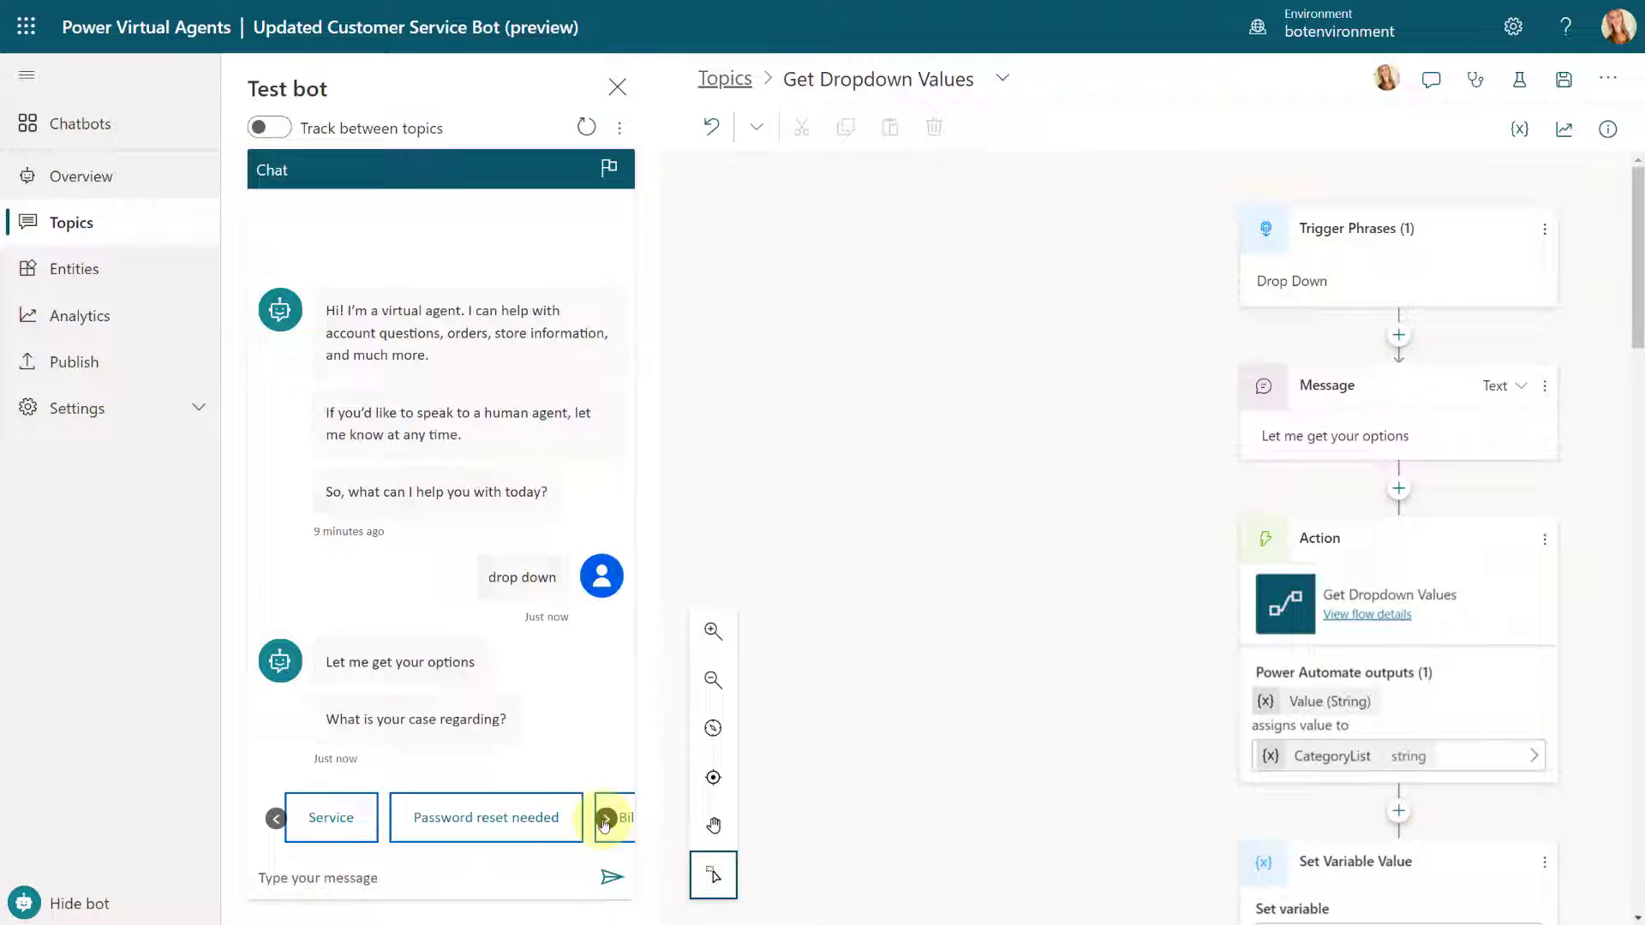
click(606, 819)
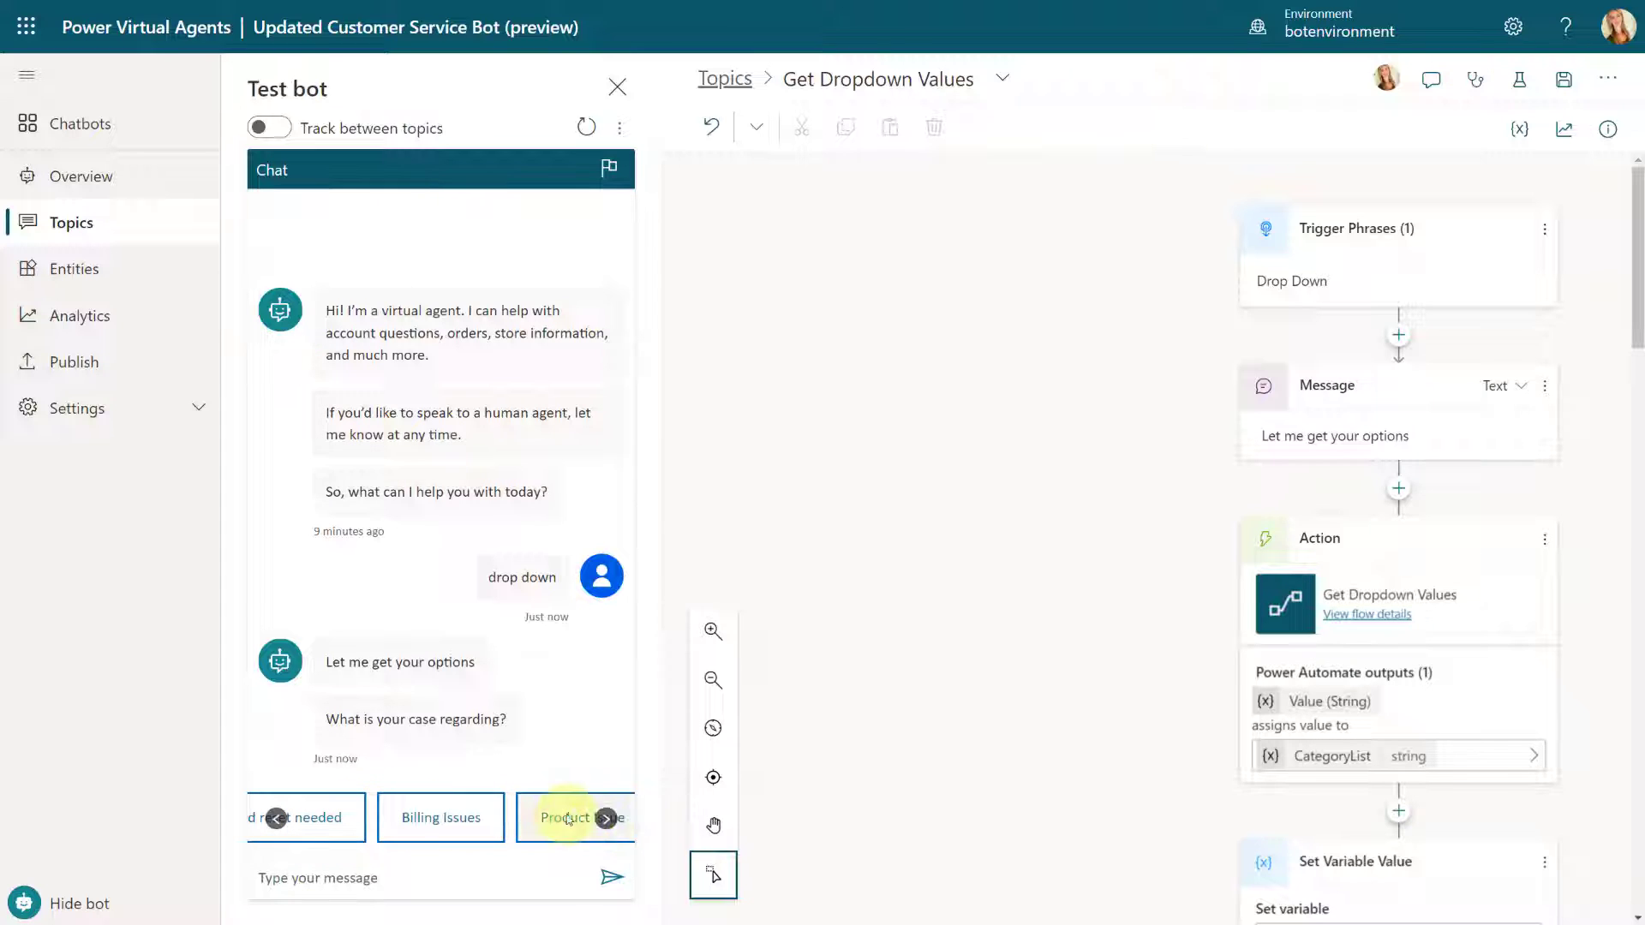
click(607, 819)
click(607, 819)
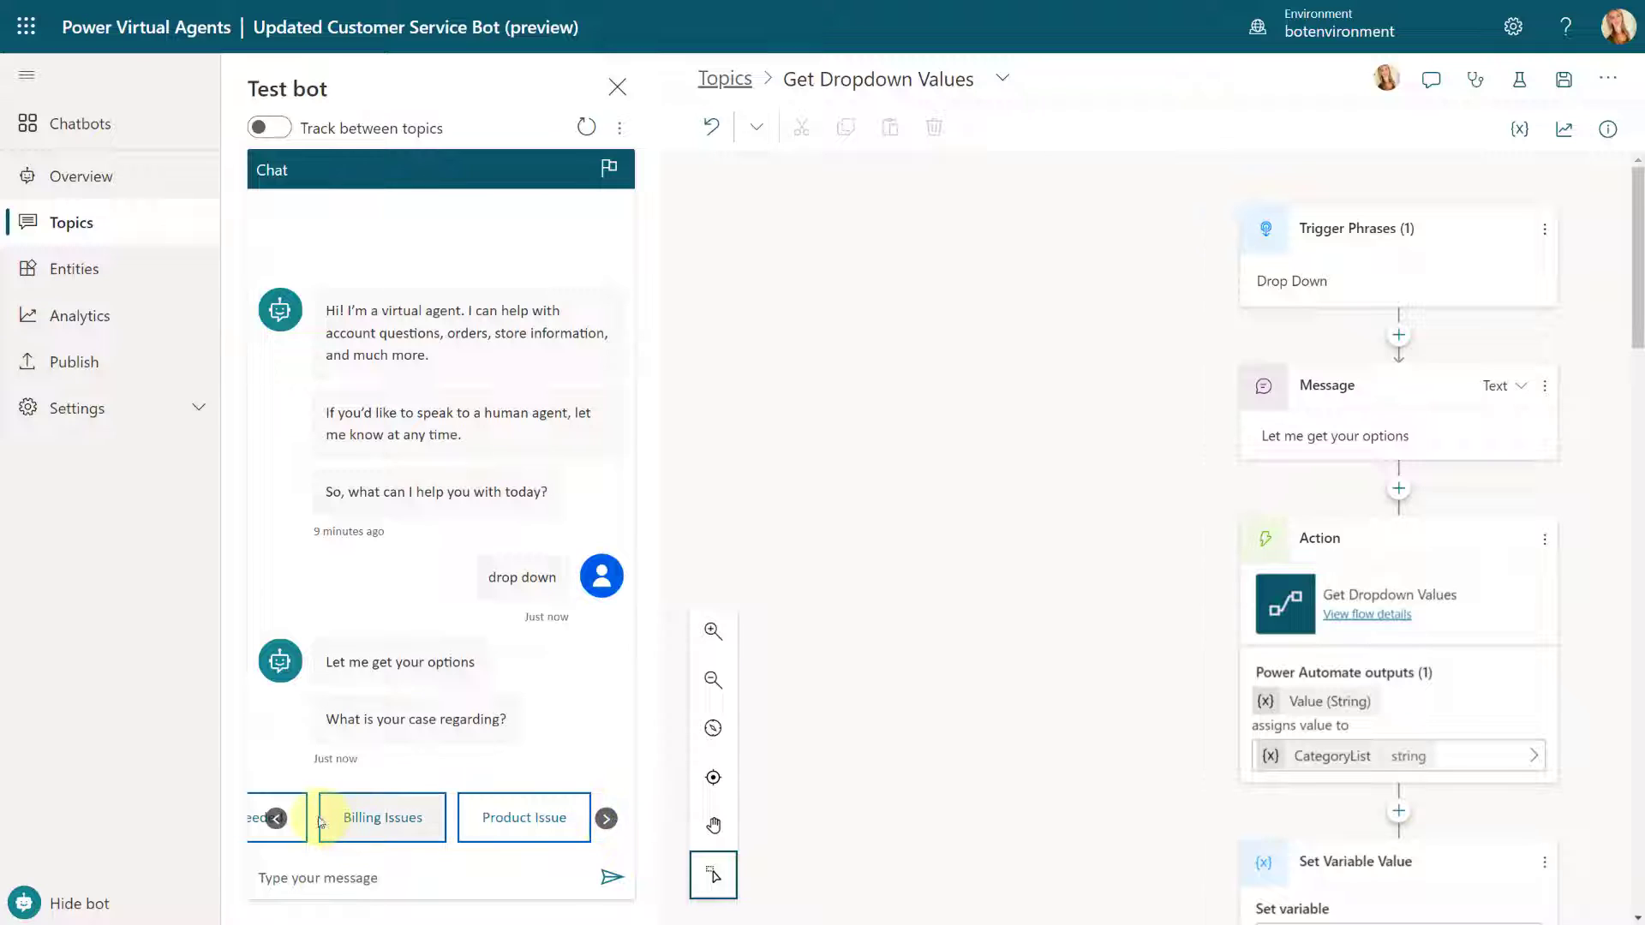
click(275, 820)
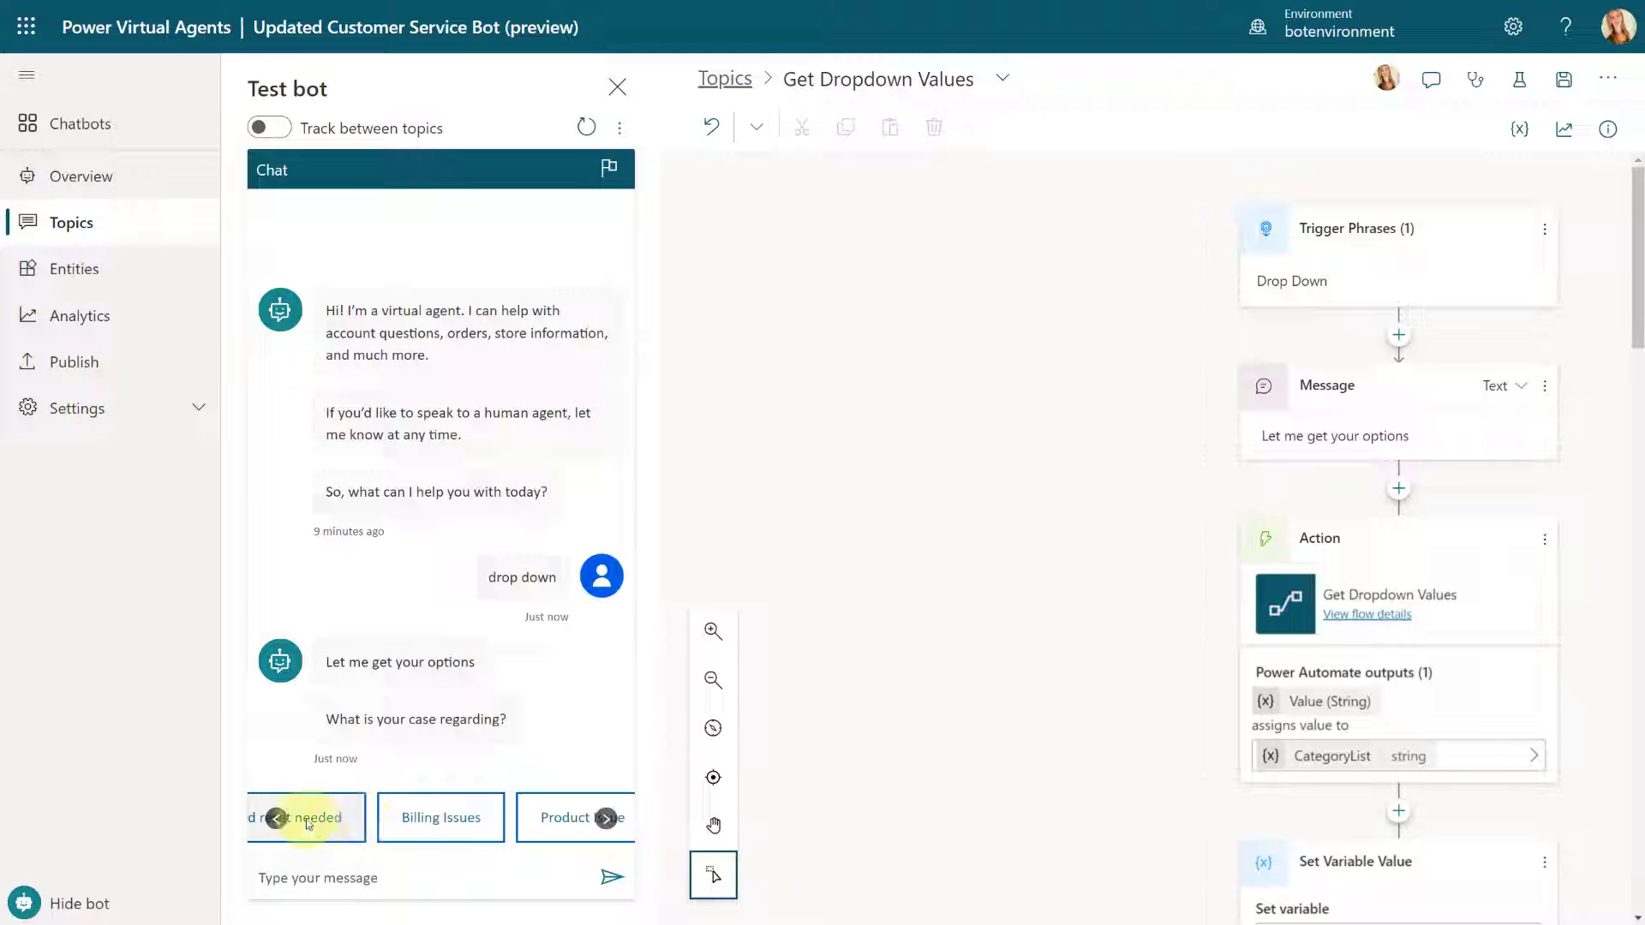
click(275, 820)
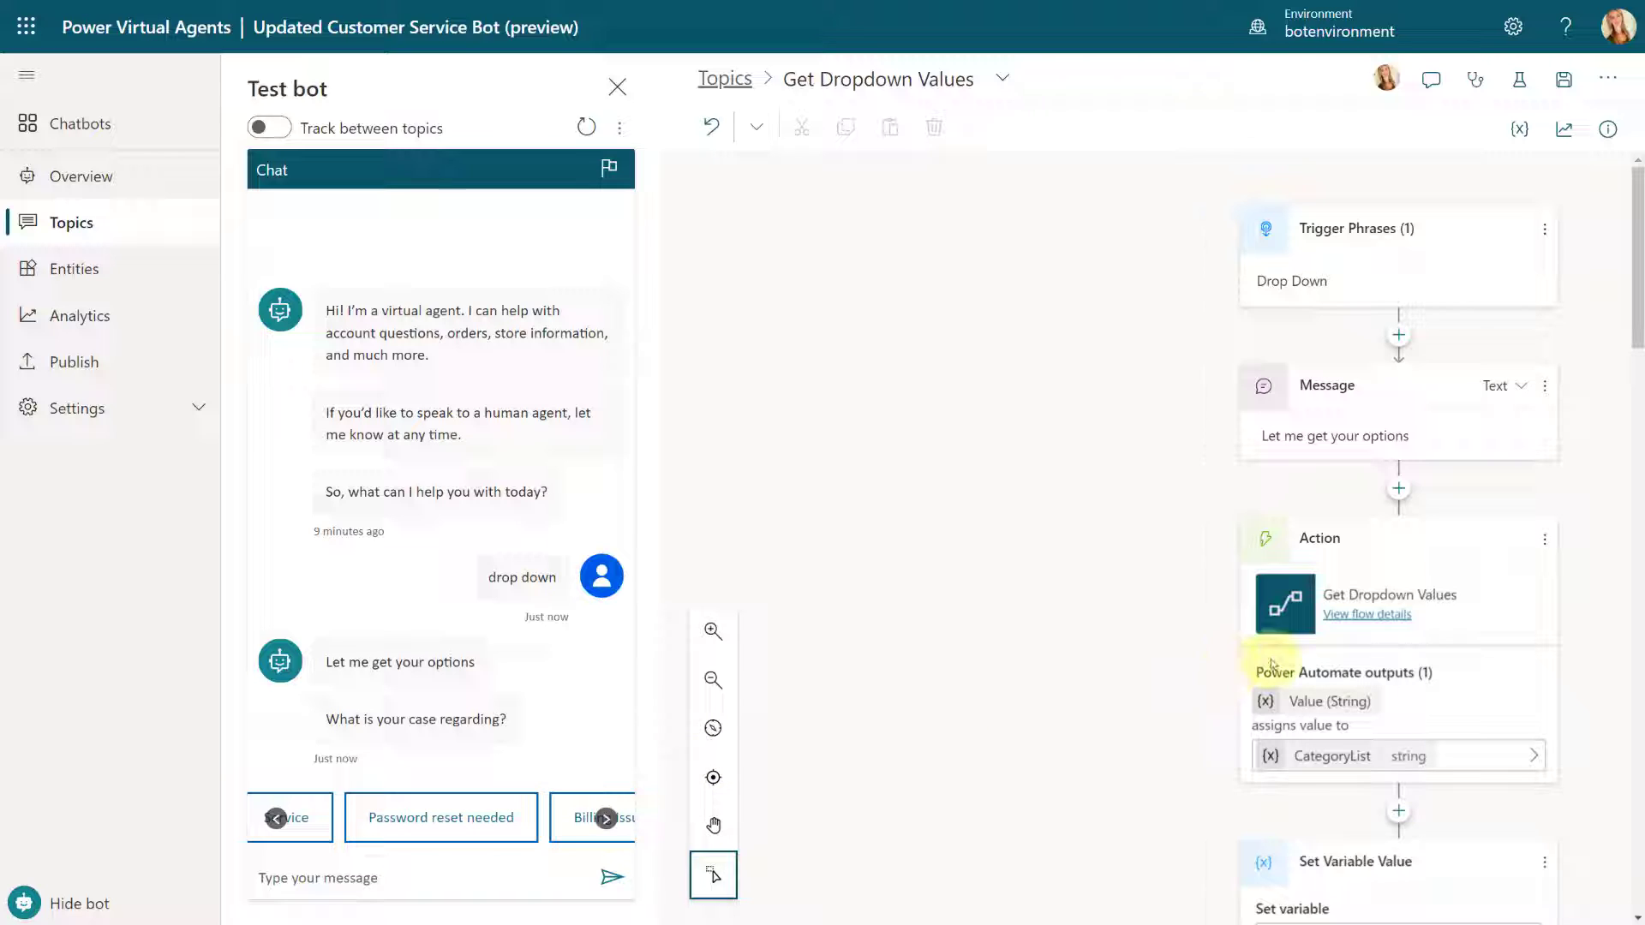
Open the topic's Get Dropdown Values flow for editing in Power Automate and expand its Power Virtual Agents trigger and Initialize variable action
click(1369, 617)
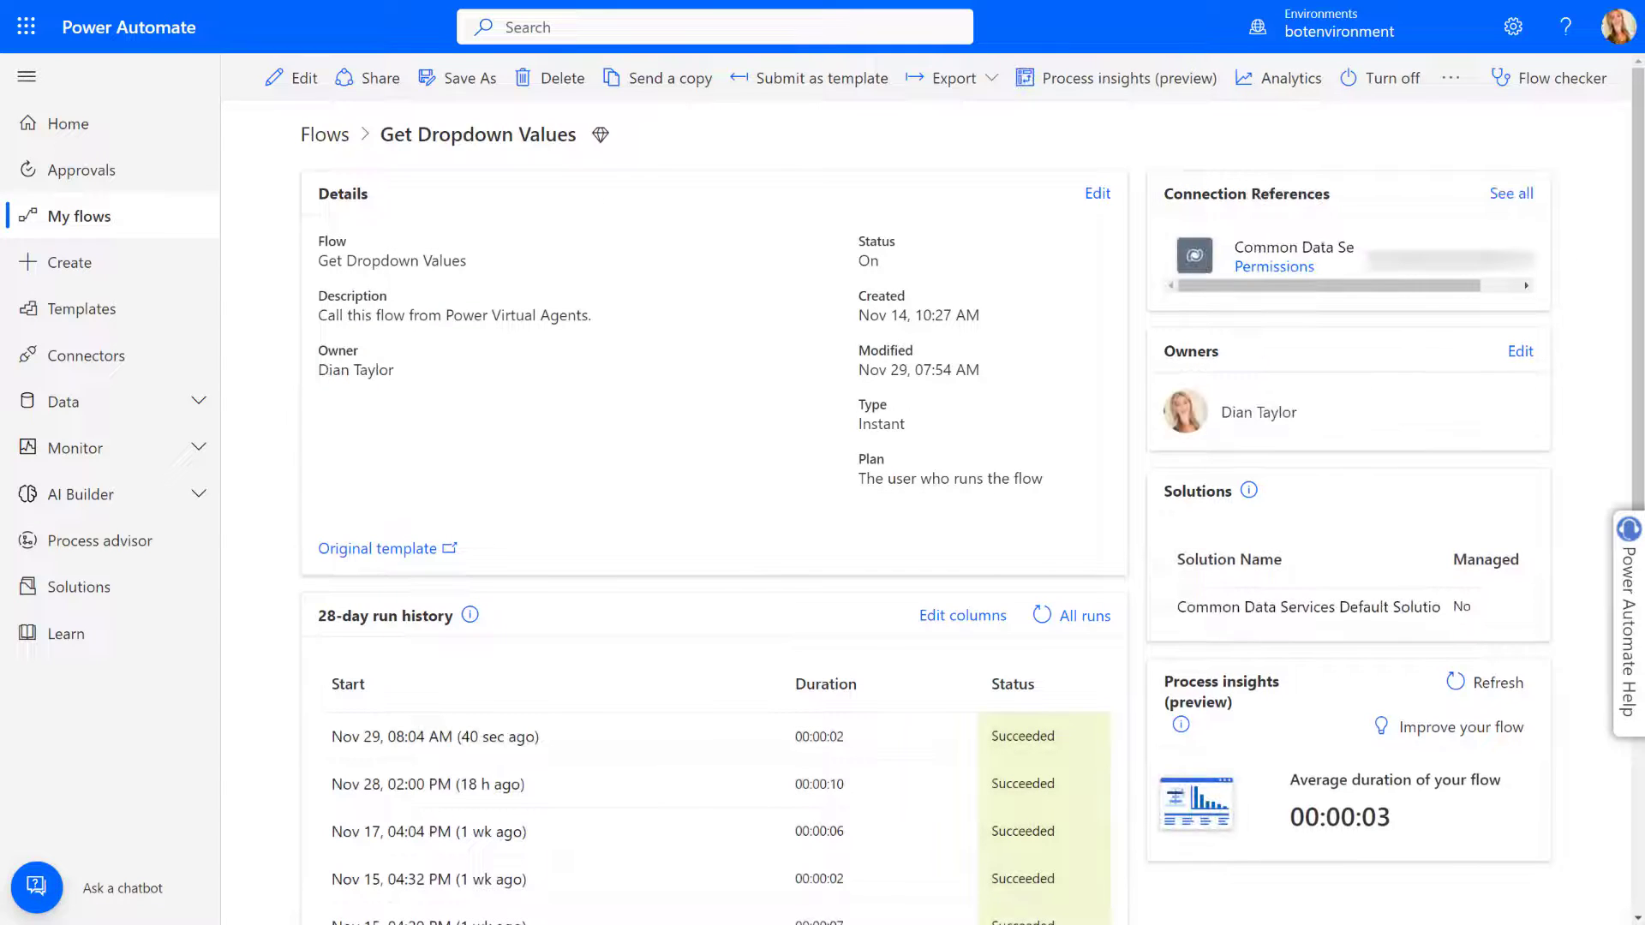
click(293, 78)
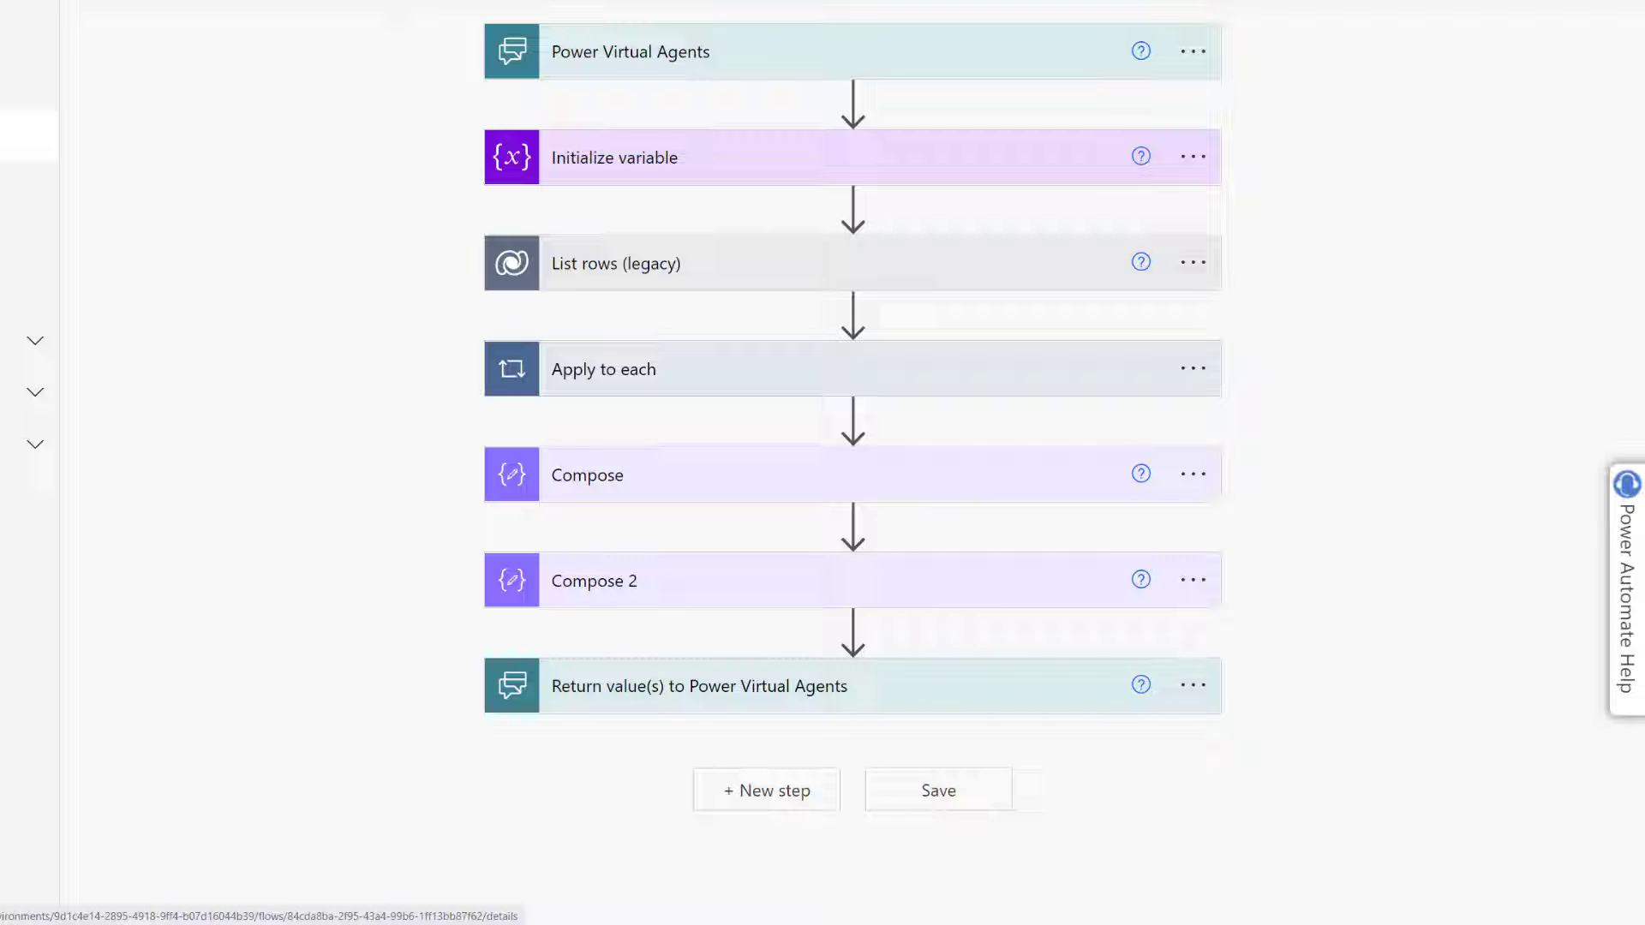
click(826, 71)
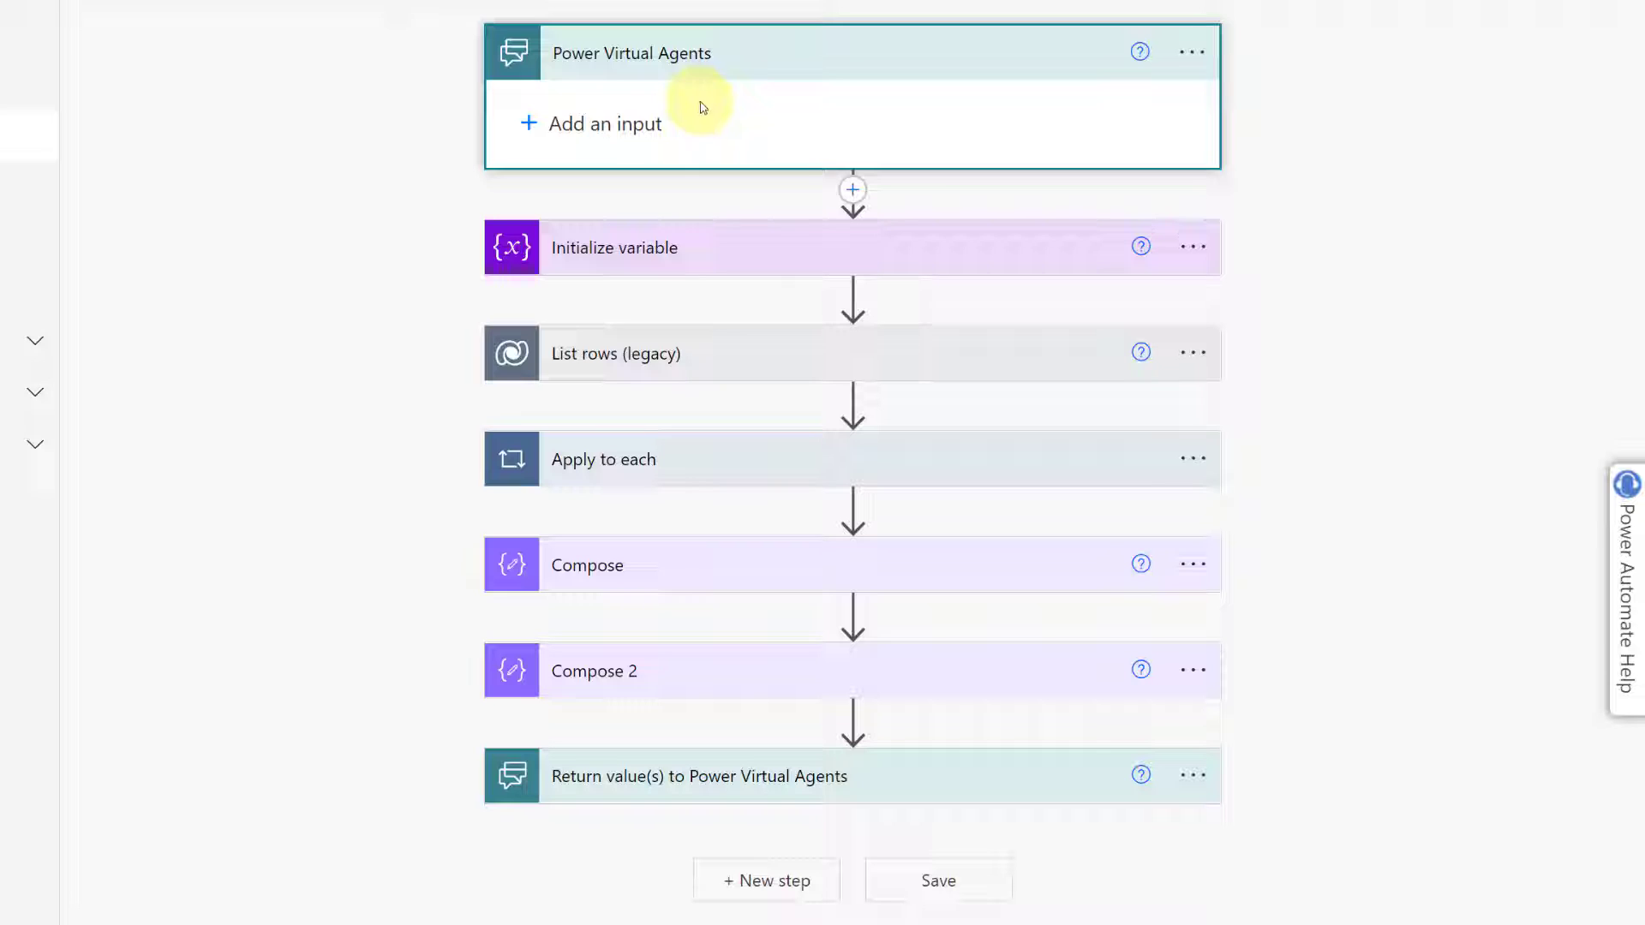
click(709, 253)
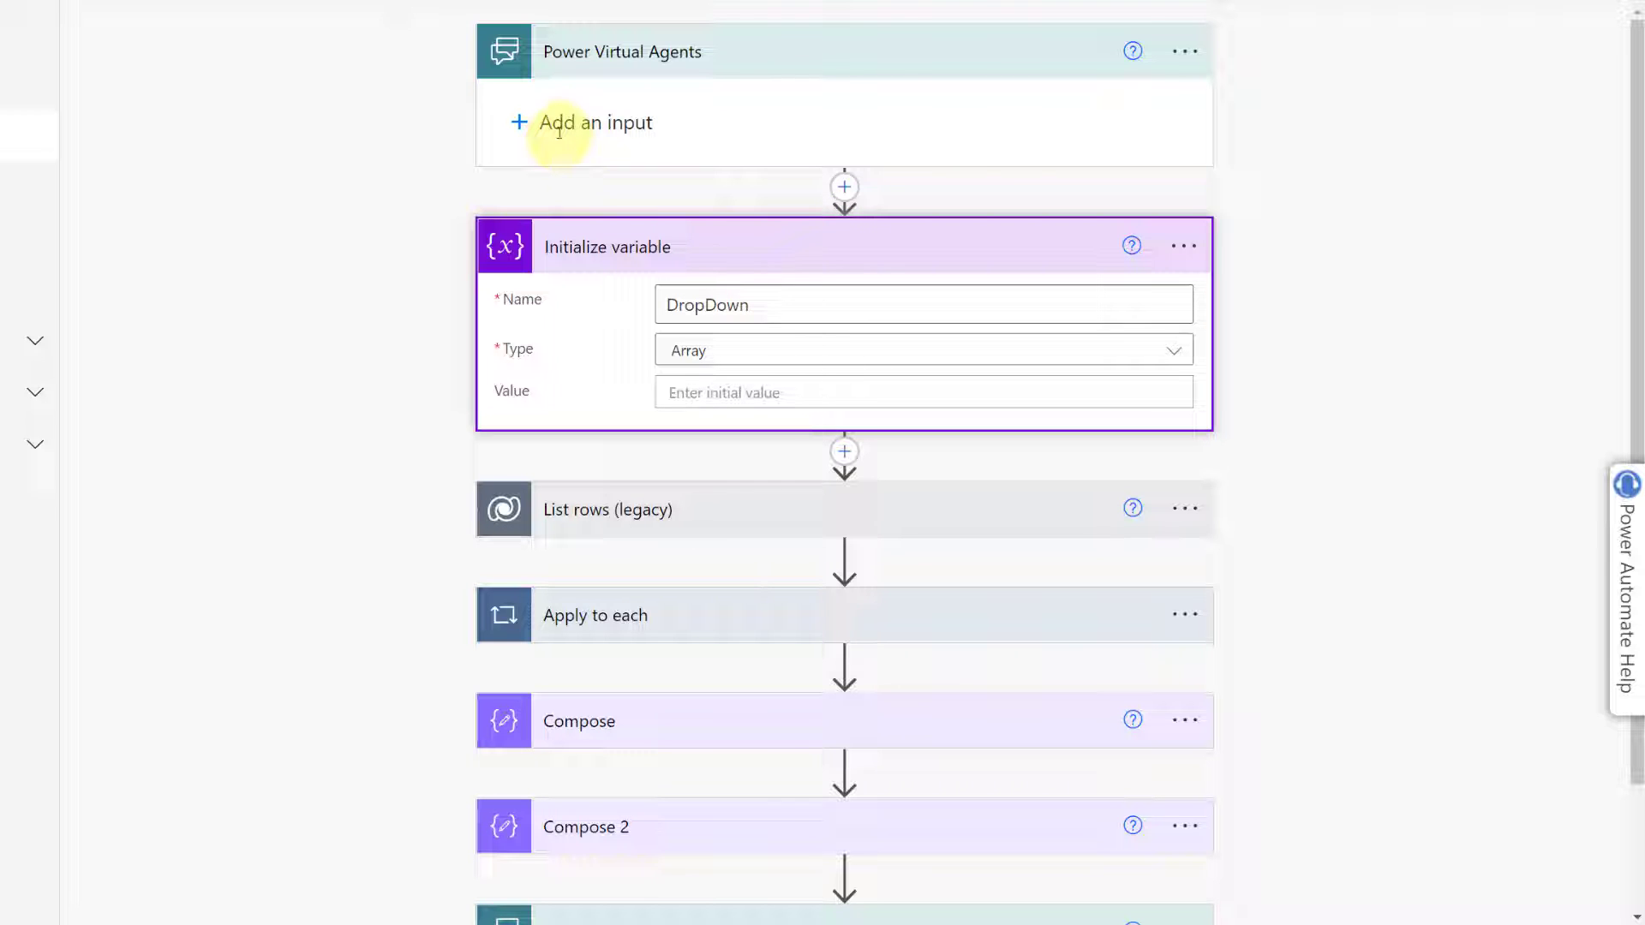
Insert another Initialize variable action directly after the trigger, set its type to Array, and compare it with the existing DropDown variable
click(843, 186)
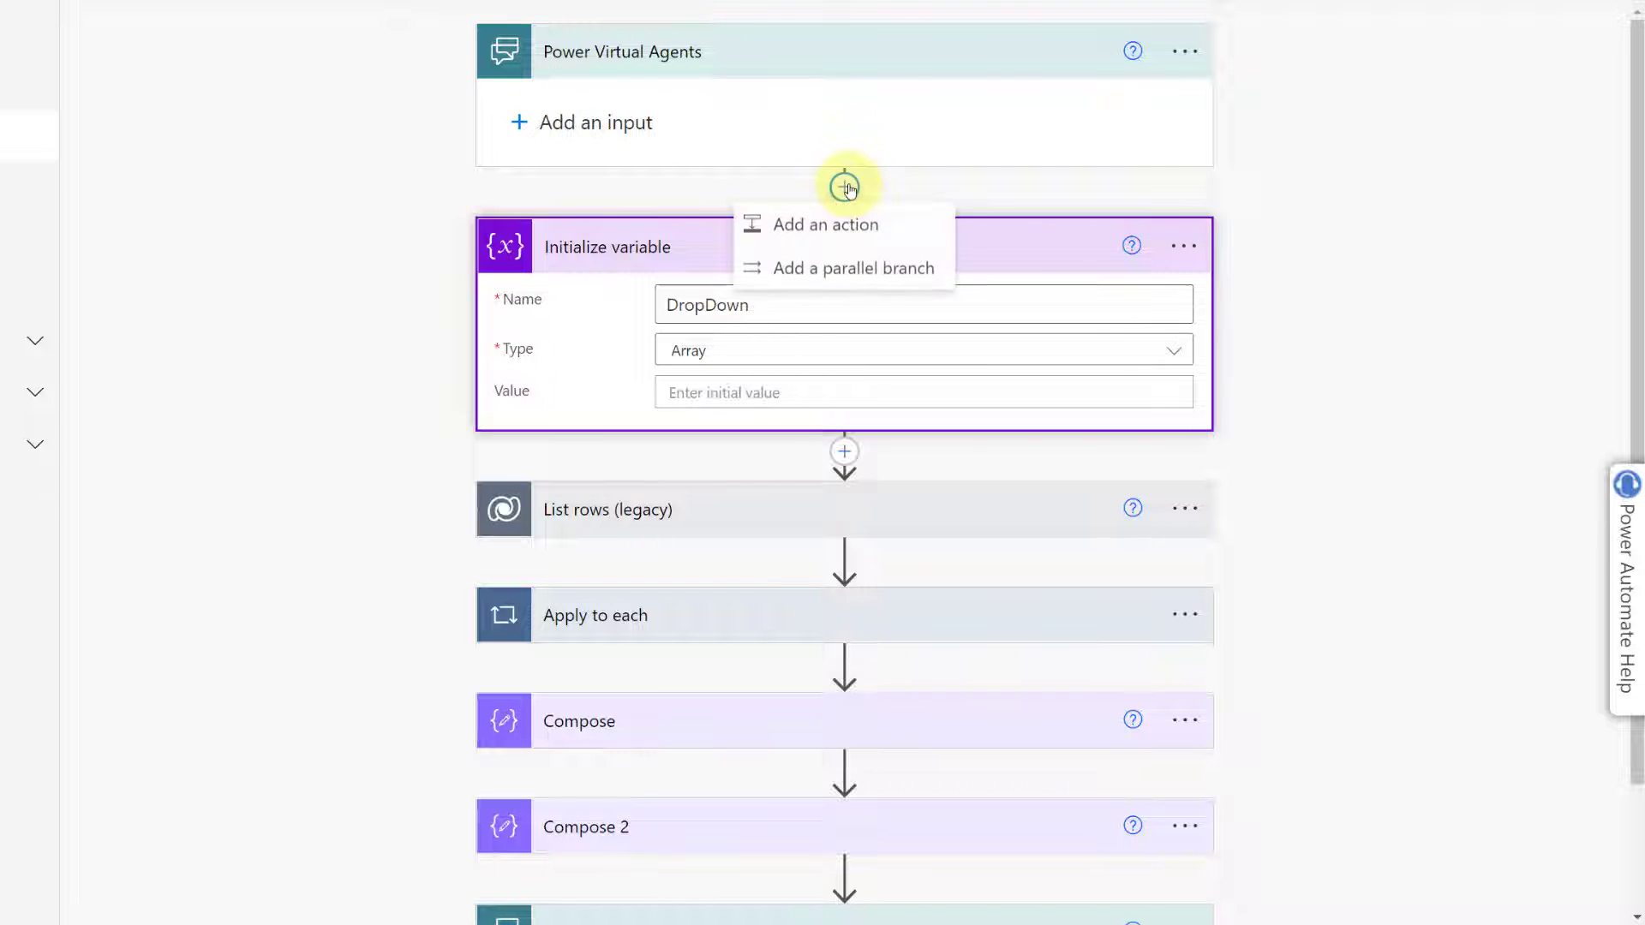
click(854, 225)
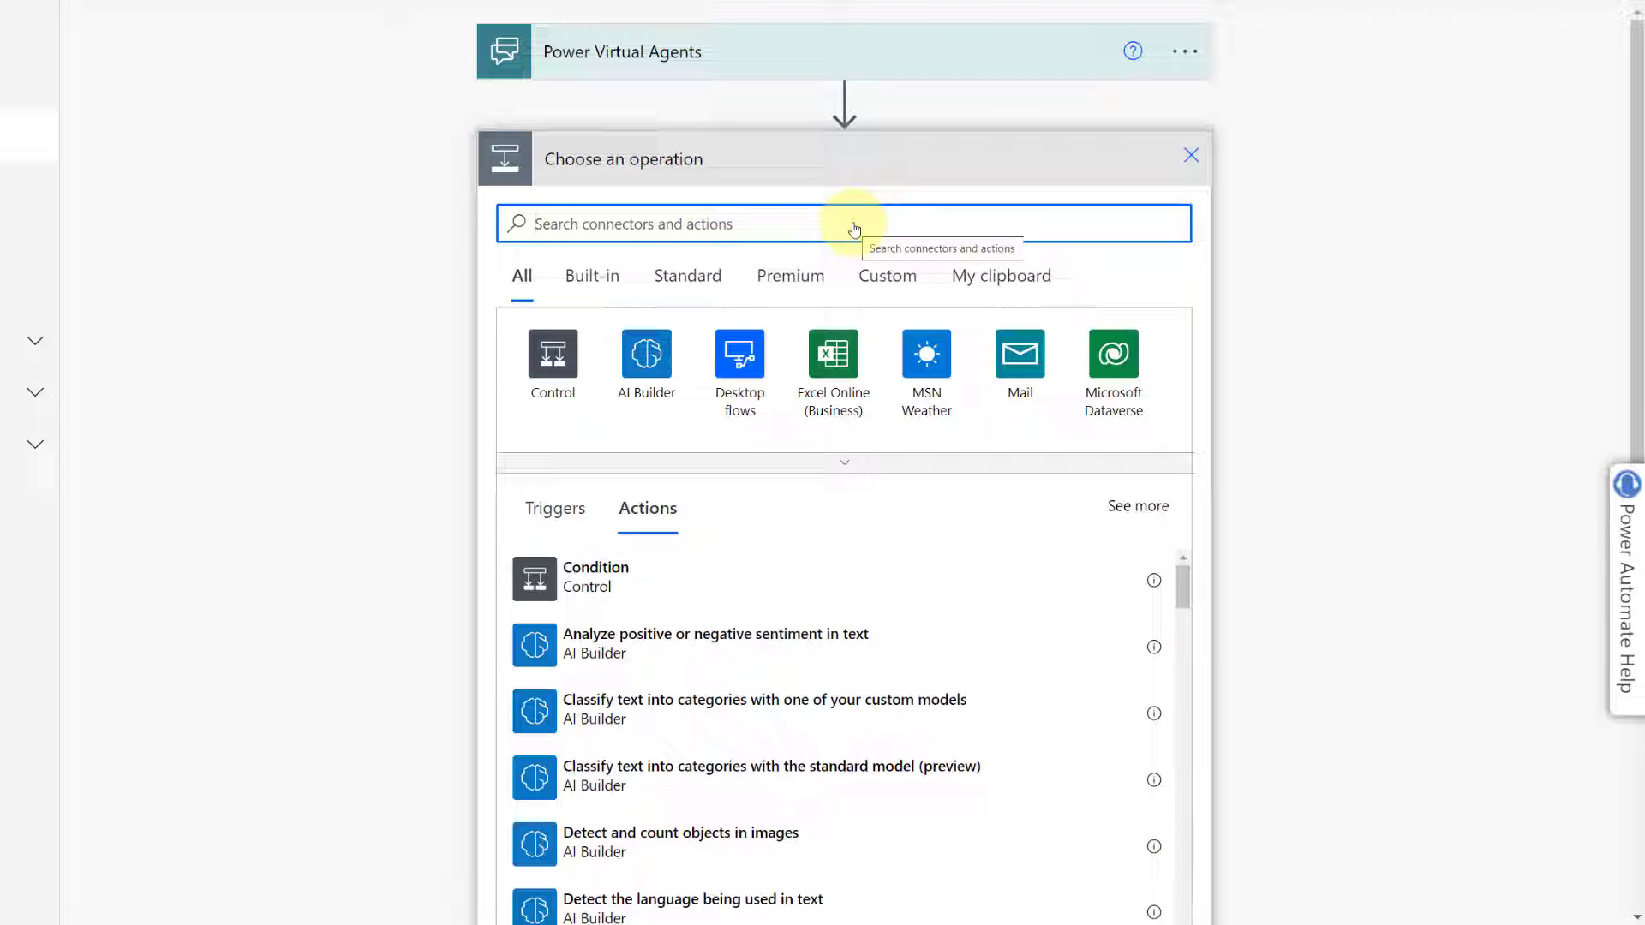
text(ini)
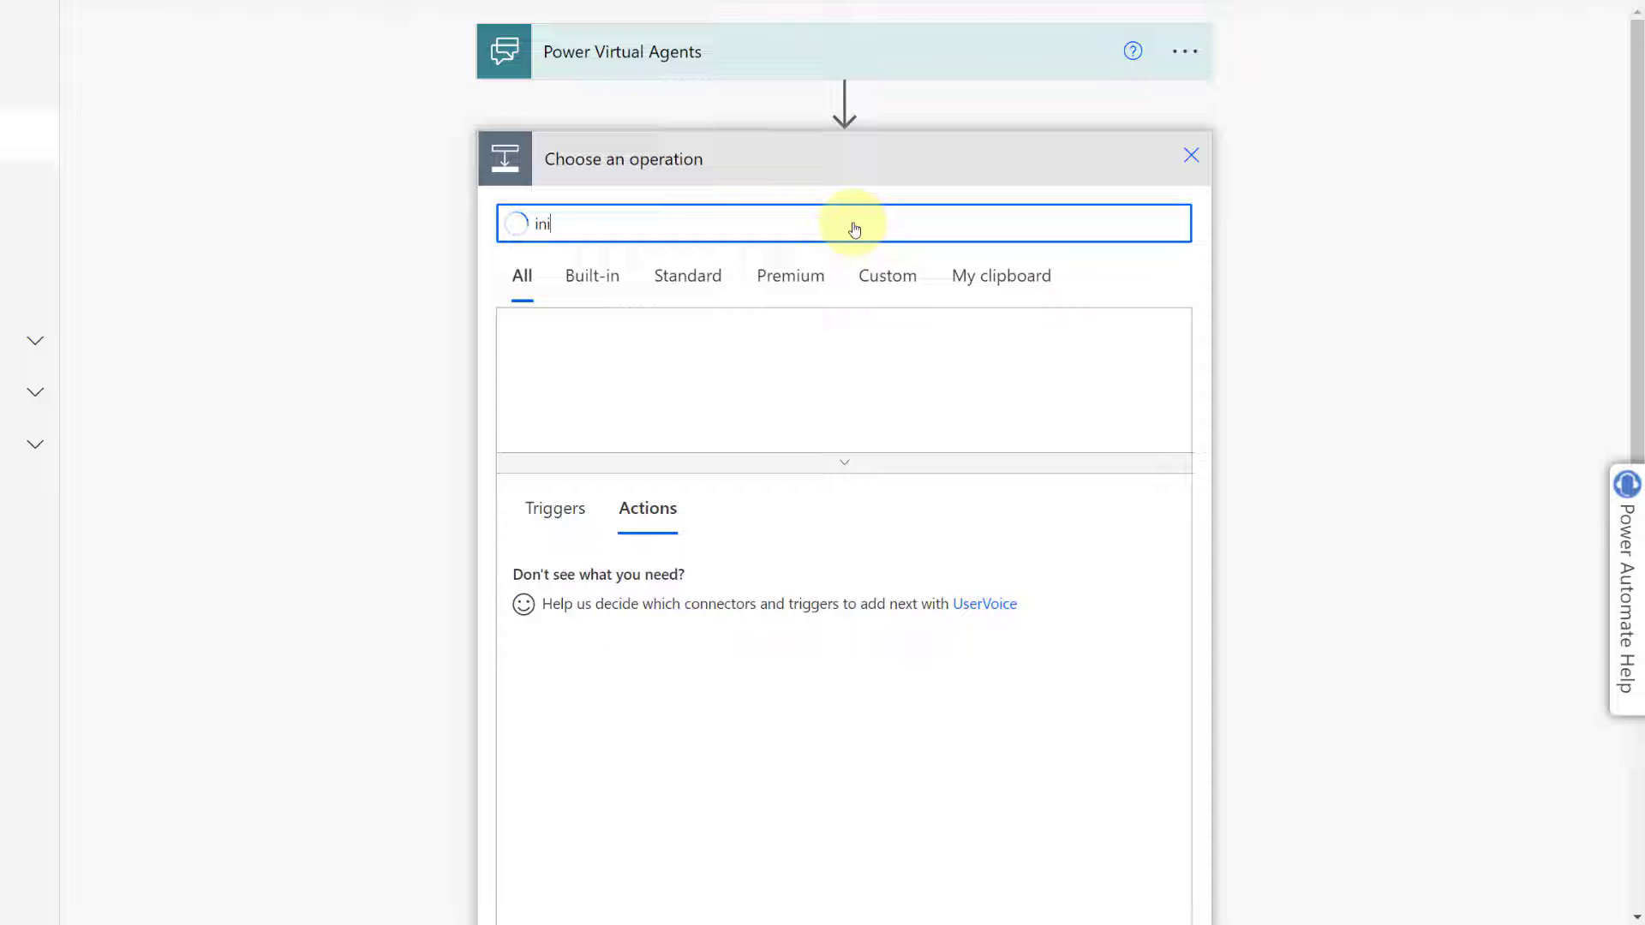
text(tialize vari)
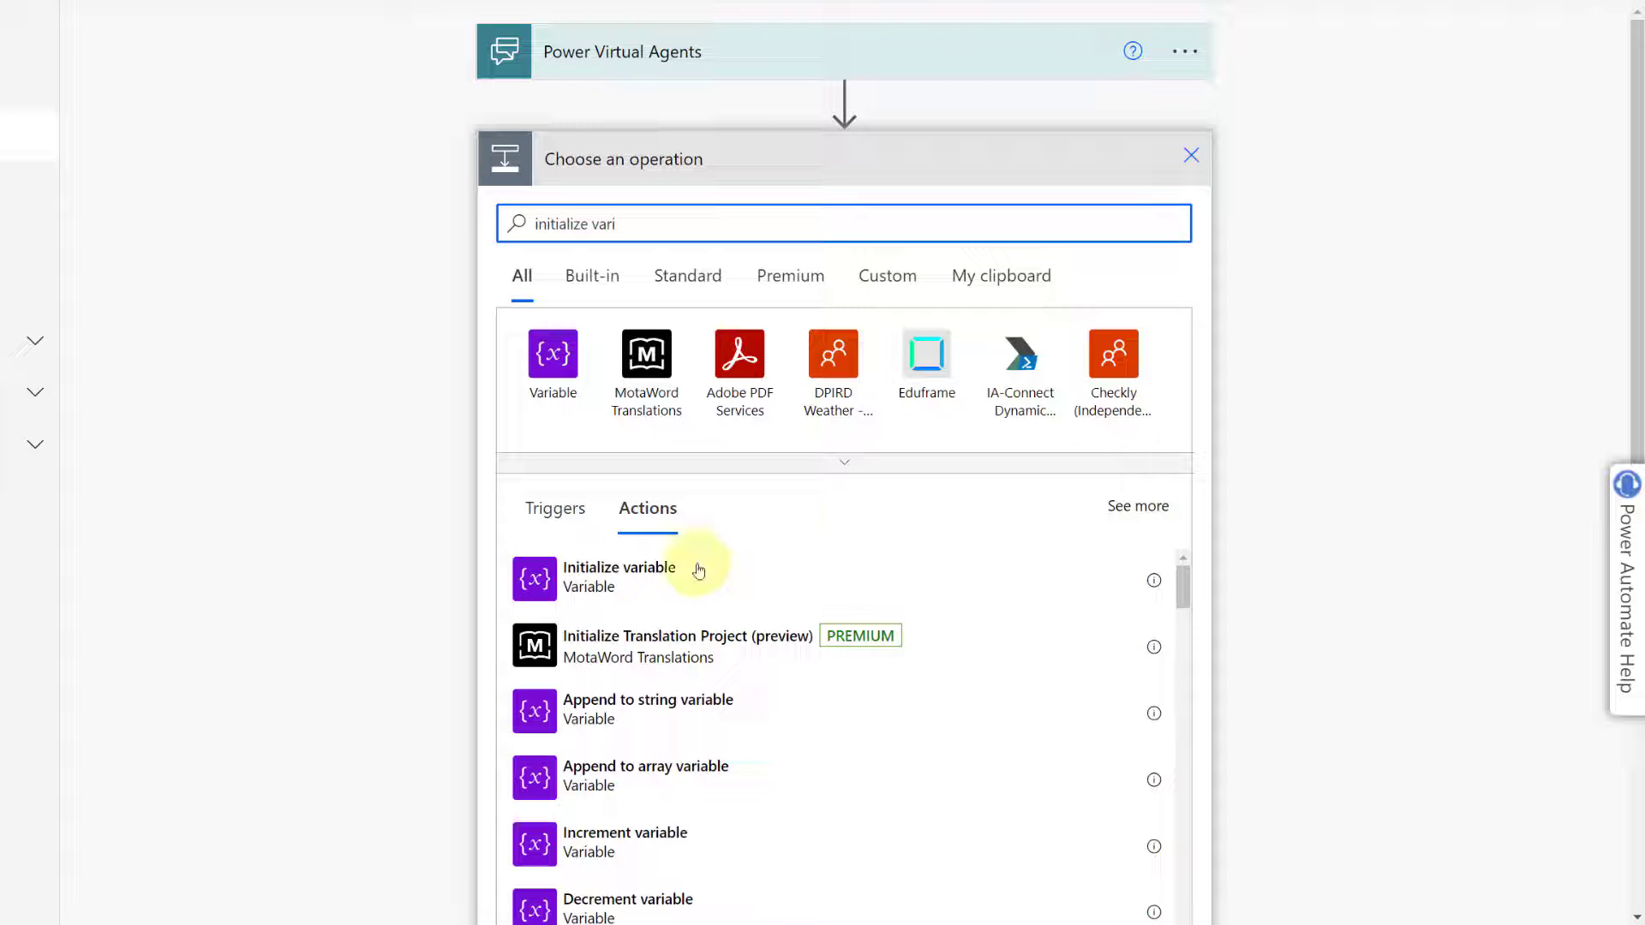
click(600, 585)
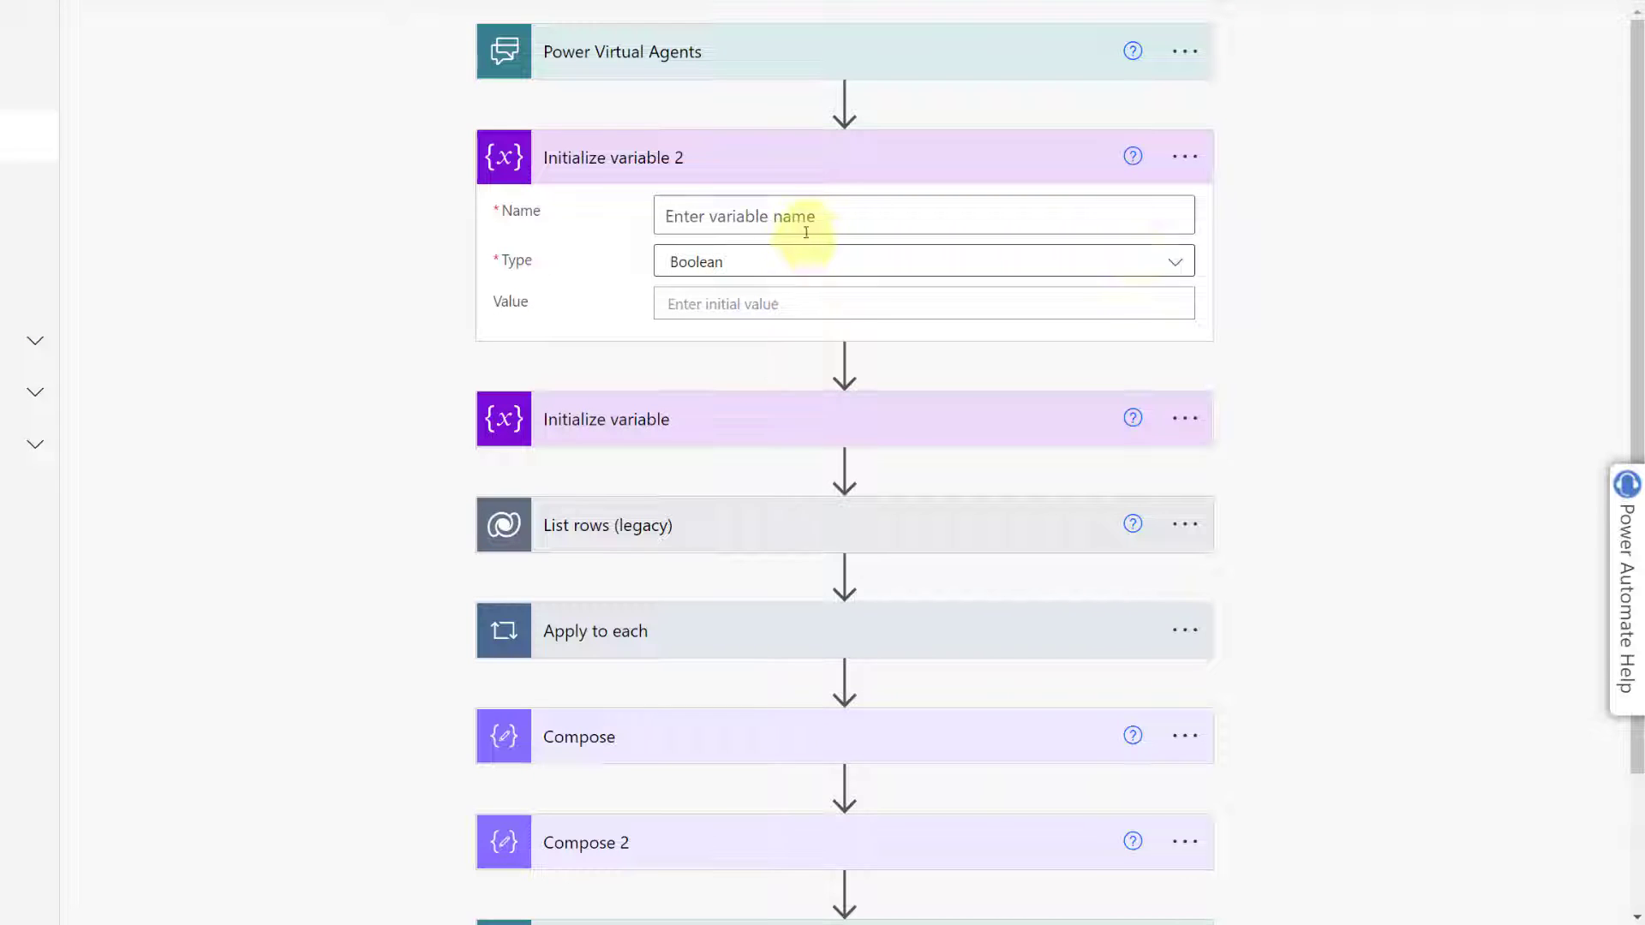
click(1175, 262)
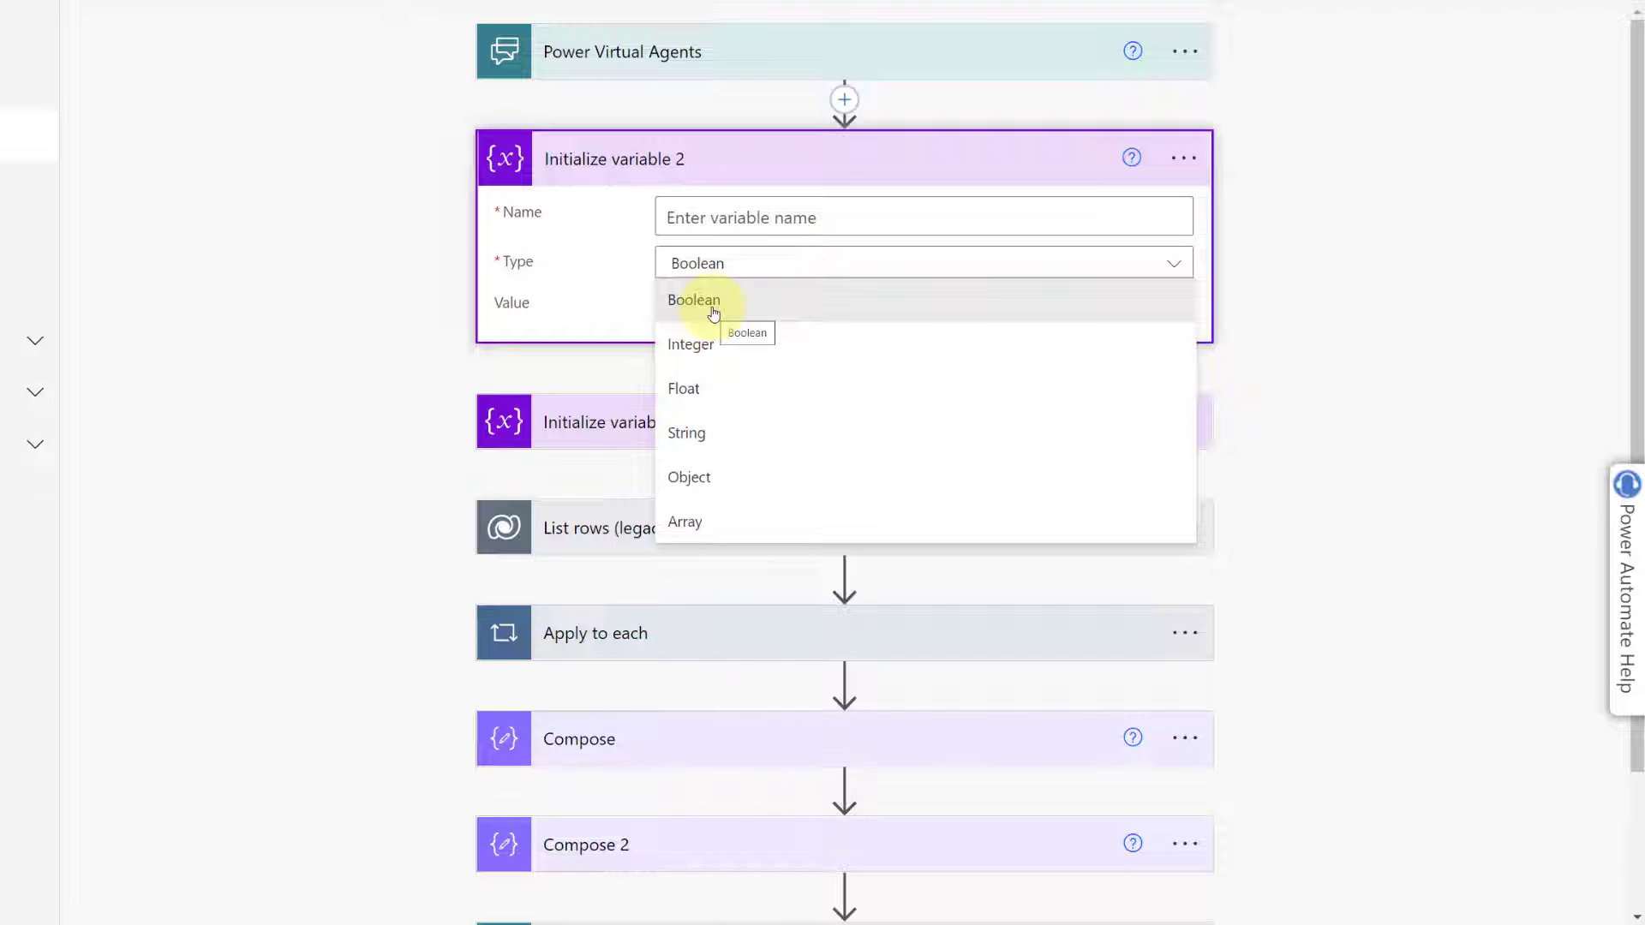
click(704, 523)
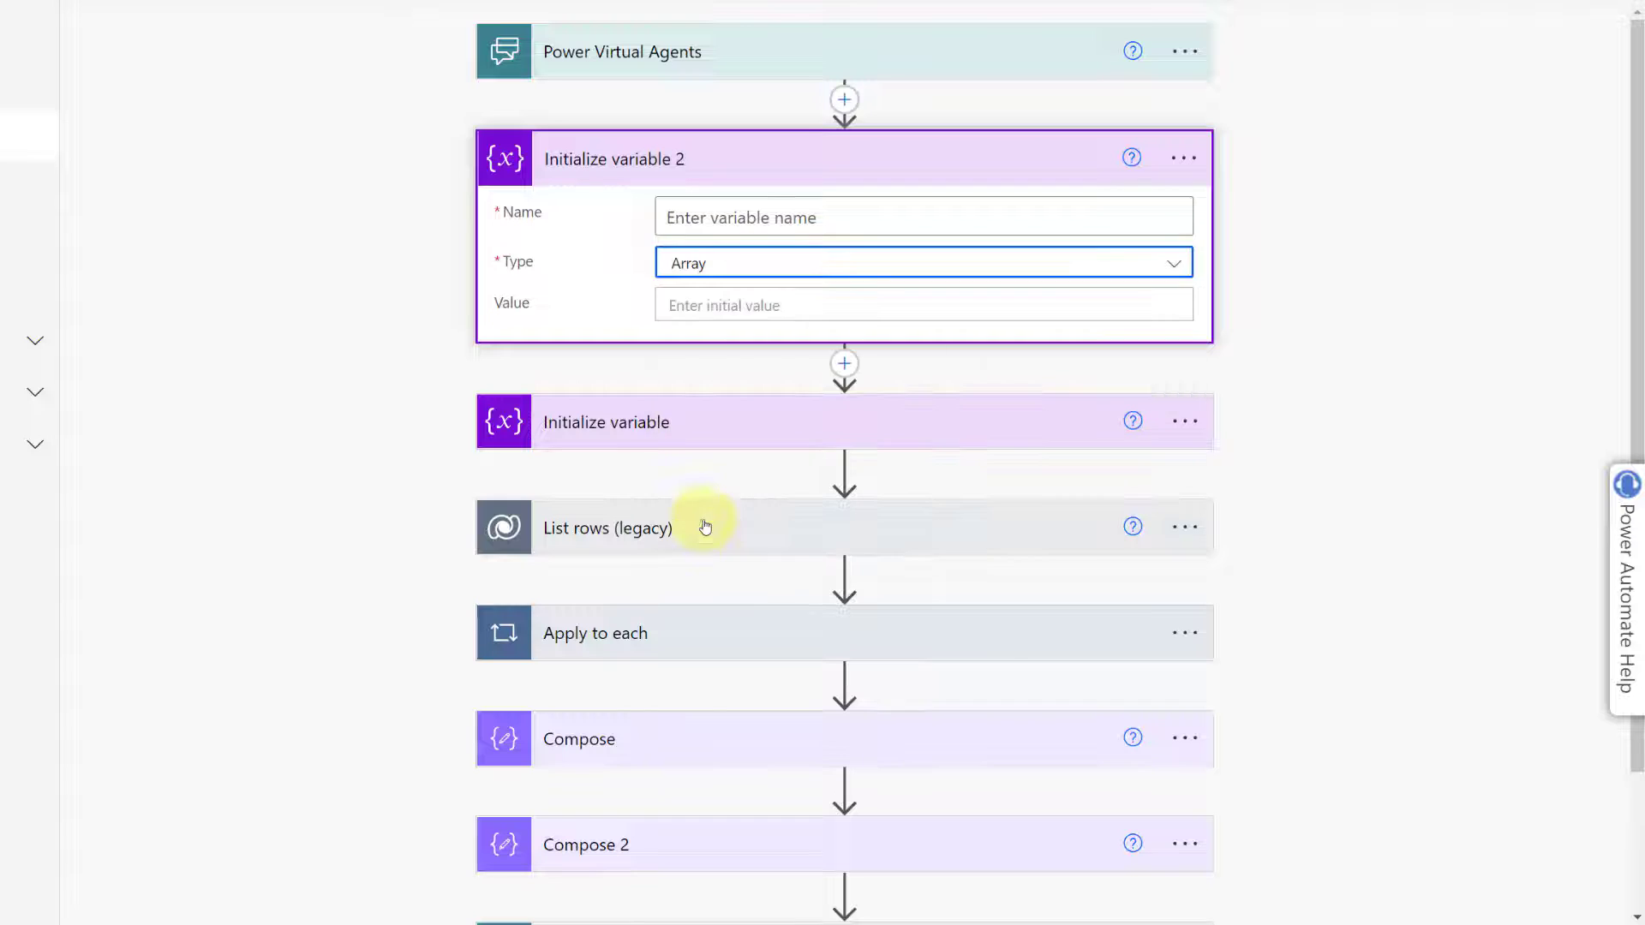
click(660, 422)
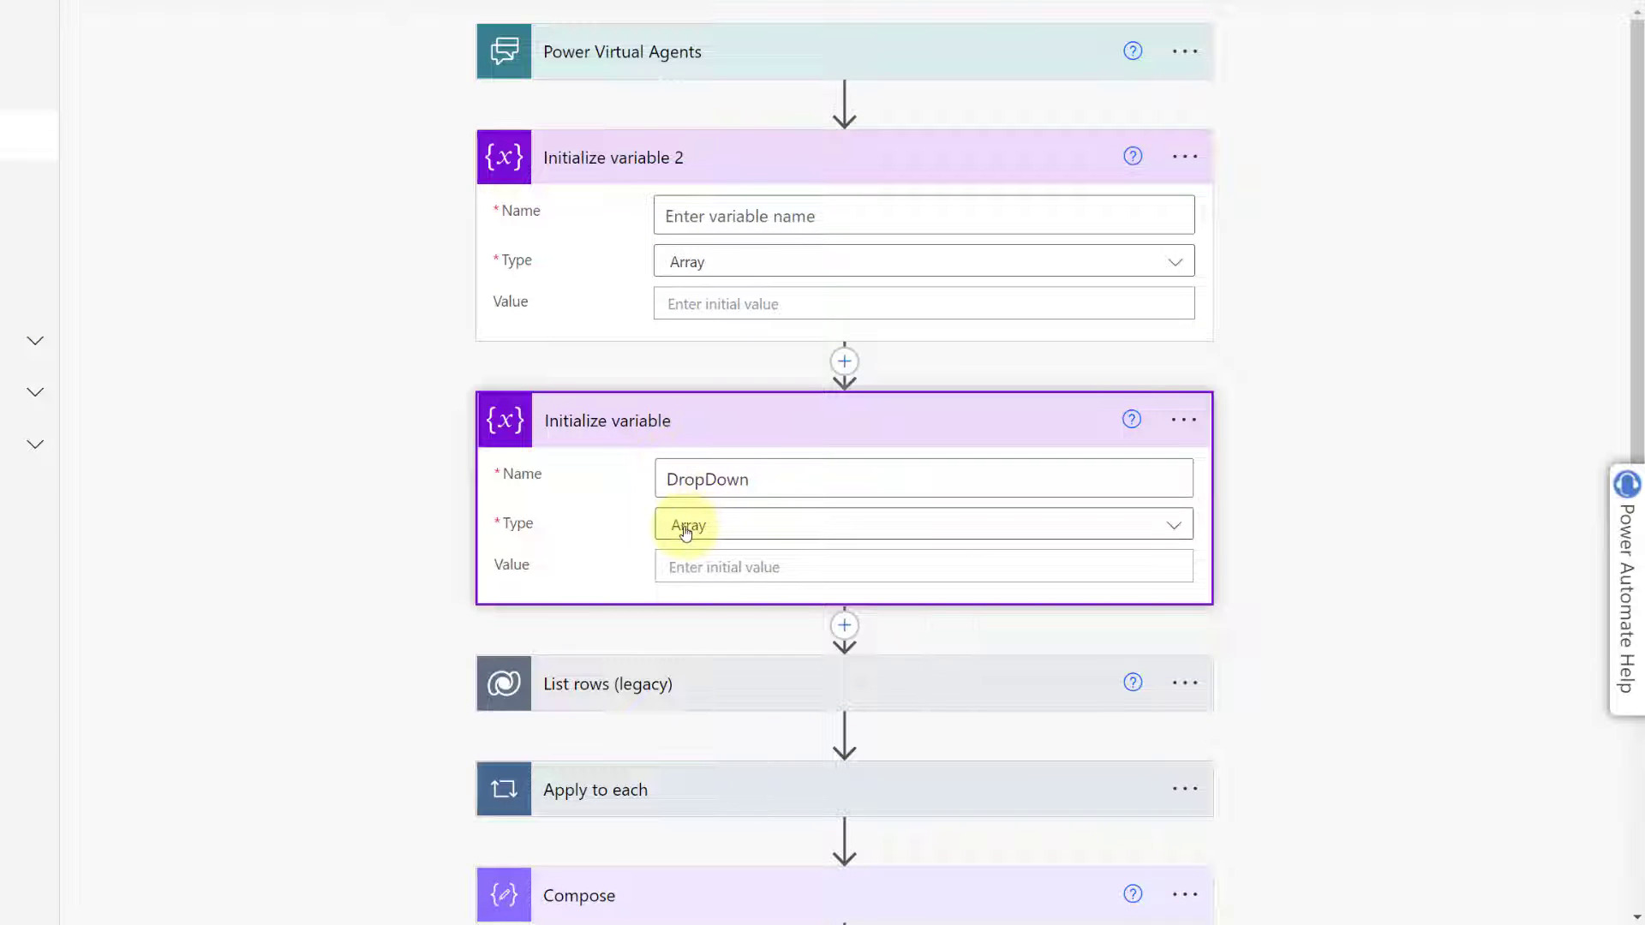
click(721, 216)
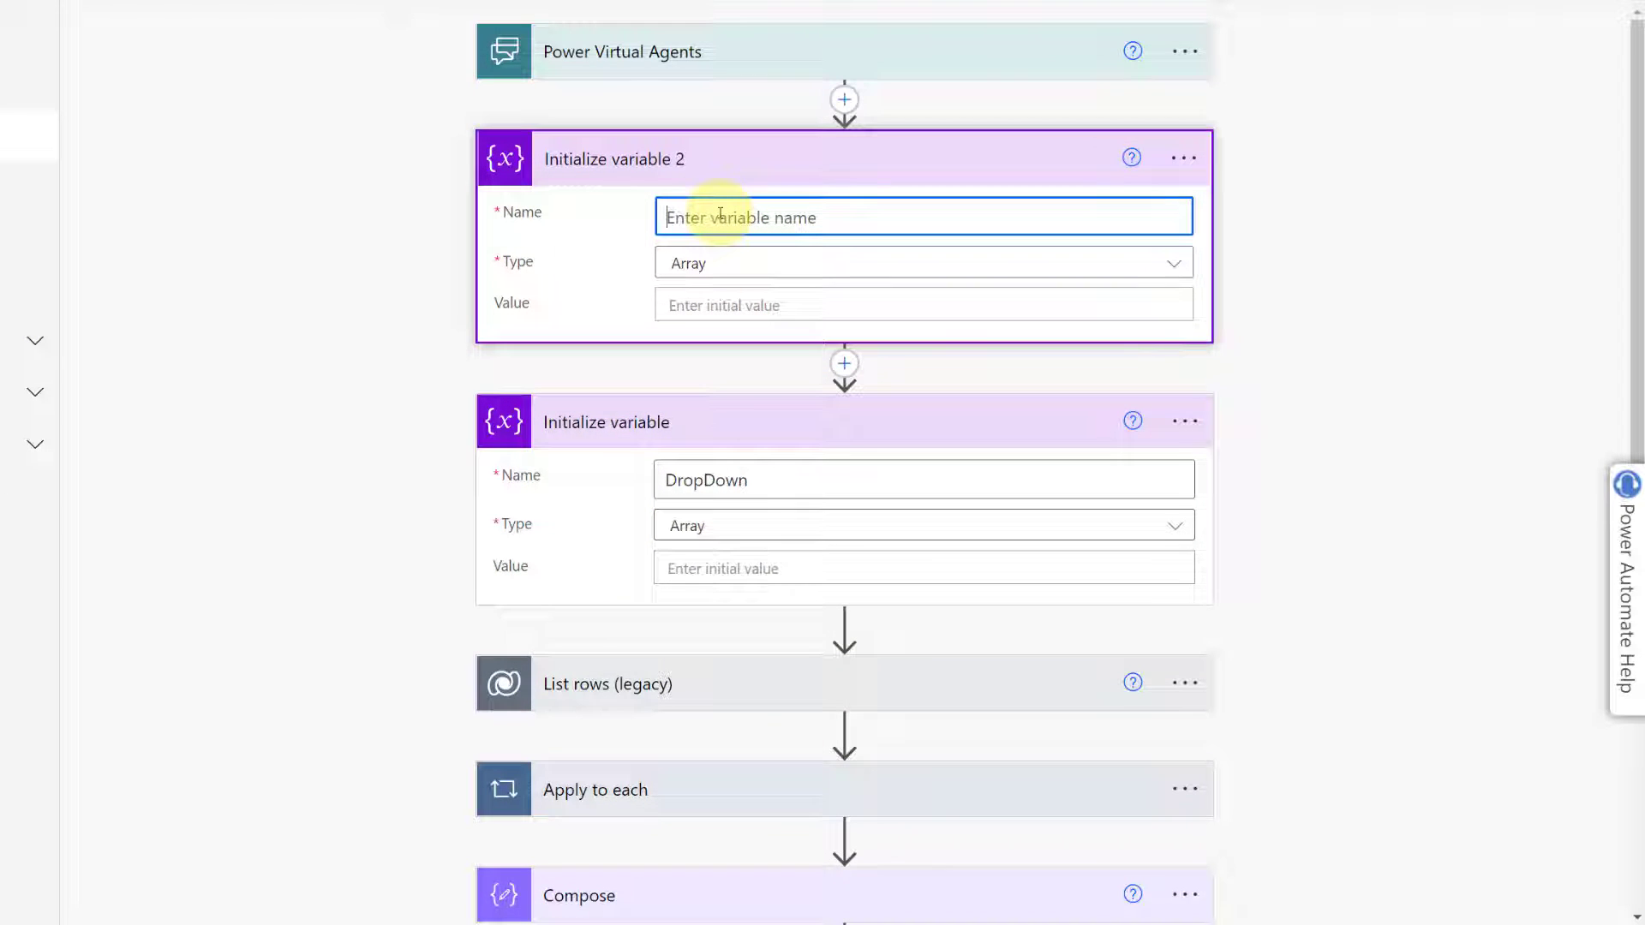
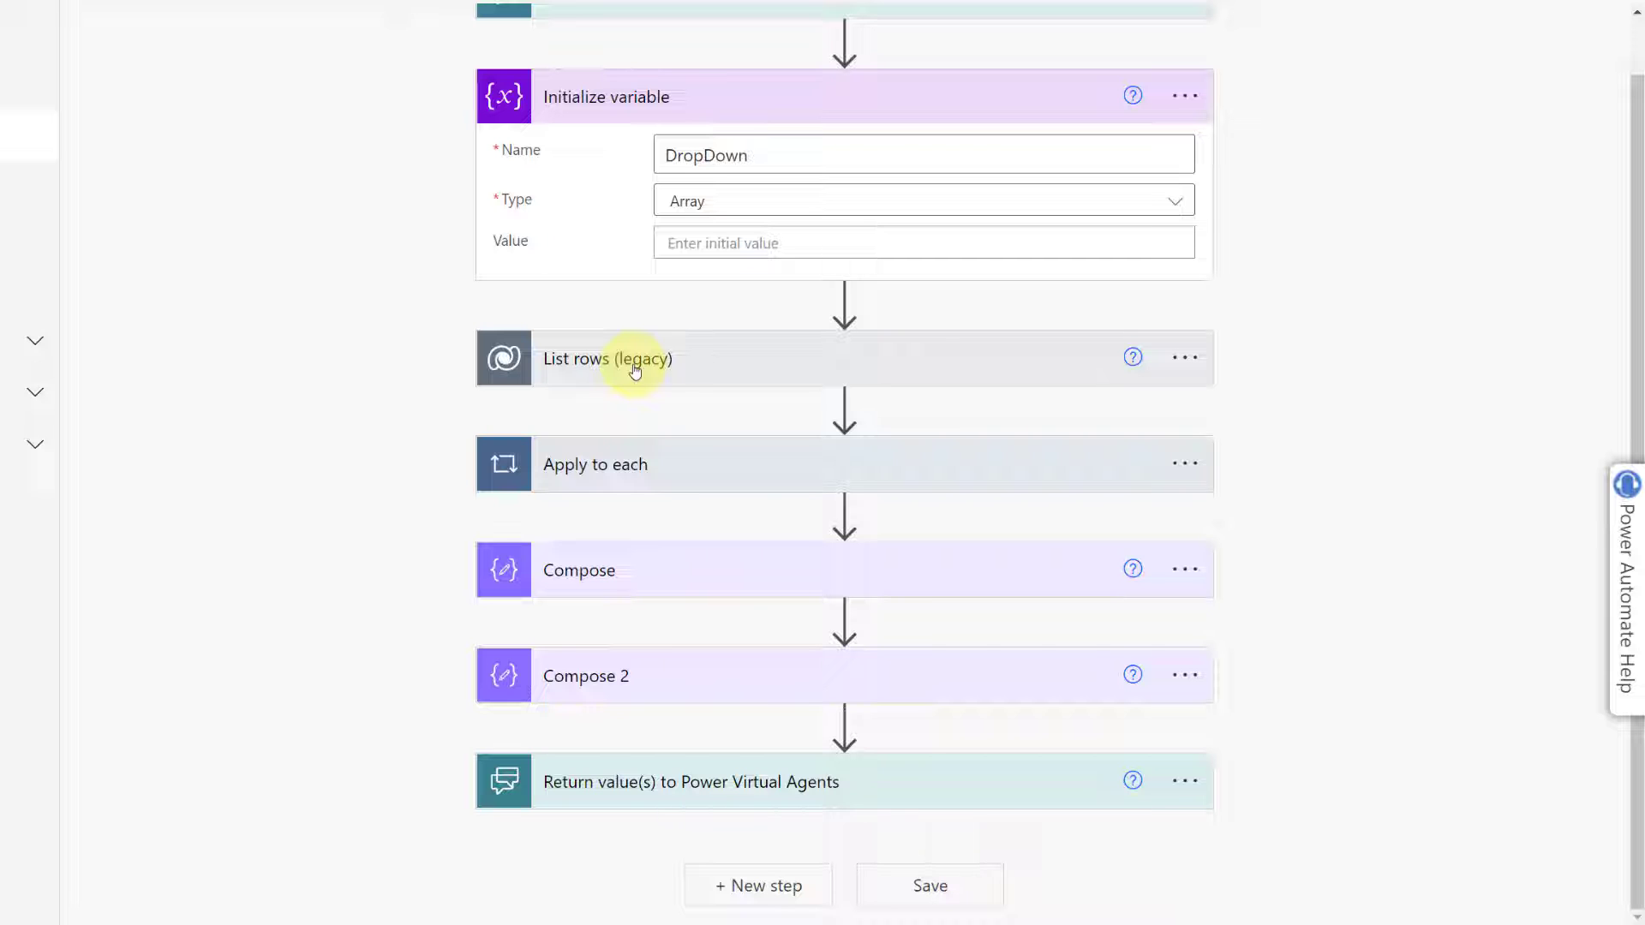
Expand the existing List rows (legacy) action and insert another Microsoft Dataverse (legacy) List rows action directly after the Initialize variable action
click(634, 369)
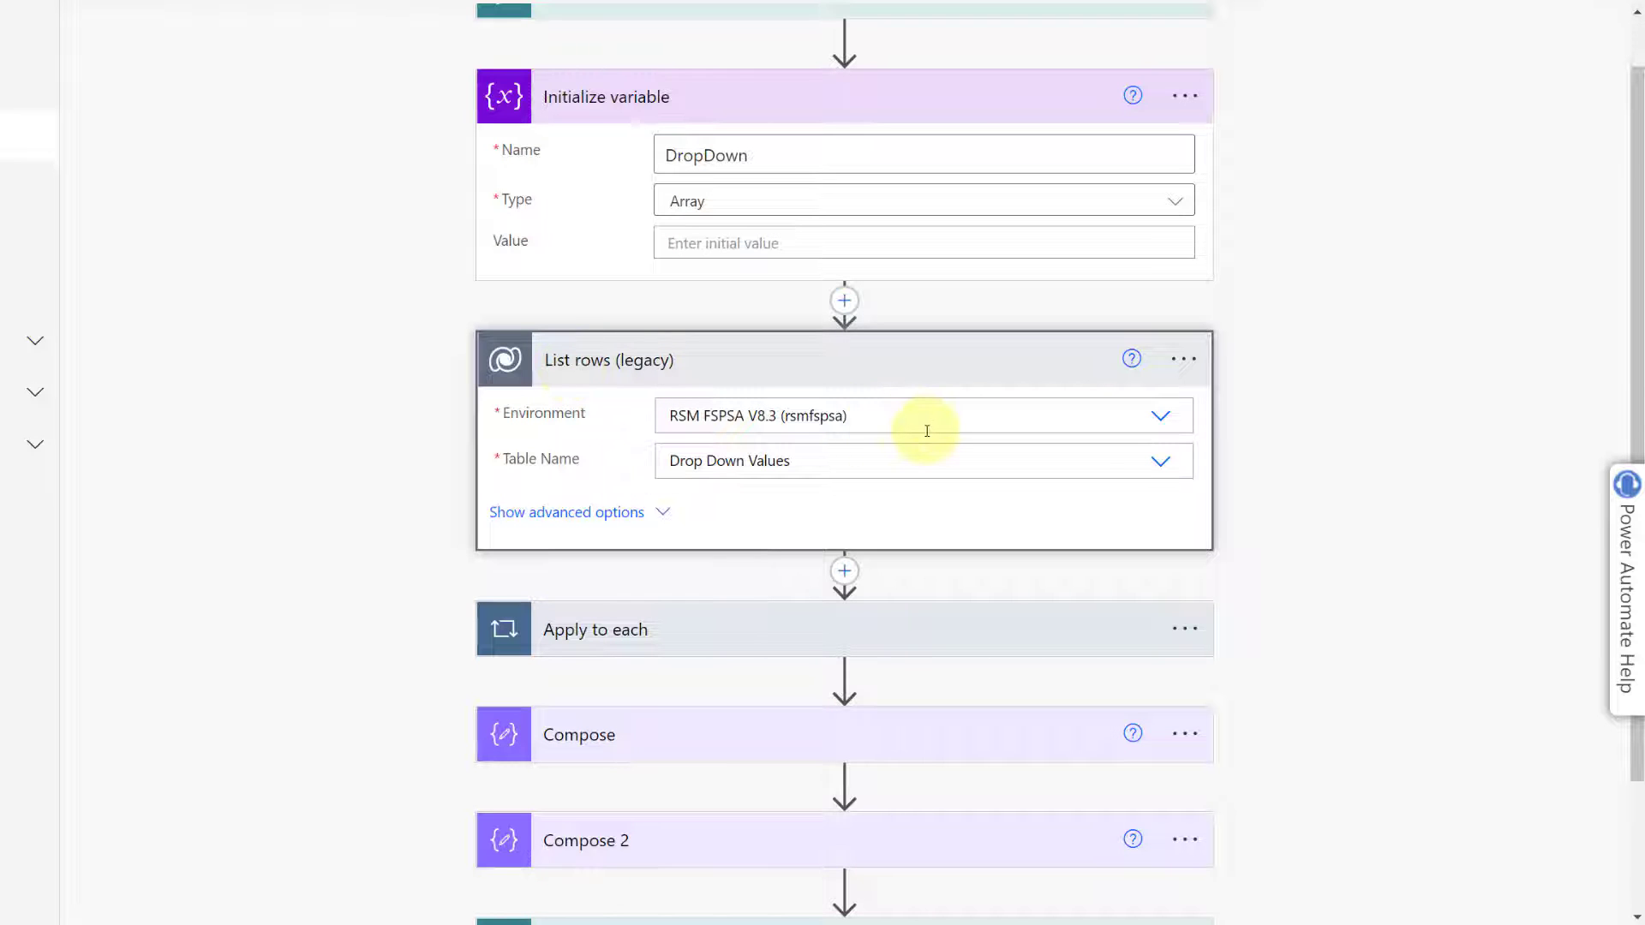
click(845, 303)
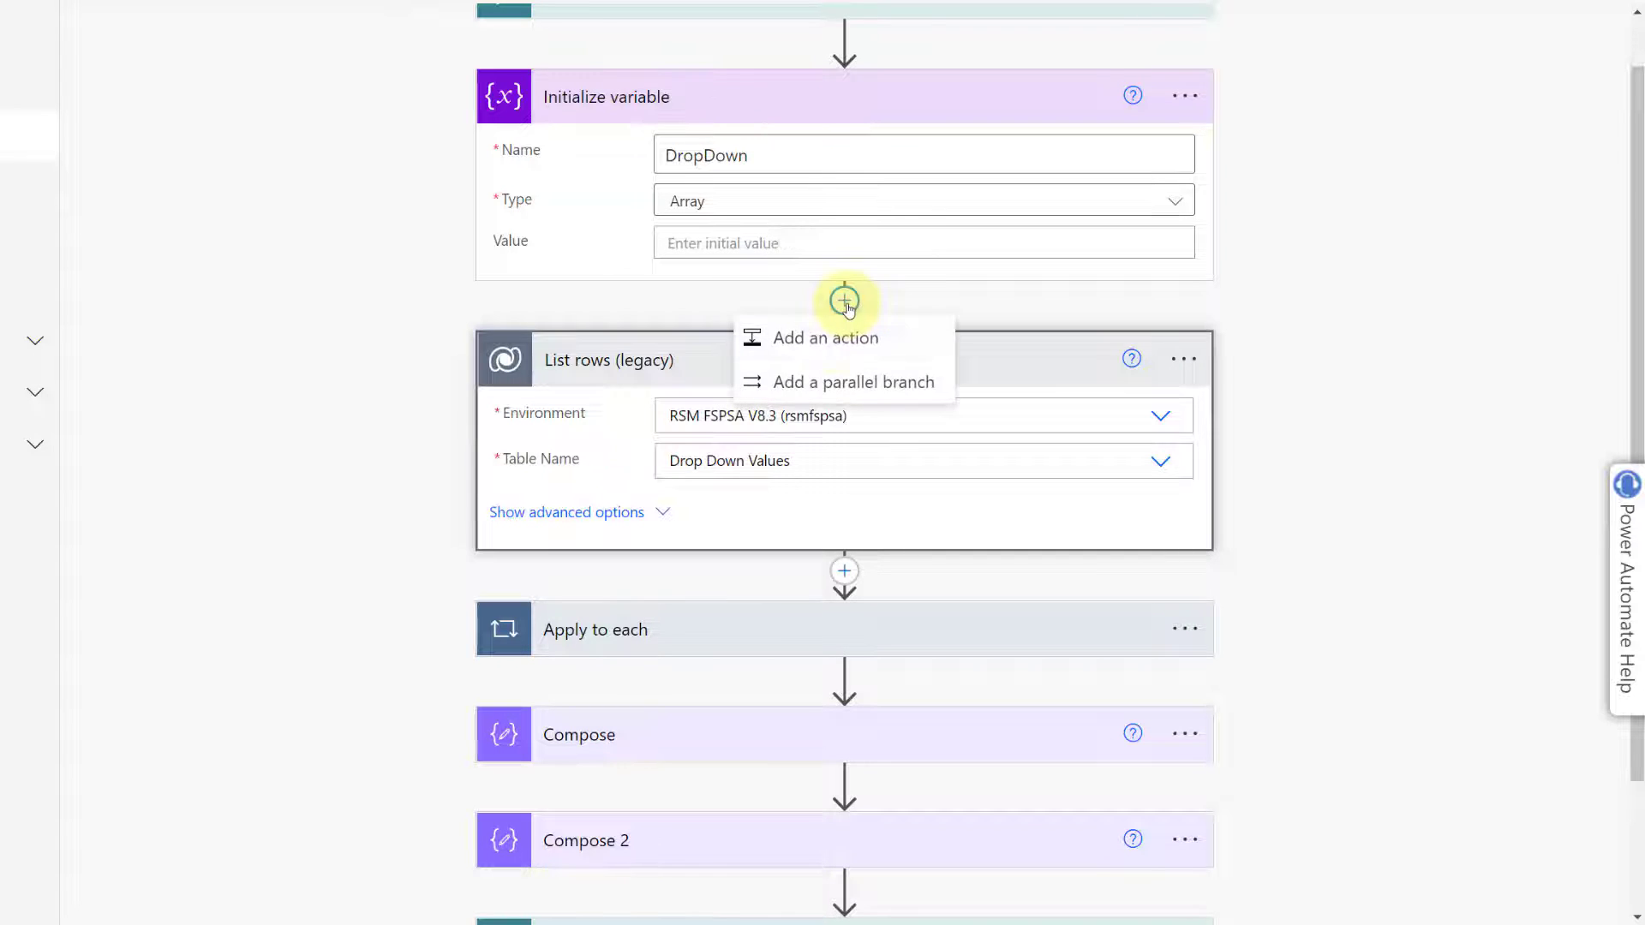
click(833, 340)
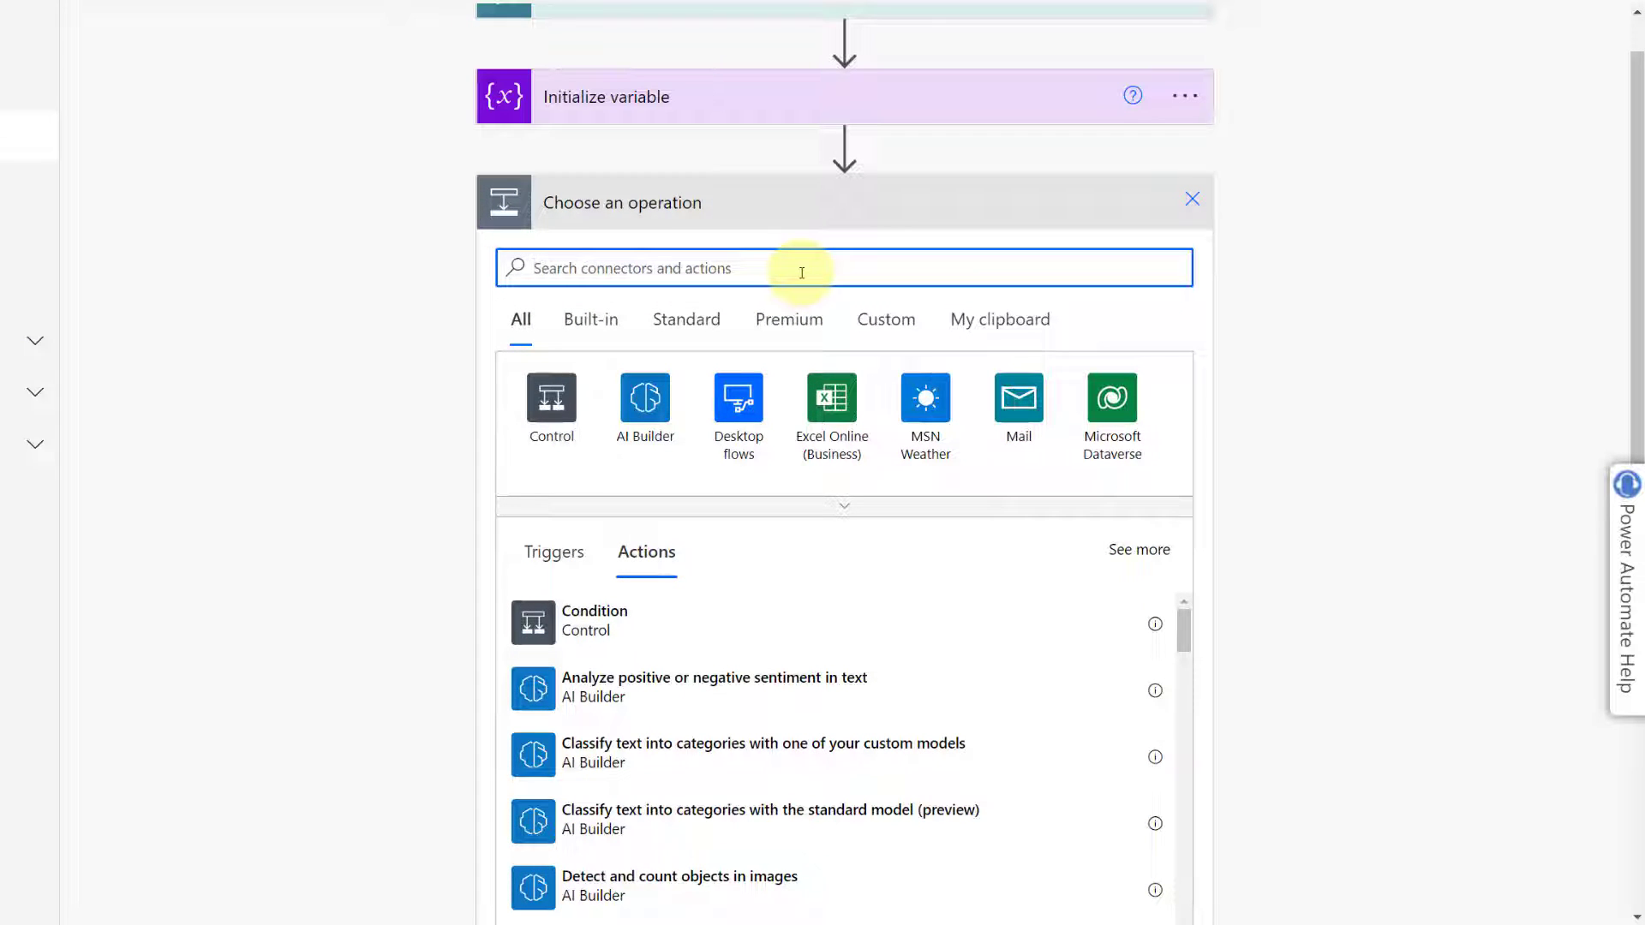
text(list rows)
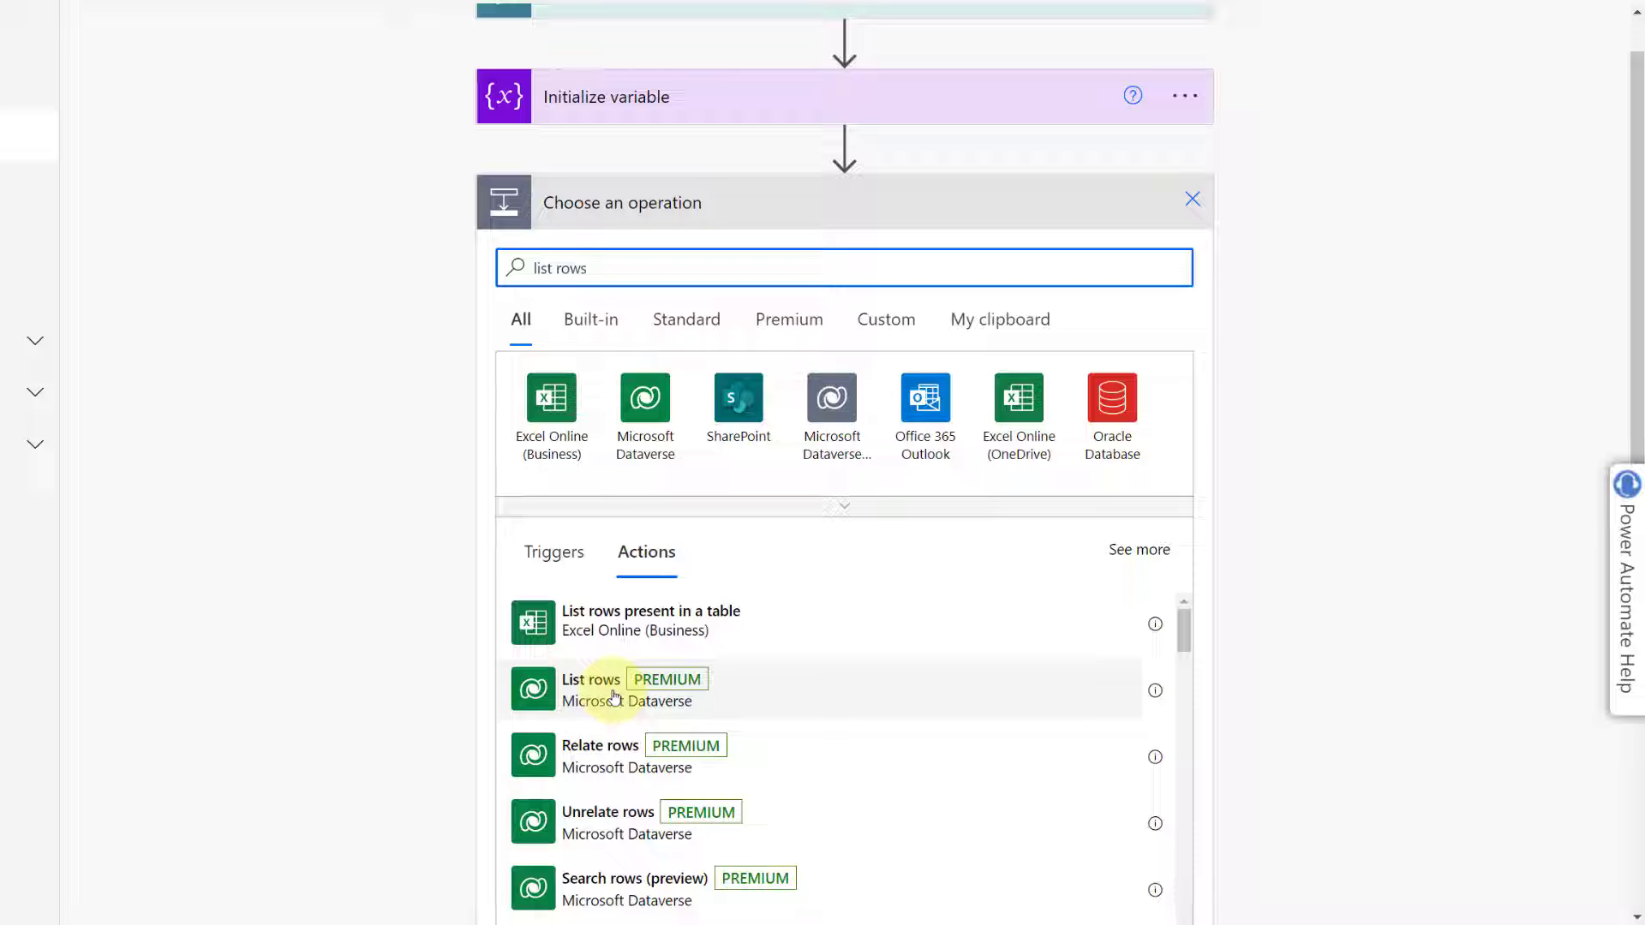
click(837, 414)
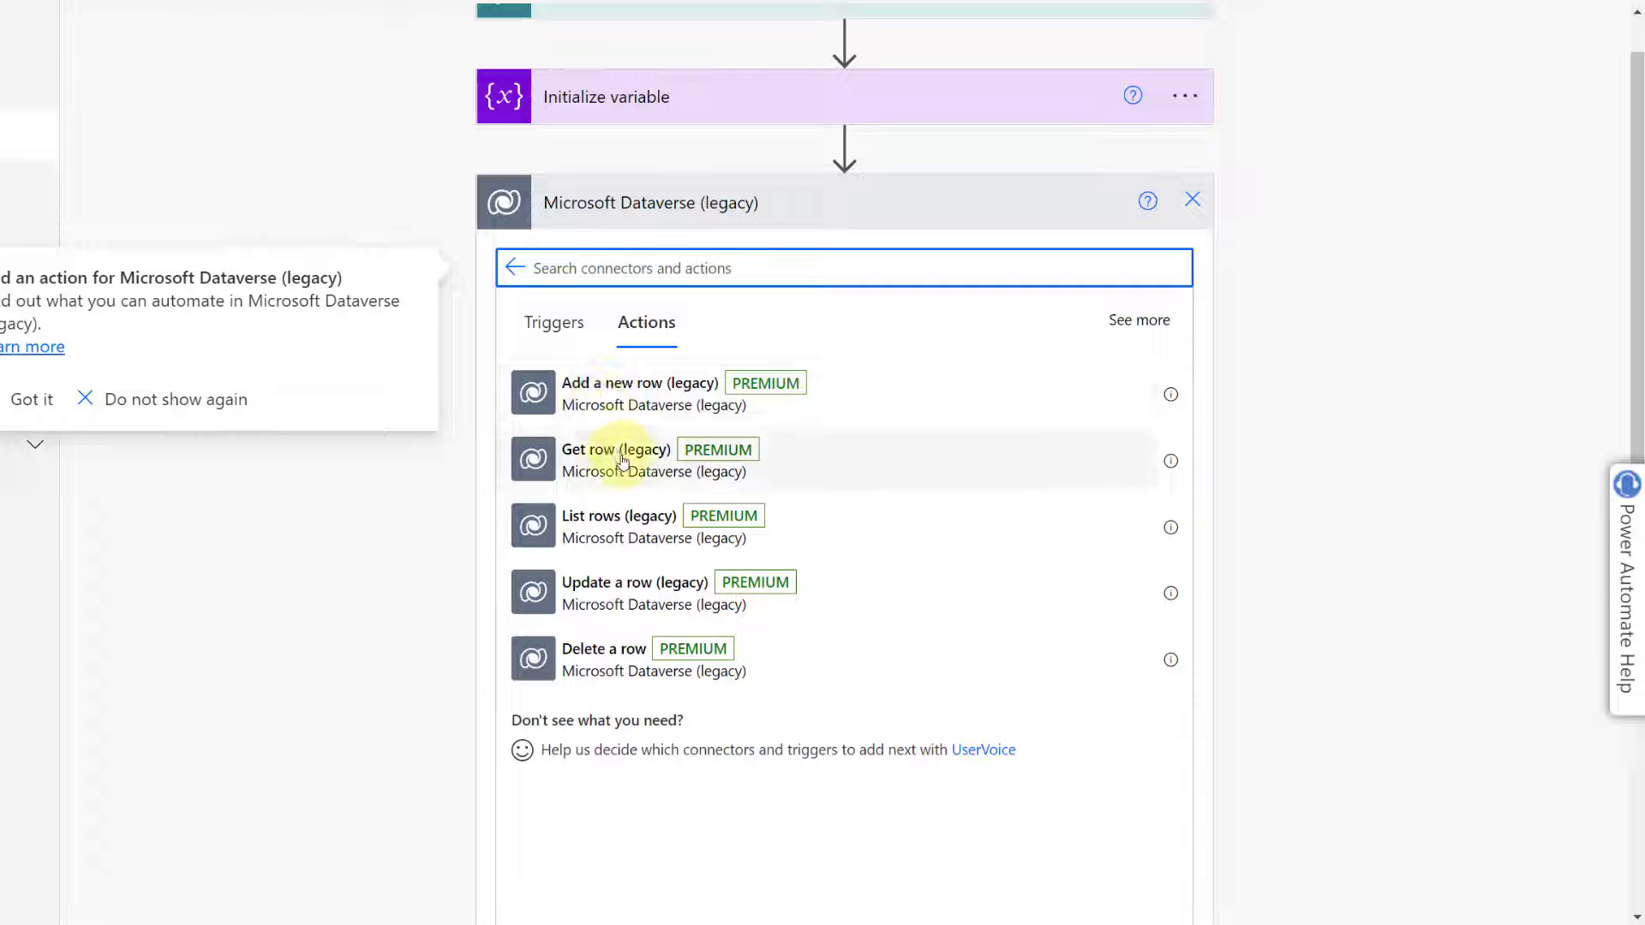
click(654, 531)
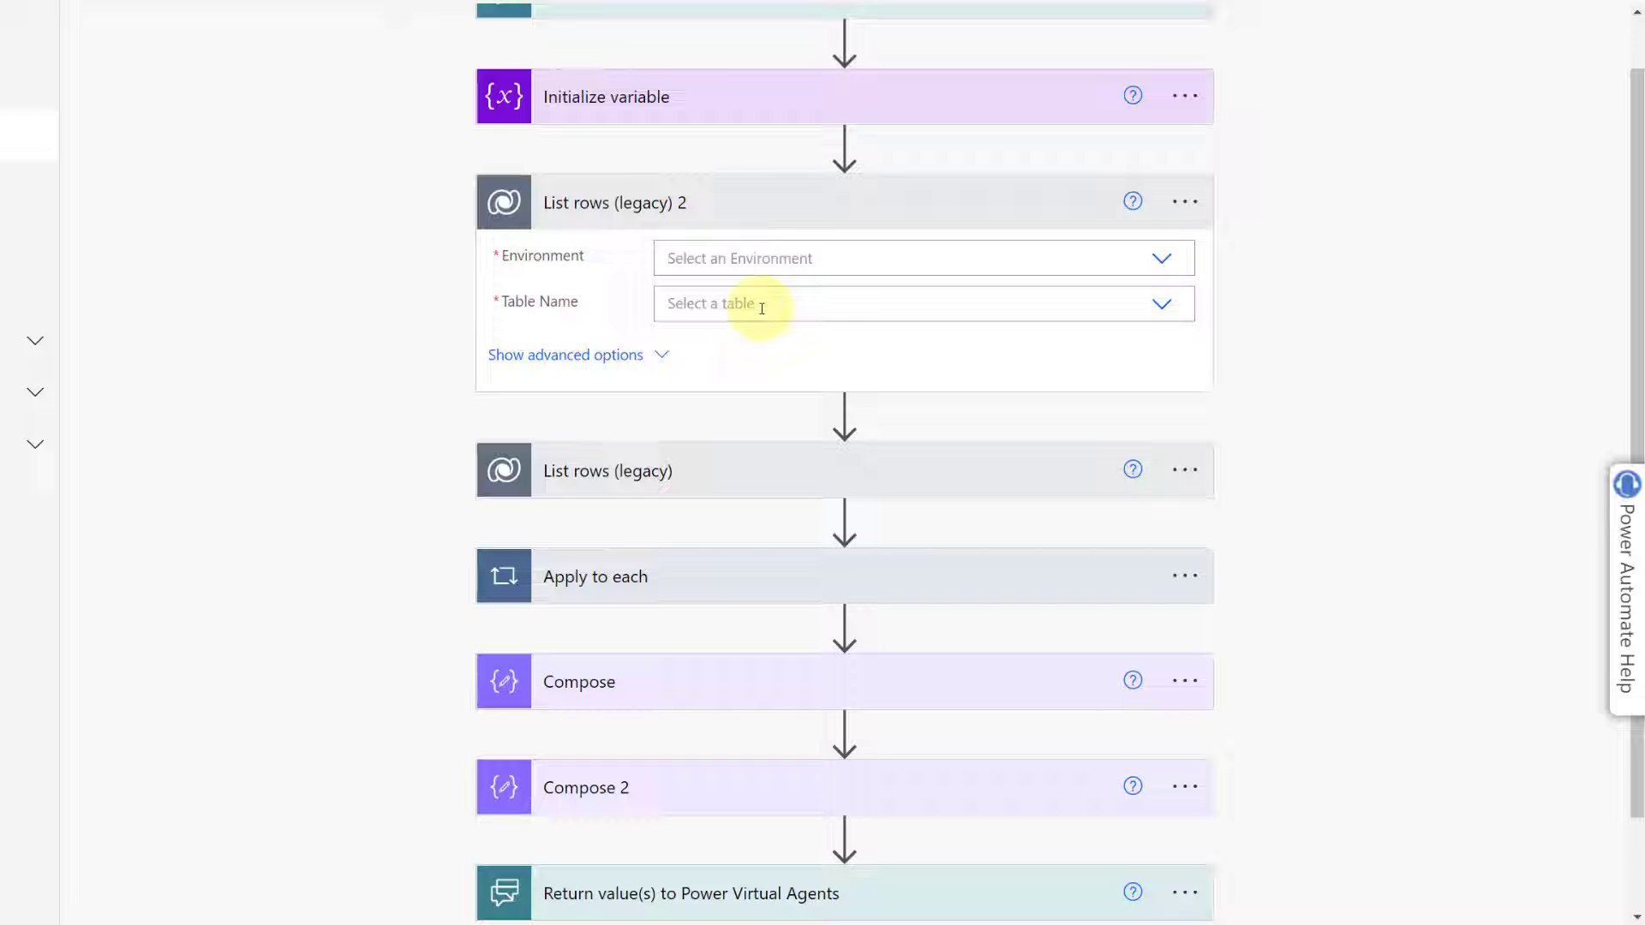
Examine the original List rows (legacy) action's environment, table and advanced options, including its filter query
click(863, 483)
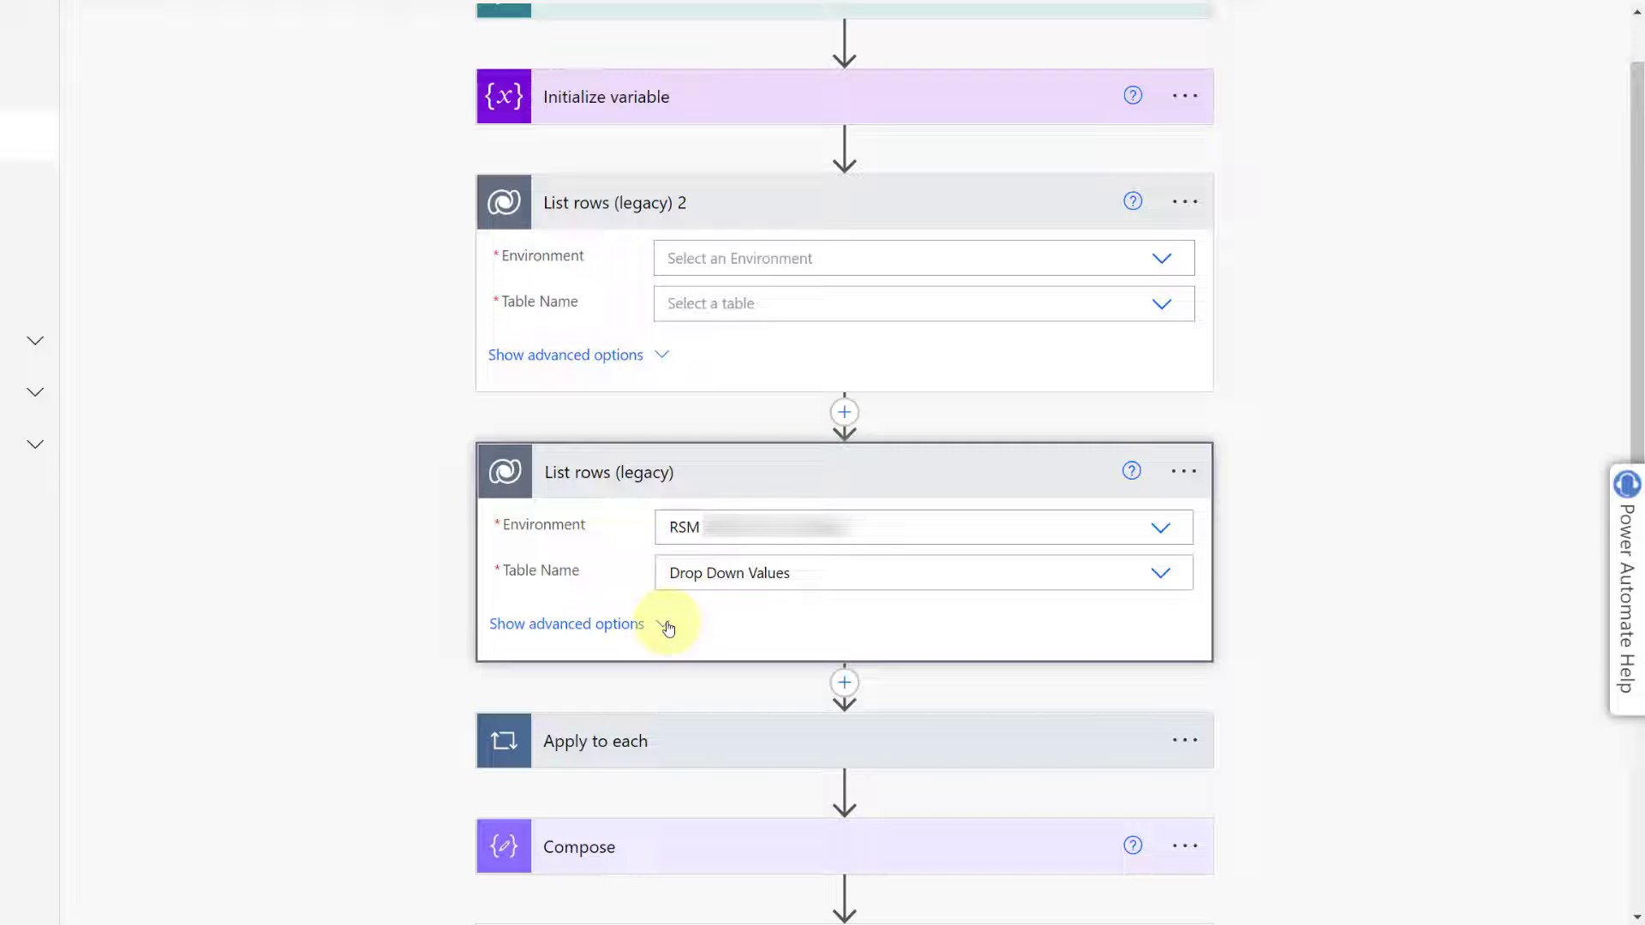
click(570, 627)
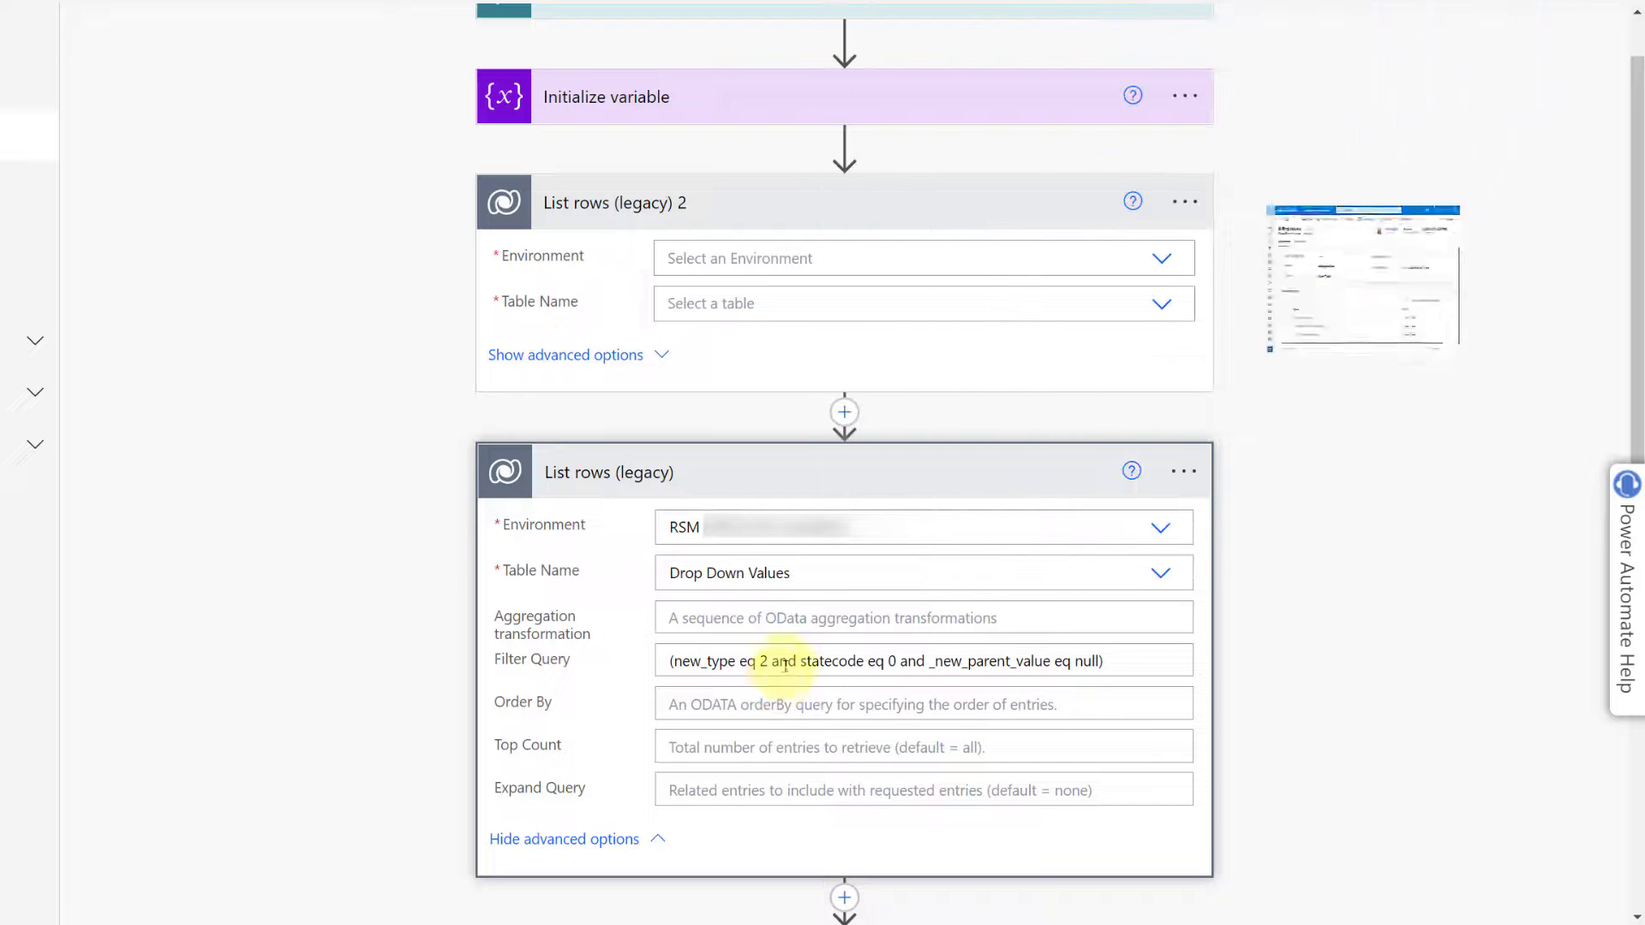
click(573, 840)
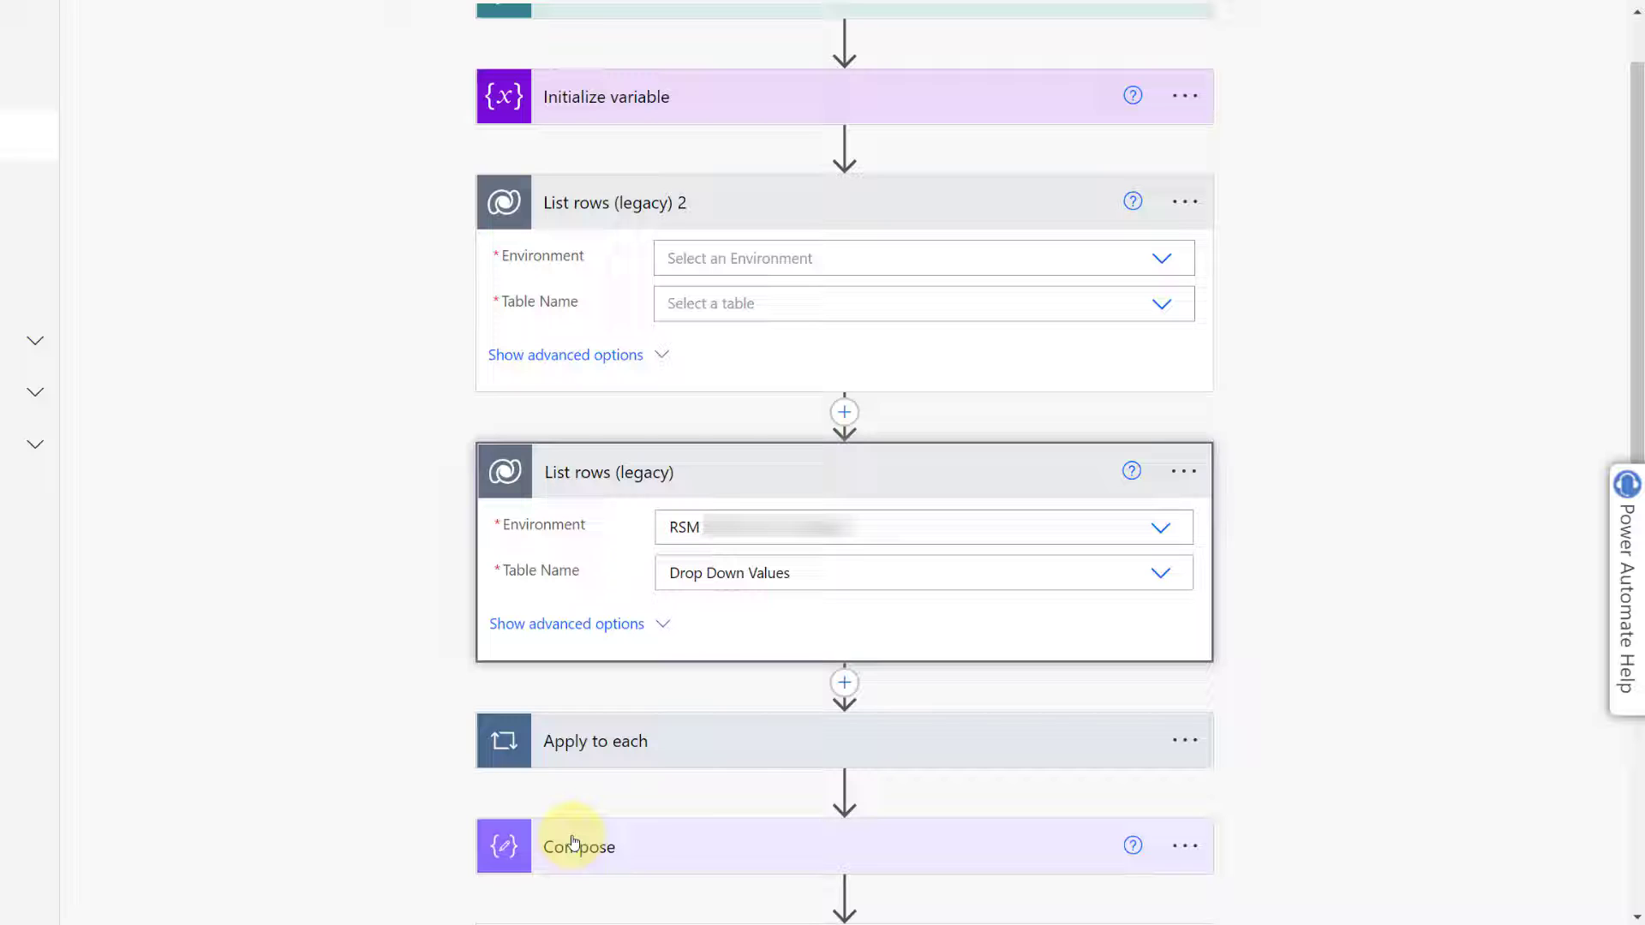
click(874, 471)
Delete the unconfigured List rows (legacy) 2 action from the flow
click(1193, 208)
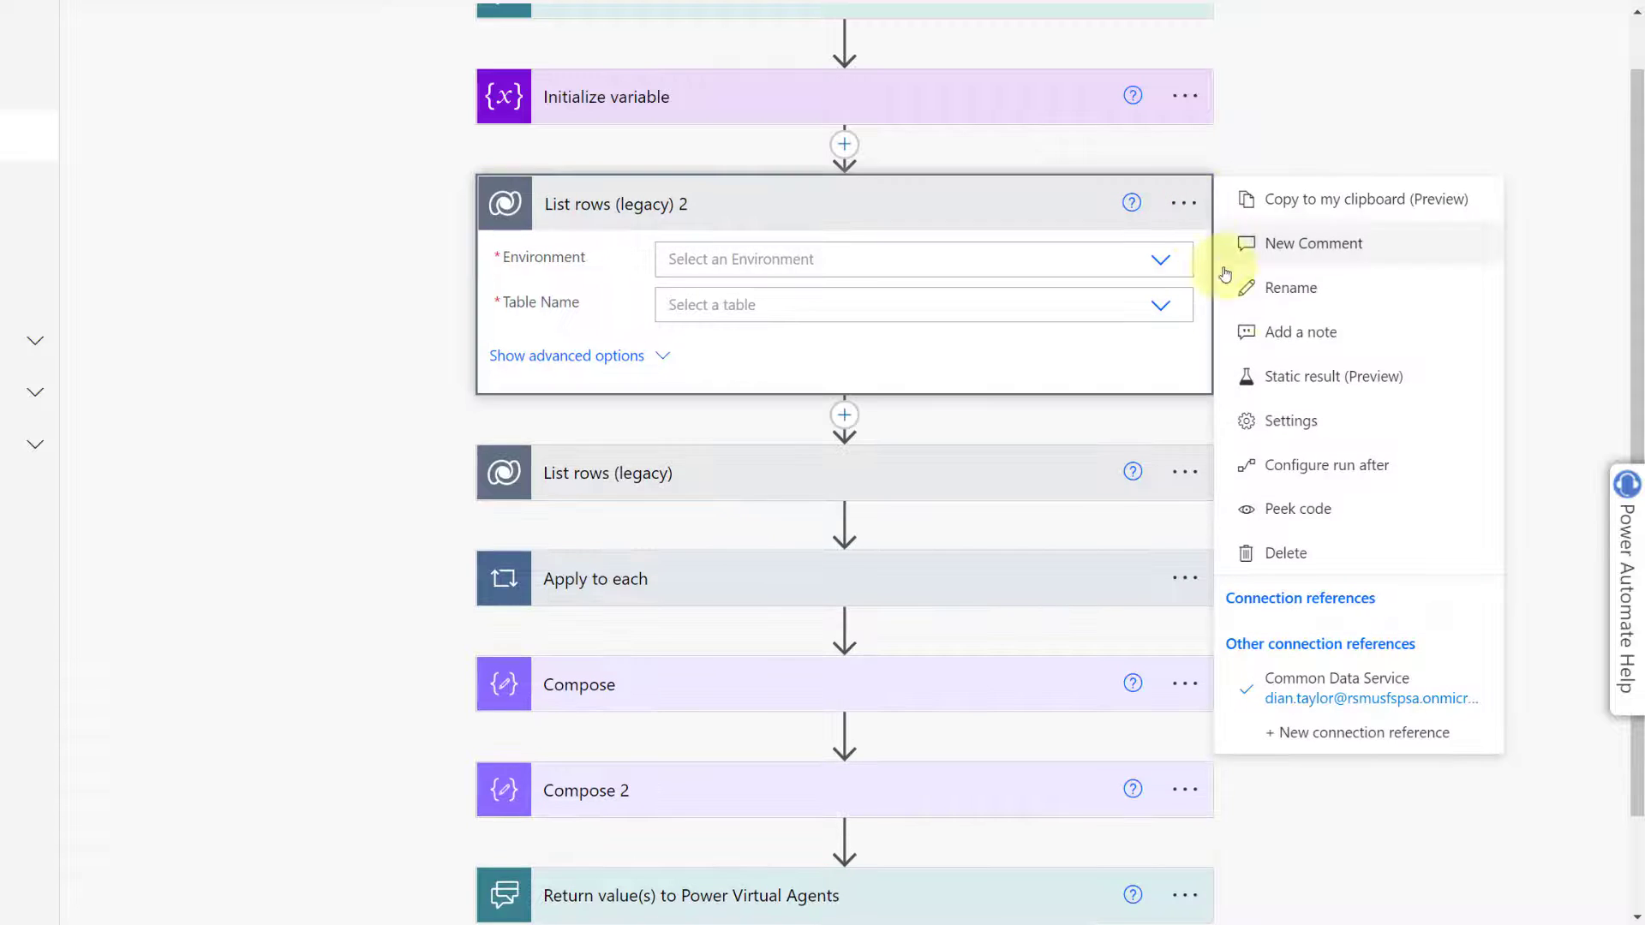
click(1285, 552)
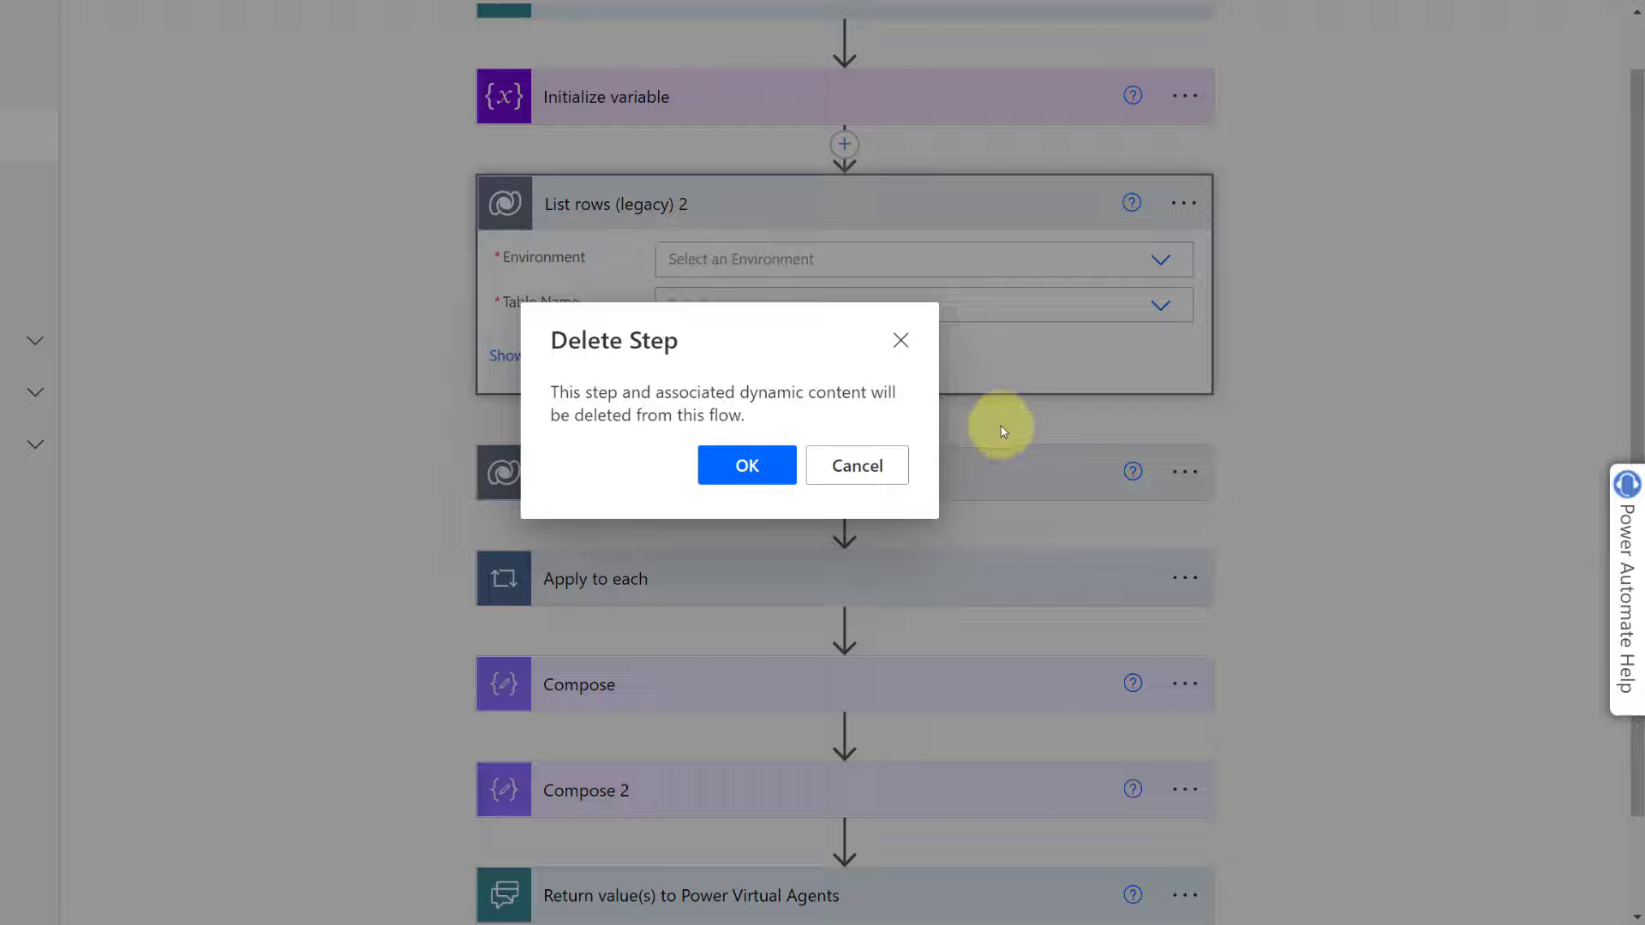
click(736, 465)
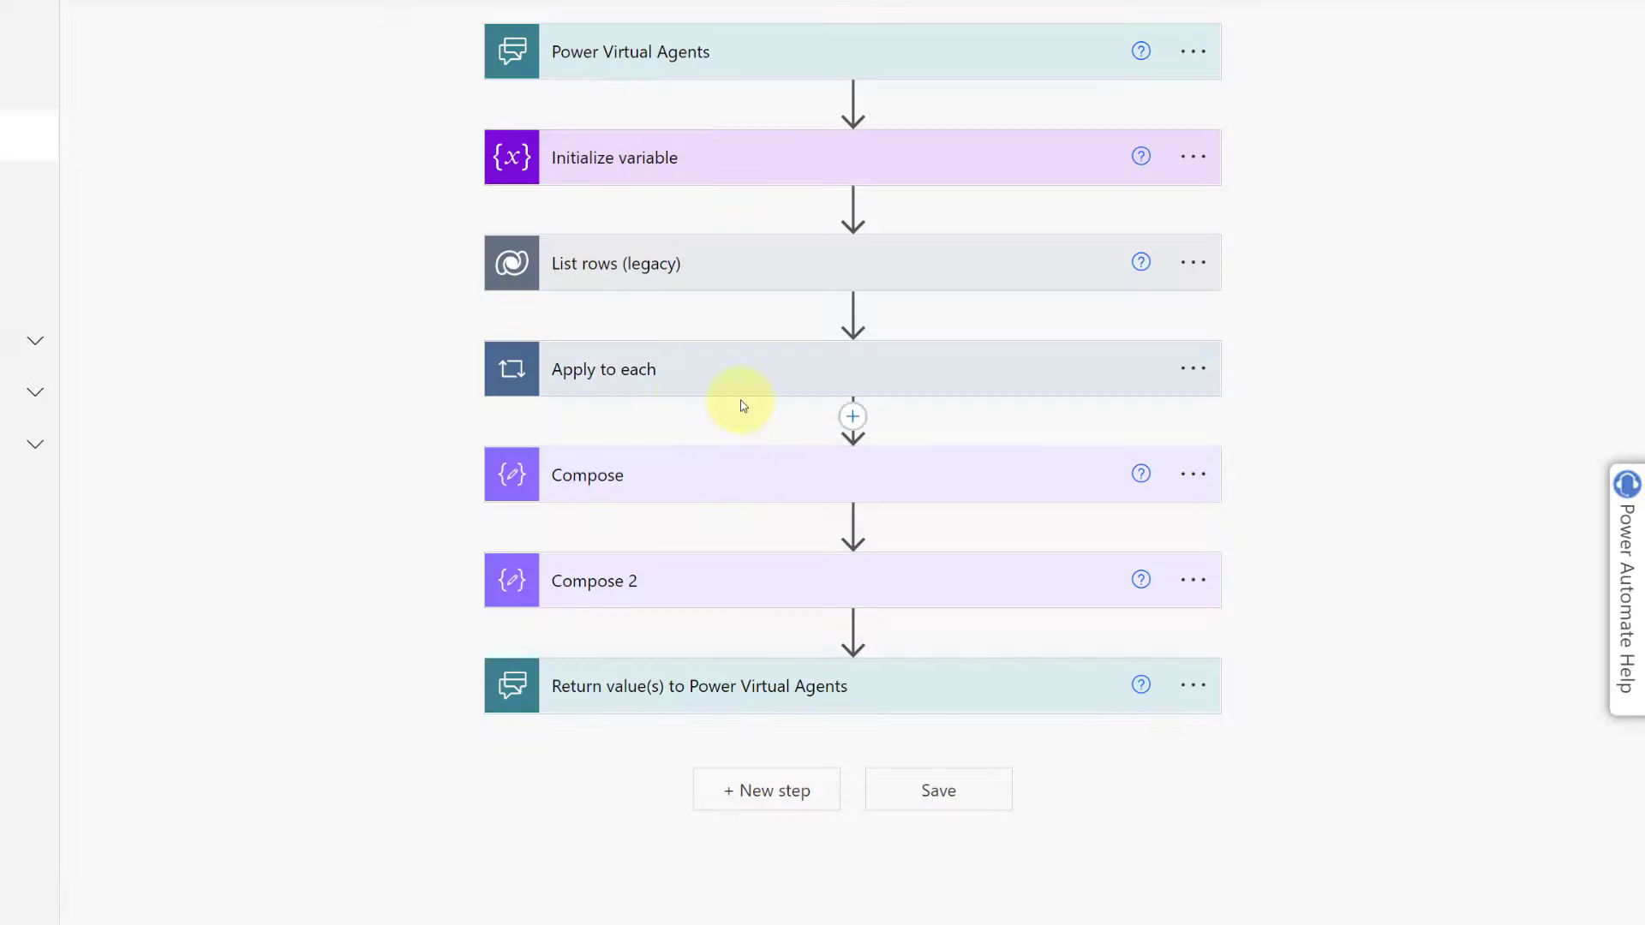
Expand the Apply to each loop's append action and insert another Append to array variable action between List rows (legacy) and the loop
click(661, 369)
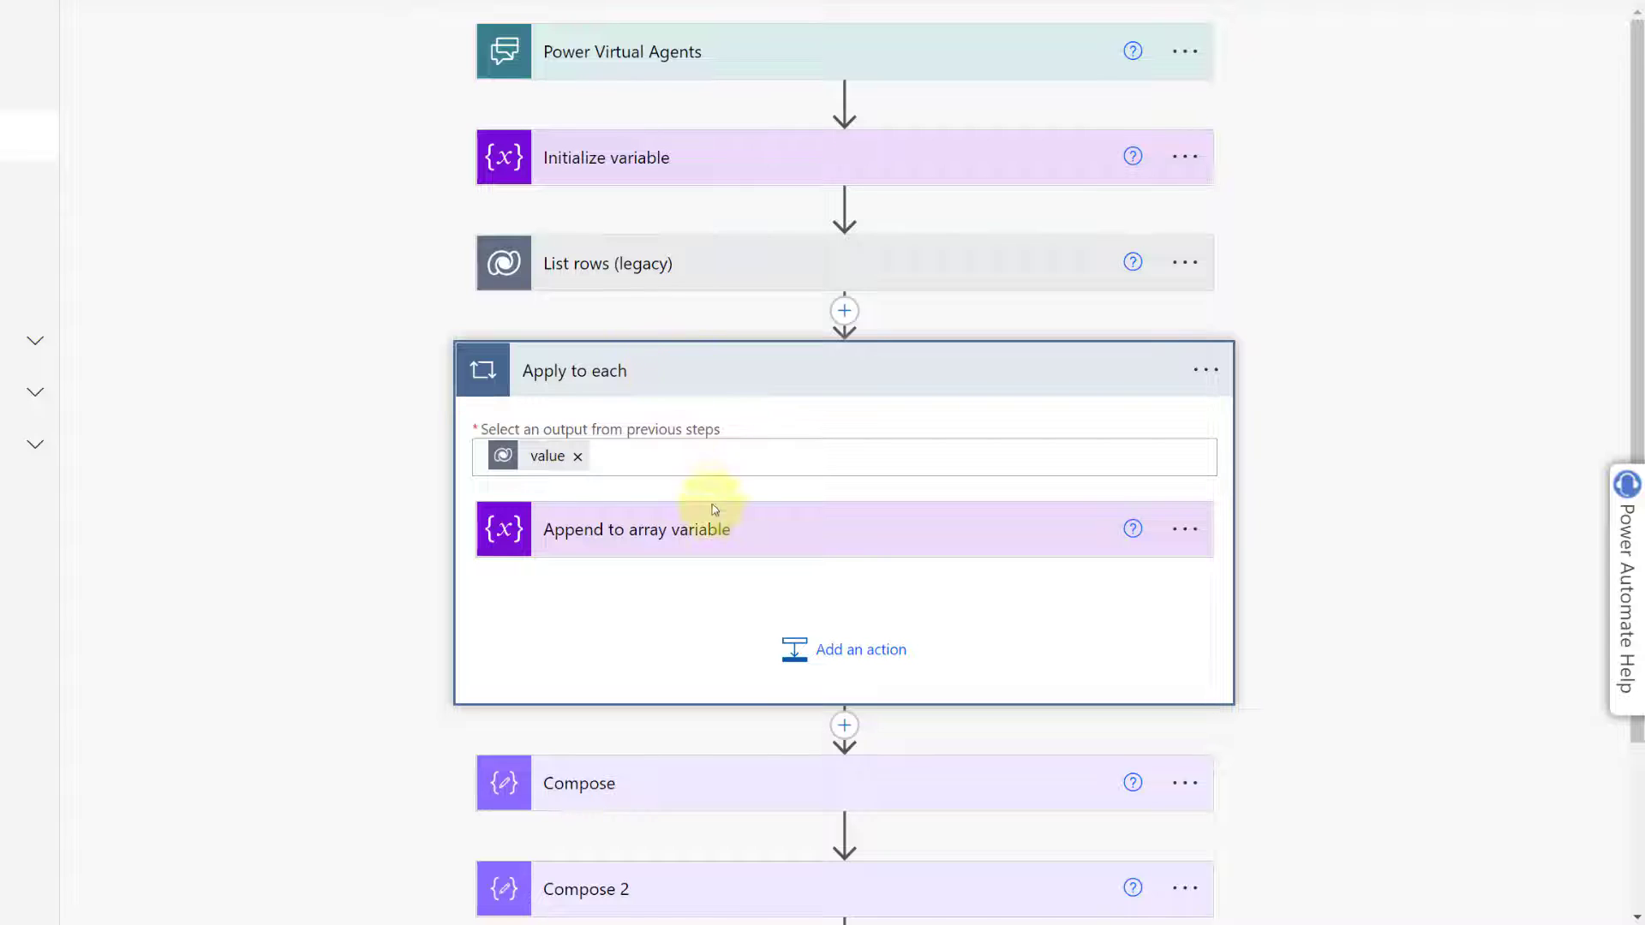
click(726, 531)
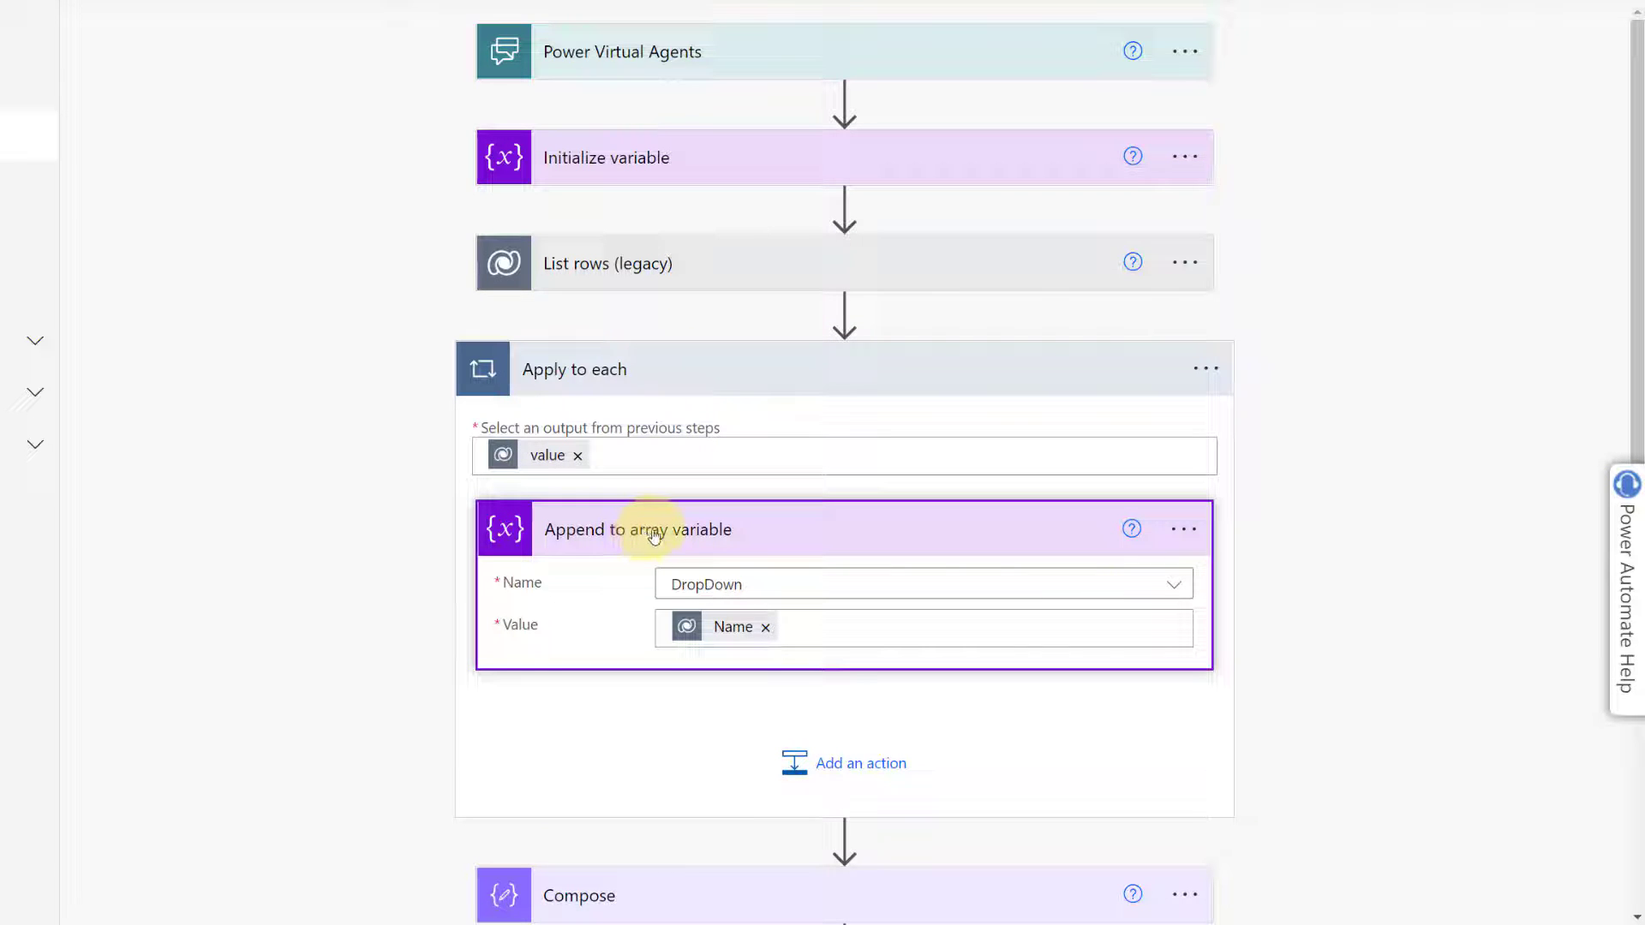
mouse_move(845, 316)
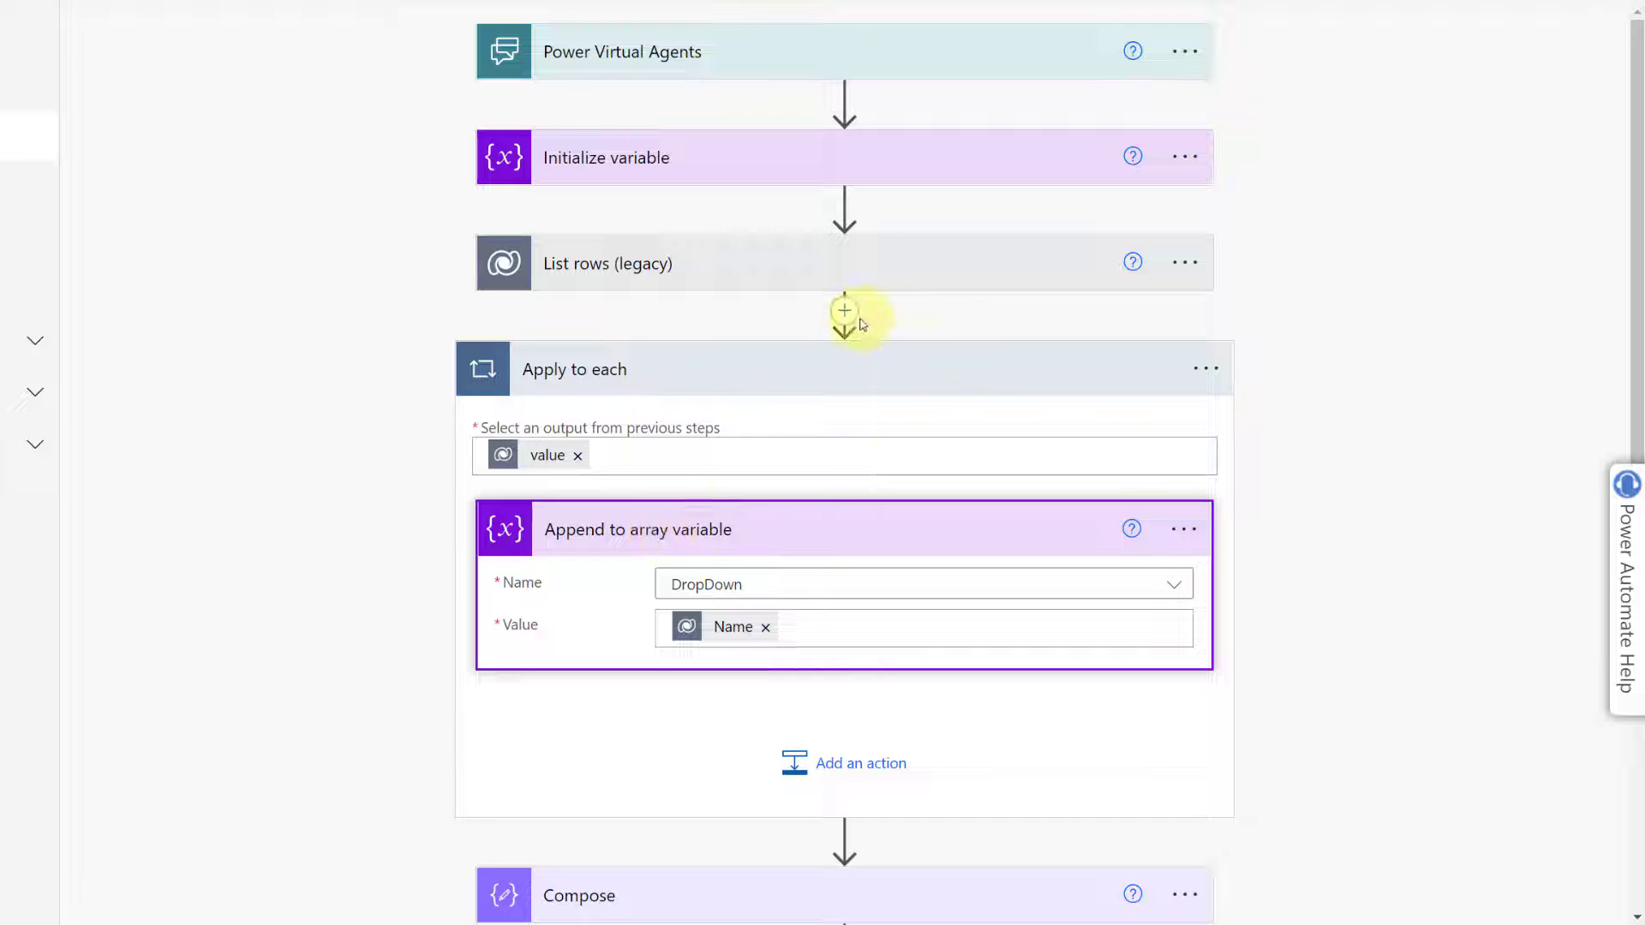
click(845, 313)
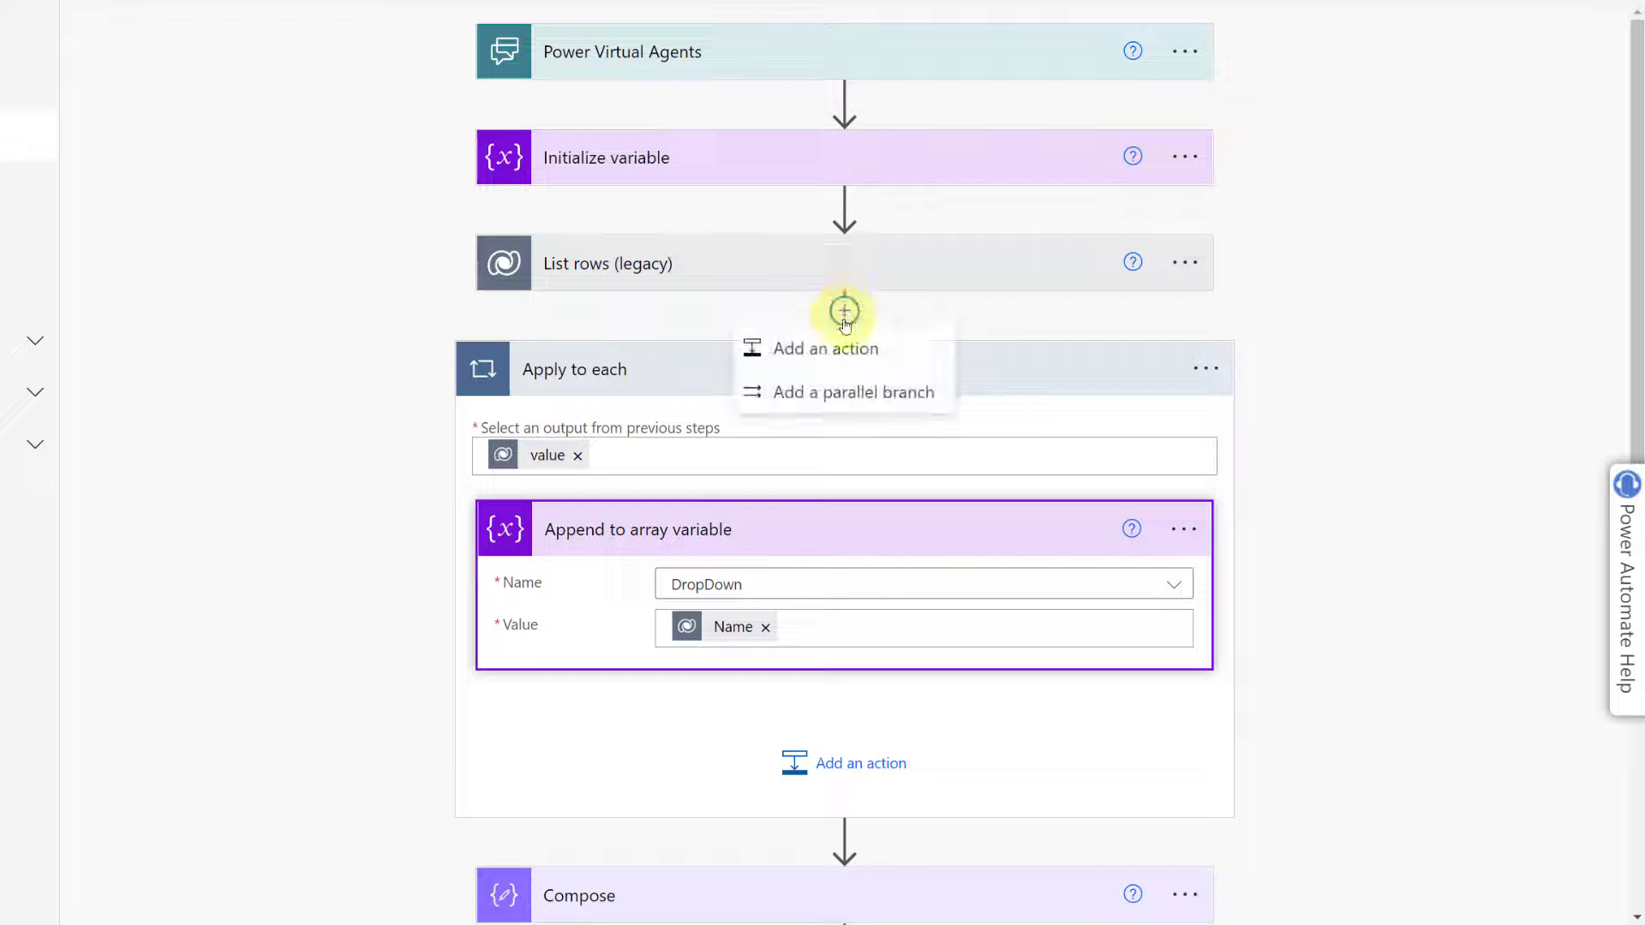
click(844, 350)
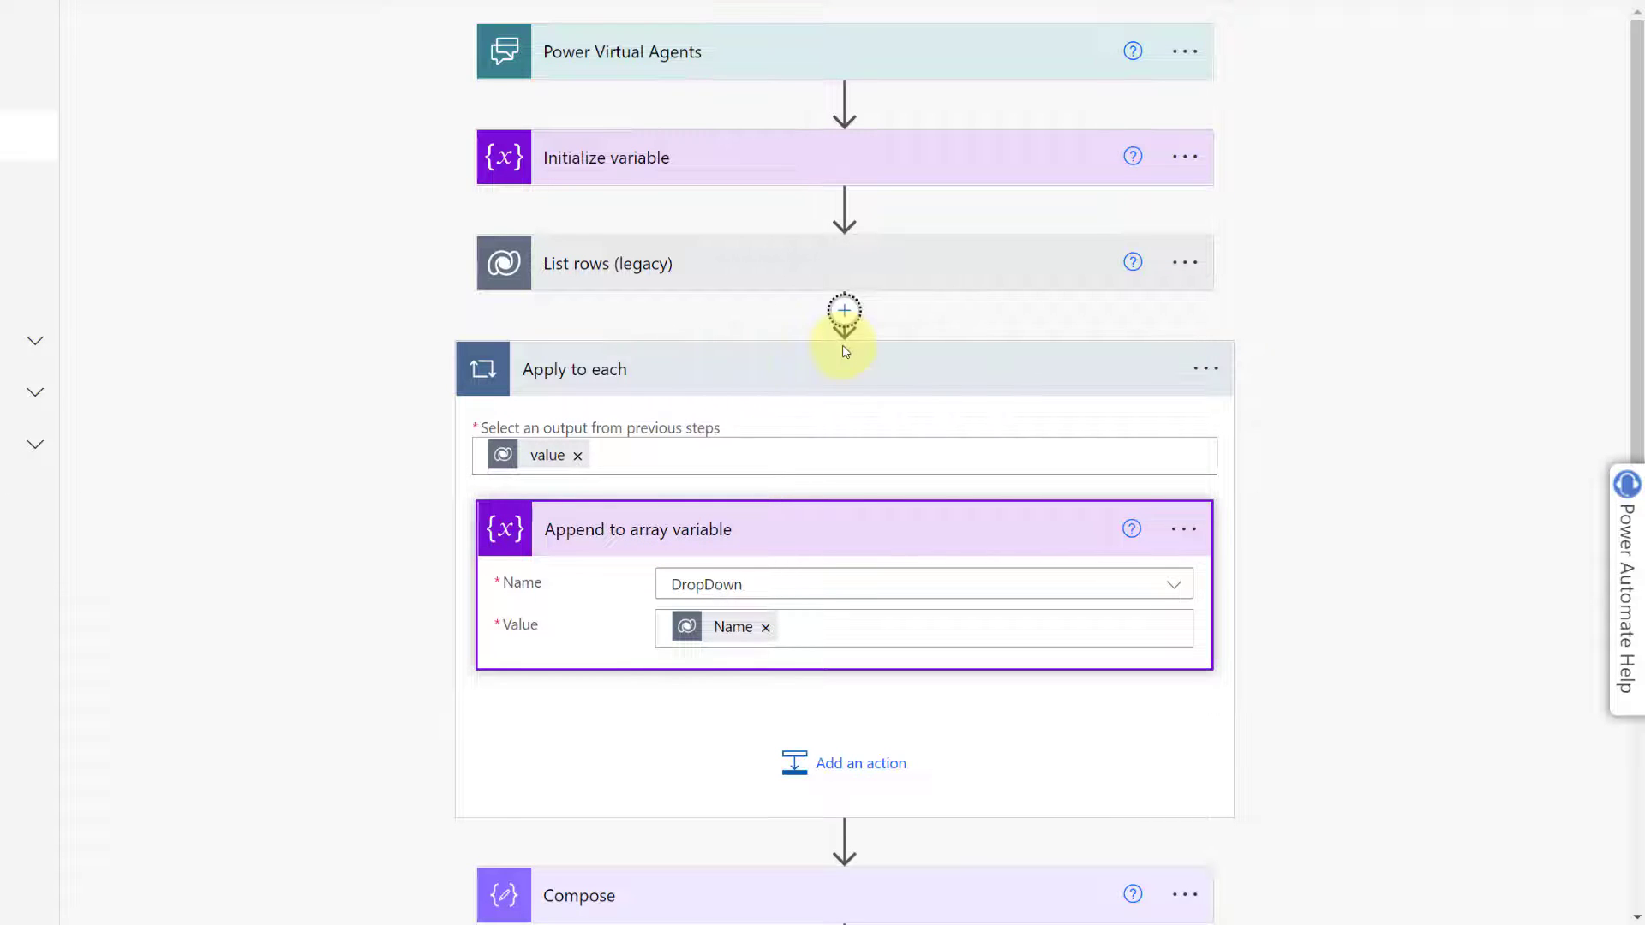
text(append to array)
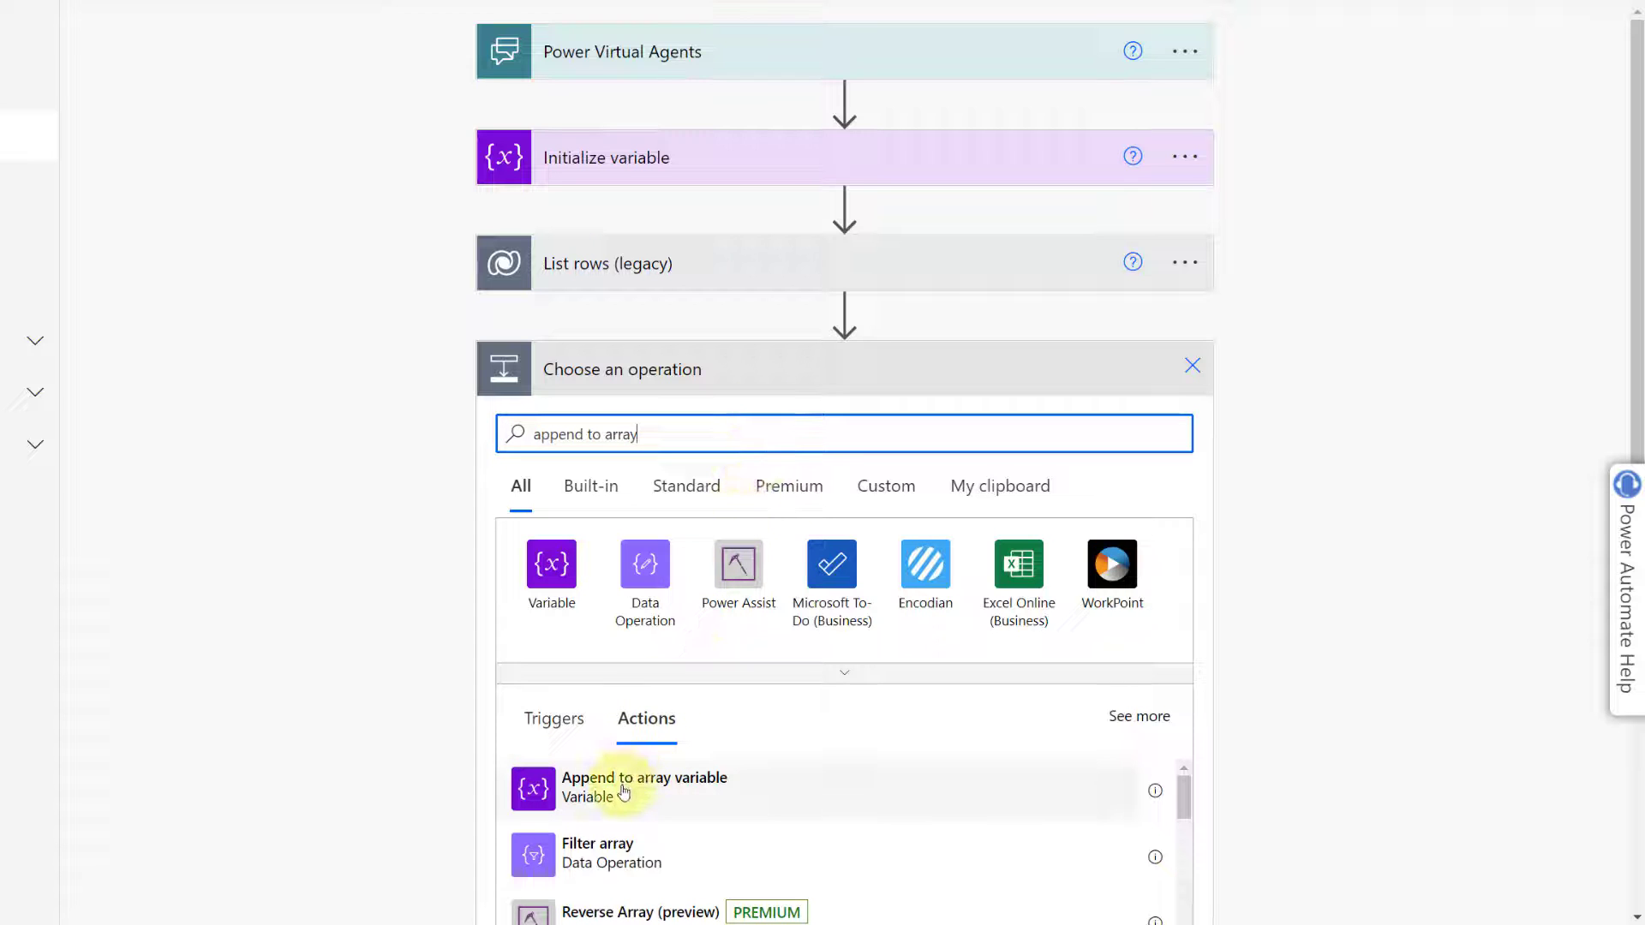
click(611, 795)
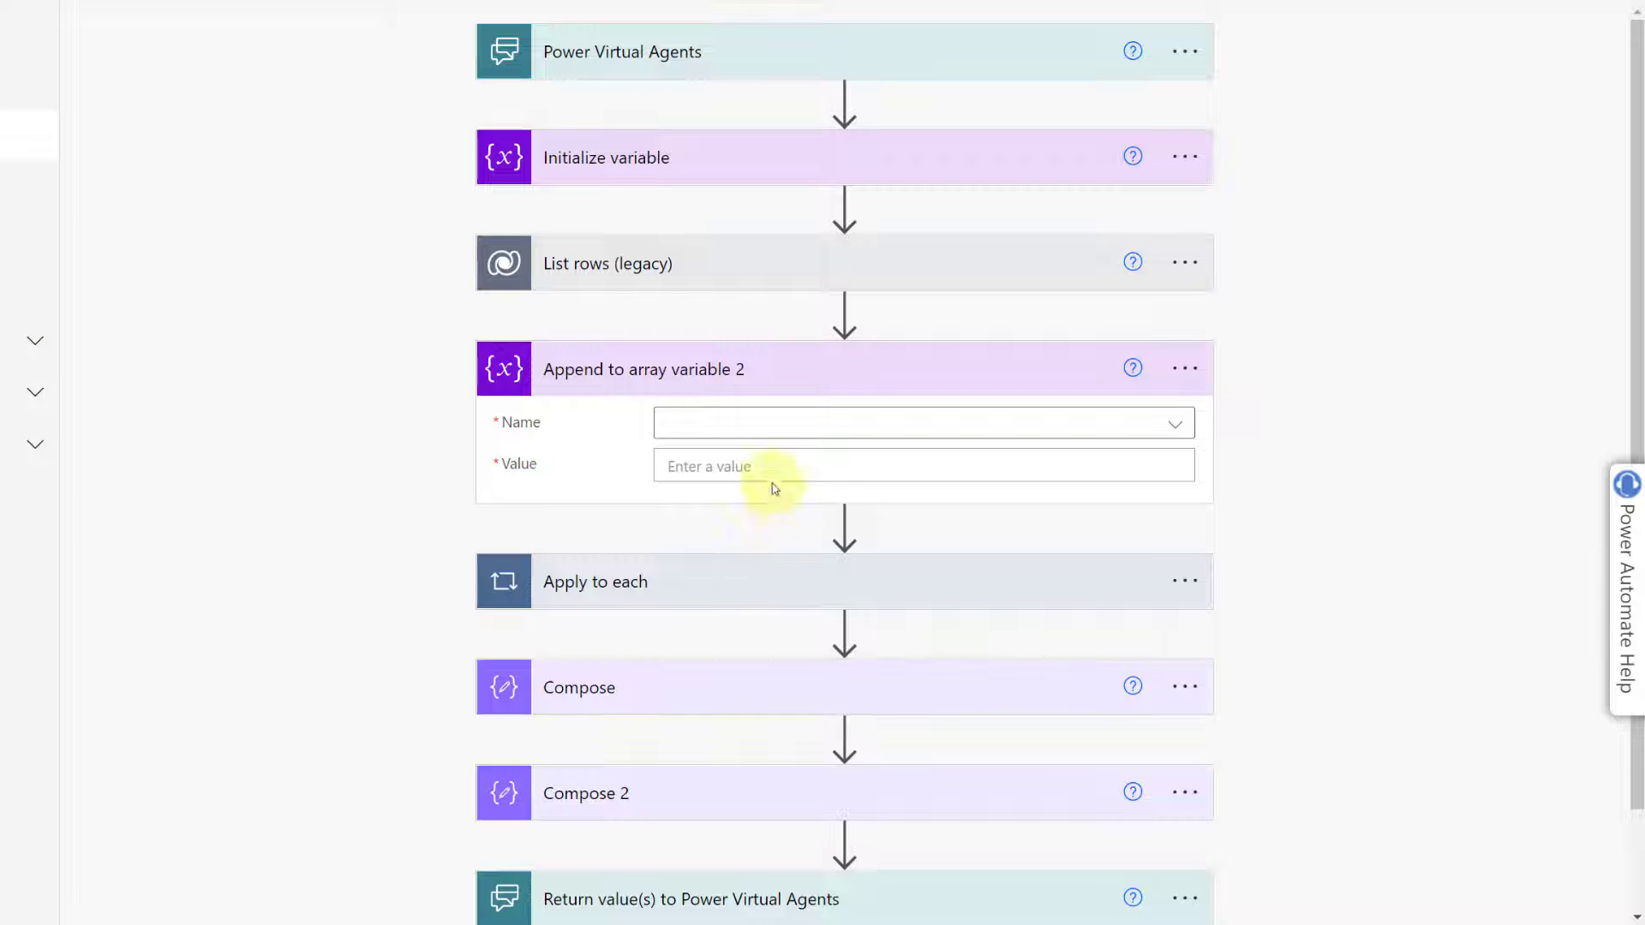
Select DropDown as the new append action's variable, comparing it with the loop's existing append action and the Initialize variable action
click(721, 574)
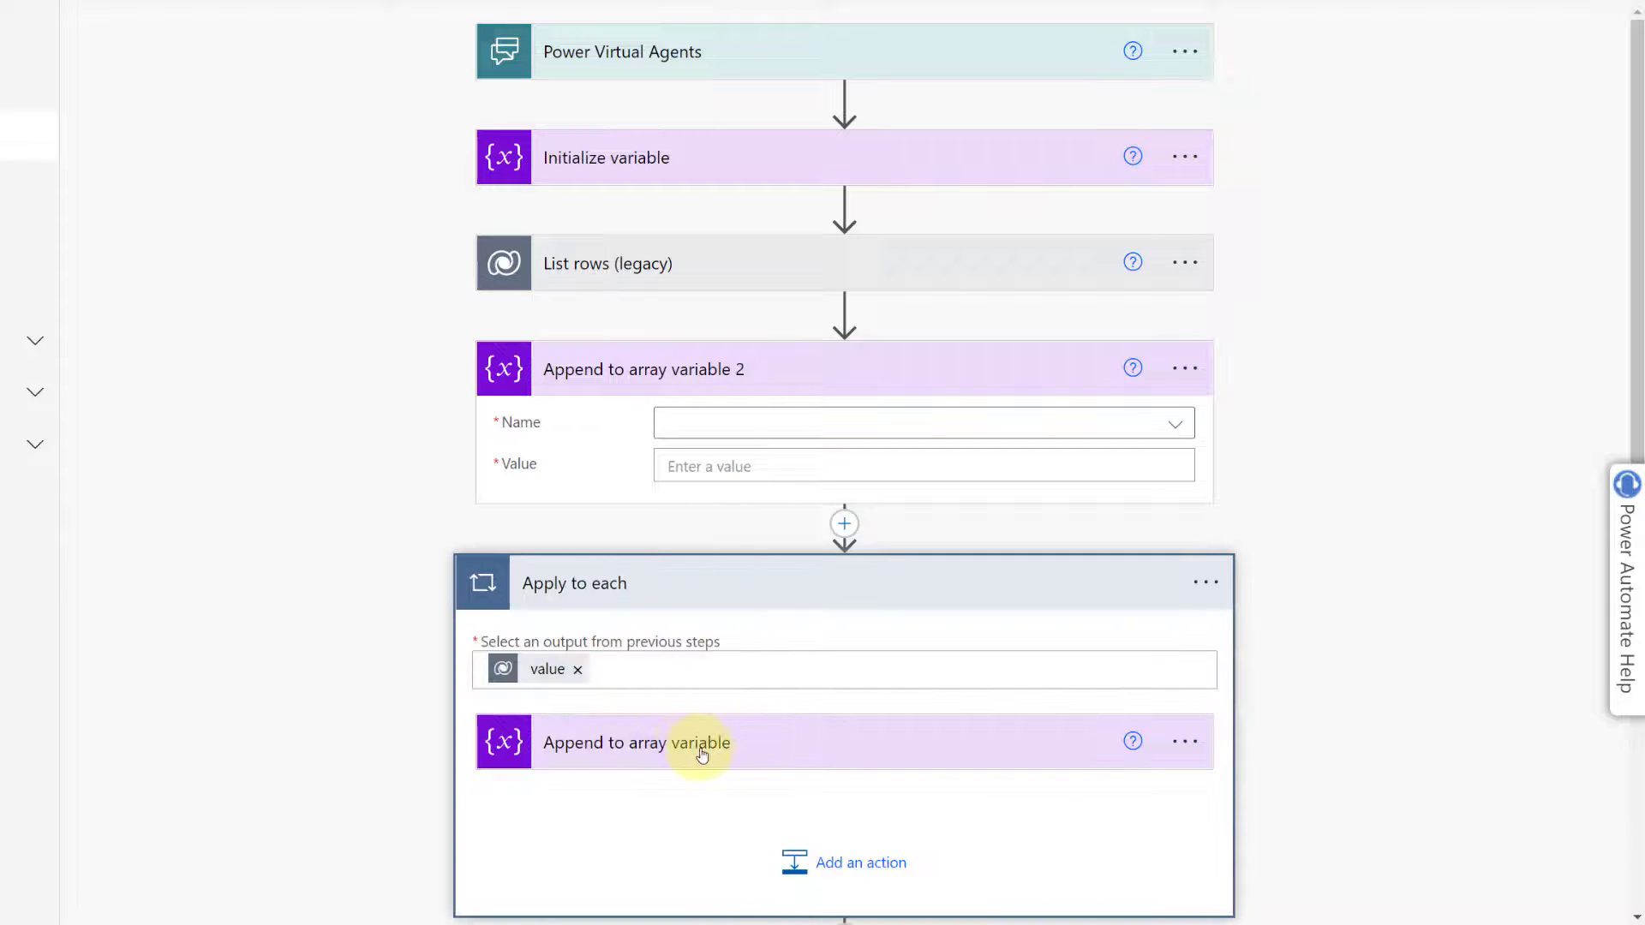
click(855, 733)
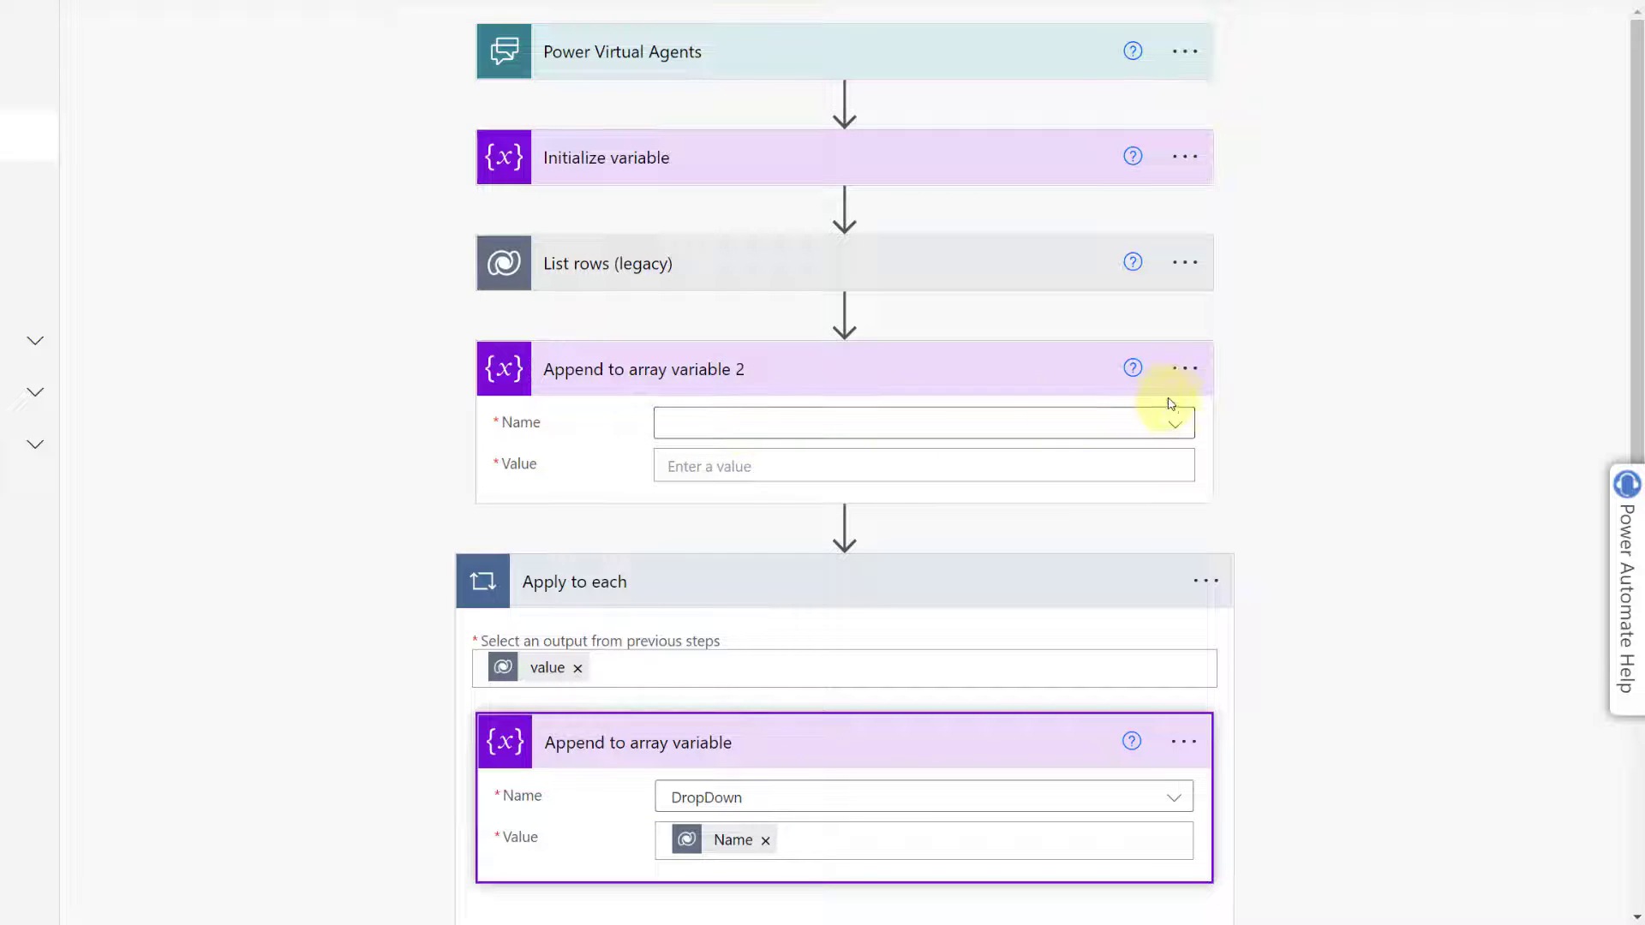
click(1179, 431)
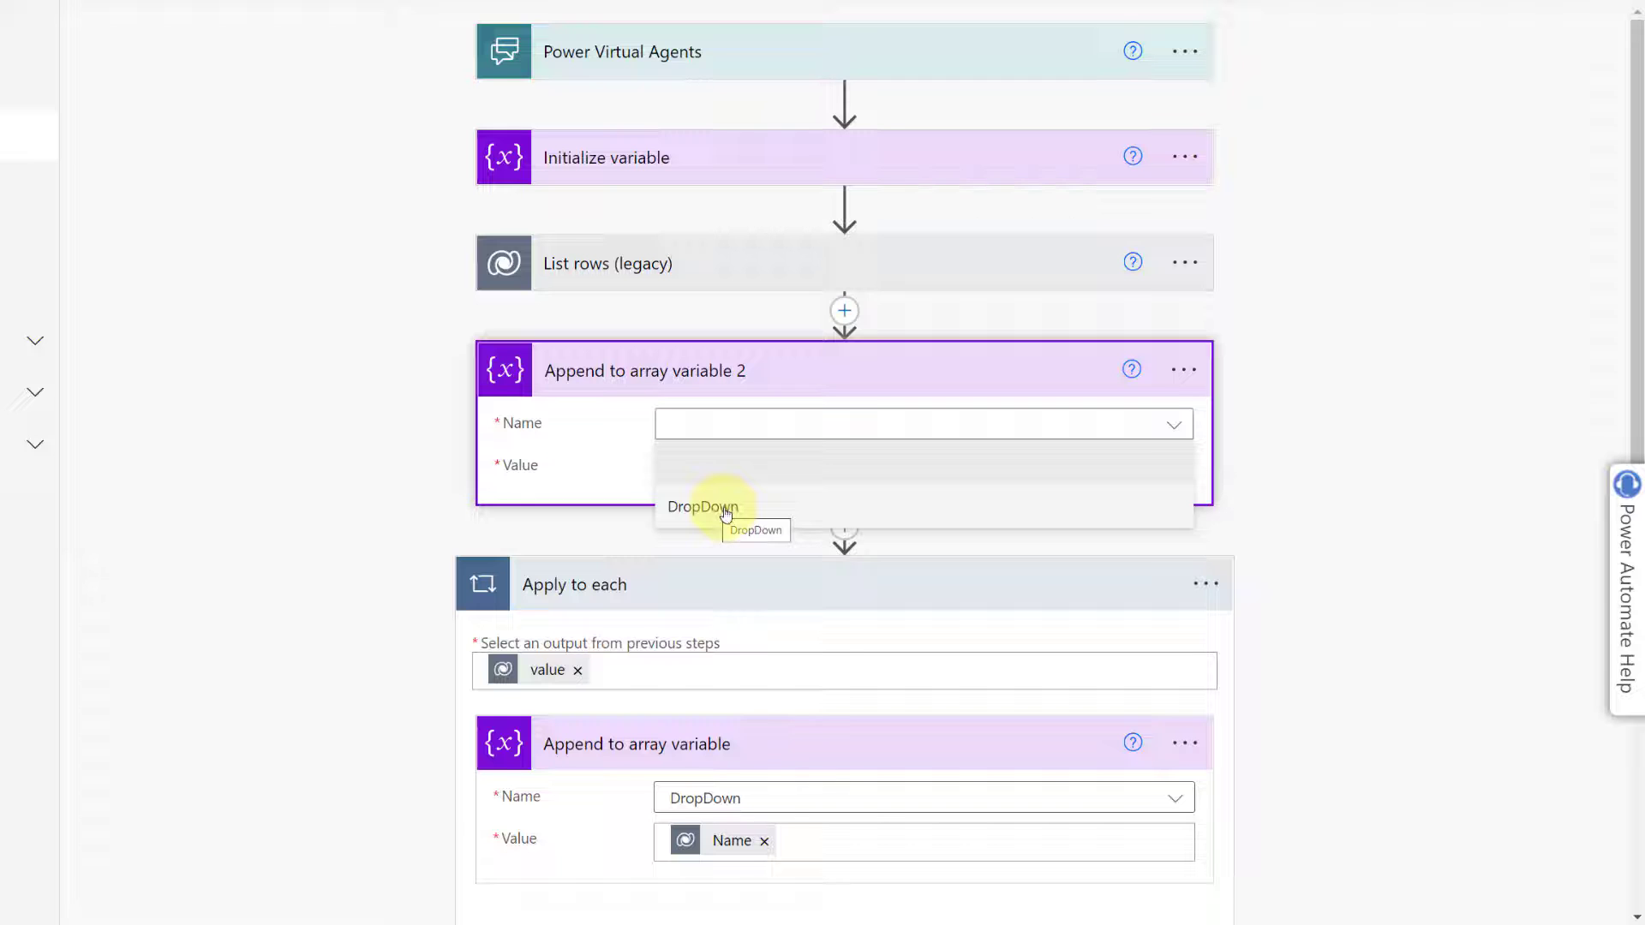
click(703, 507)
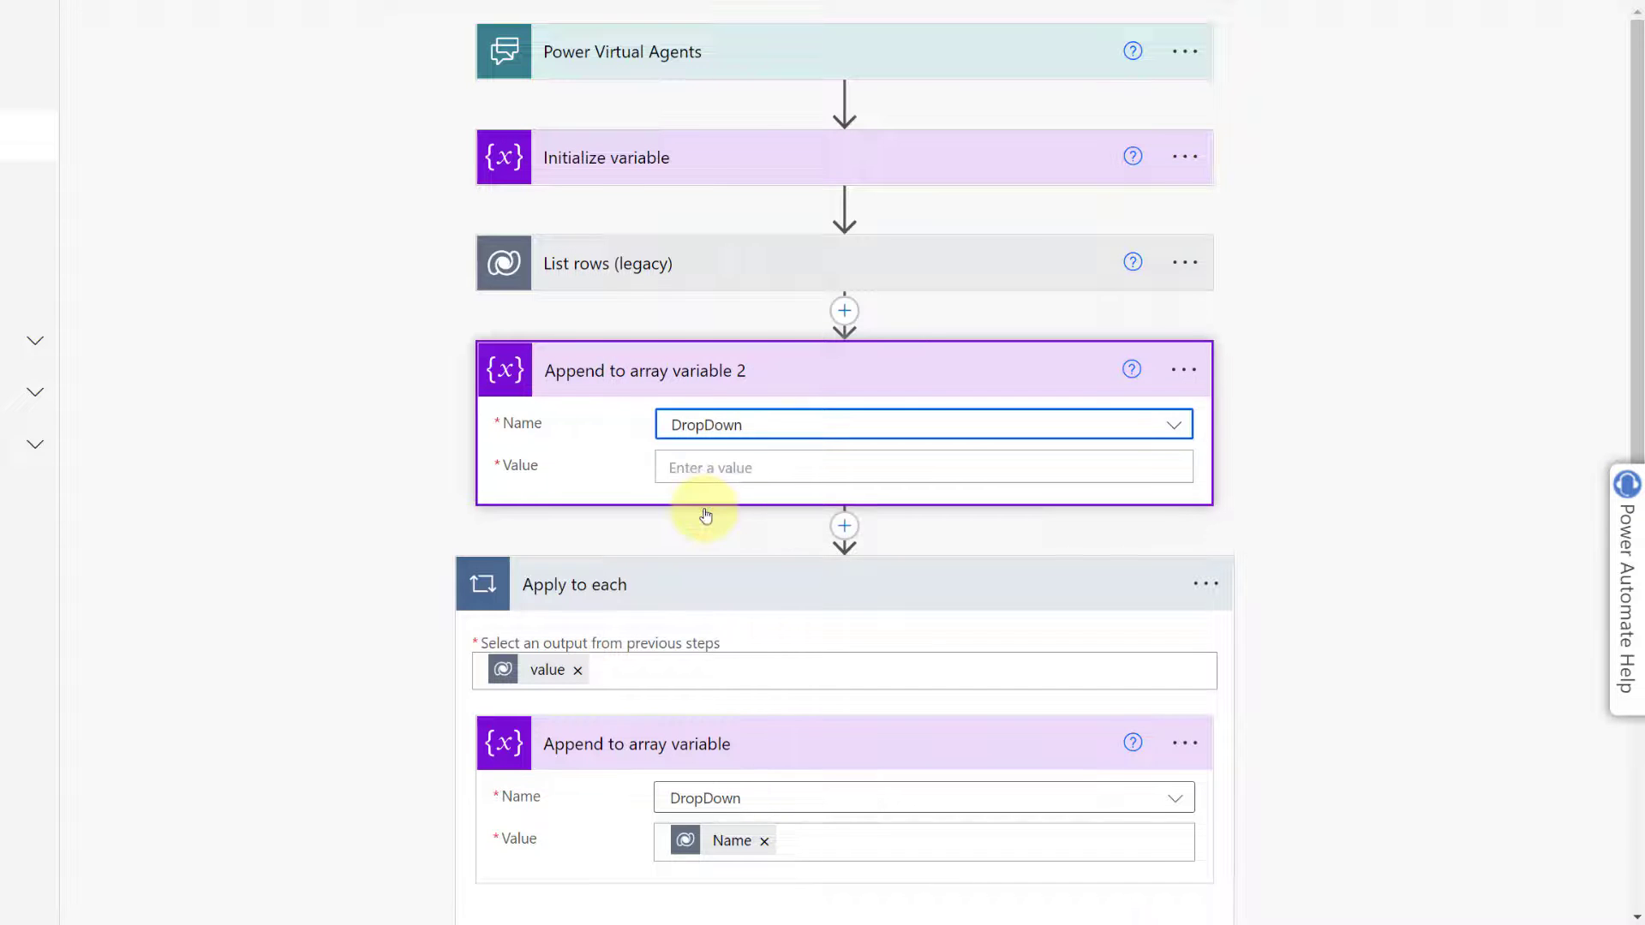
click(647, 149)
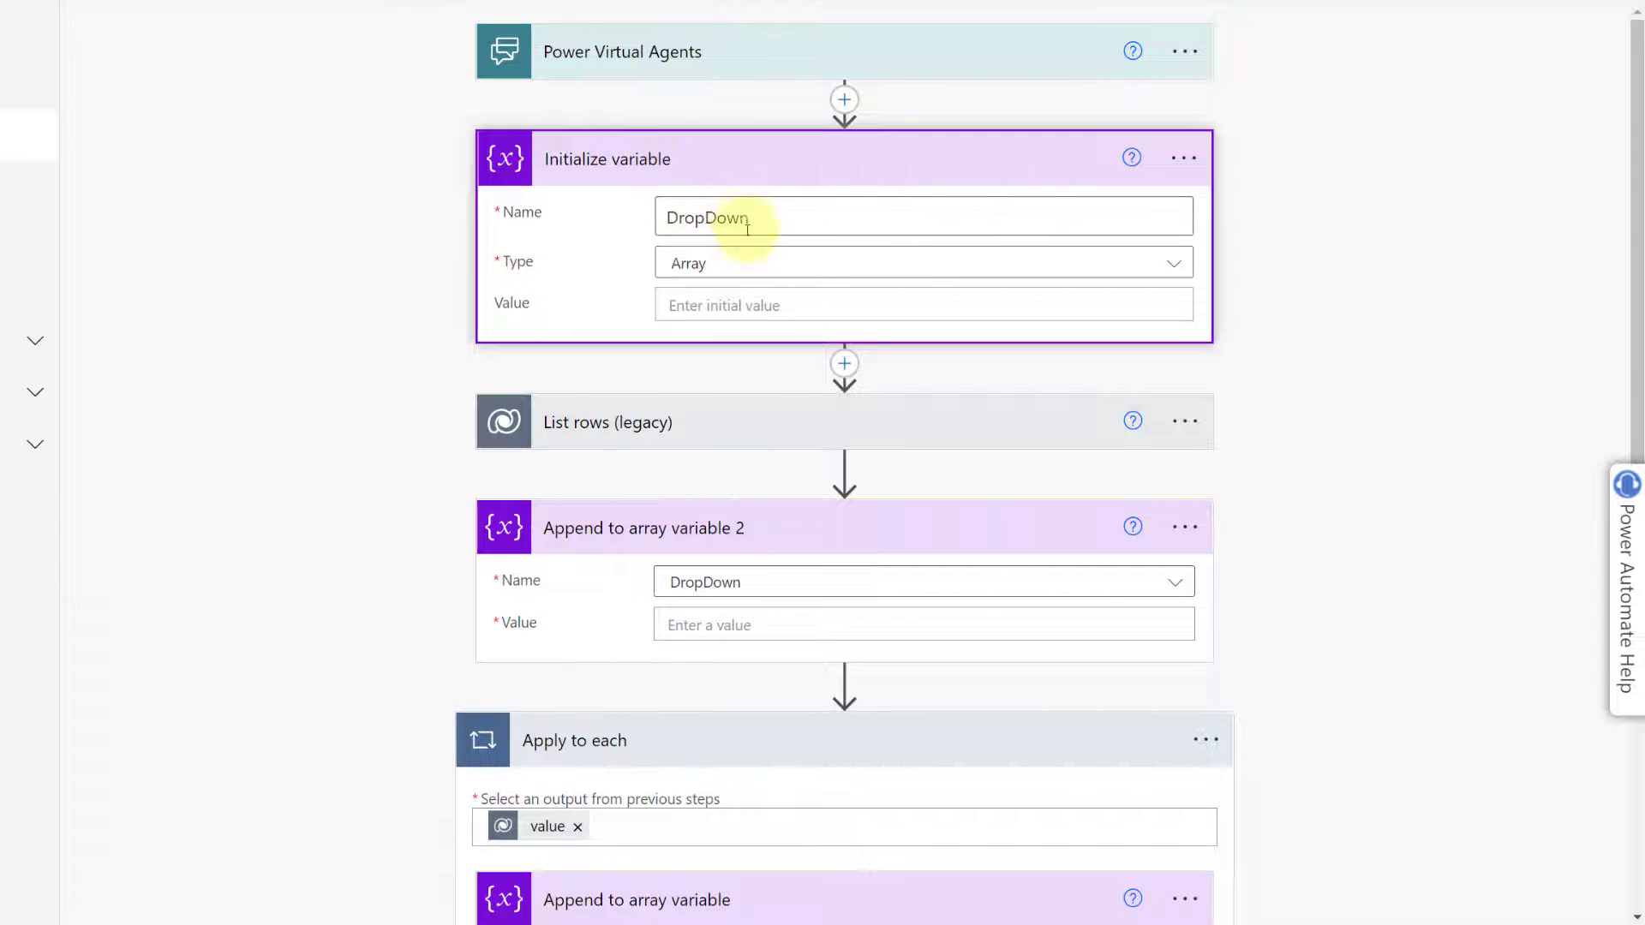
click(724, 160)
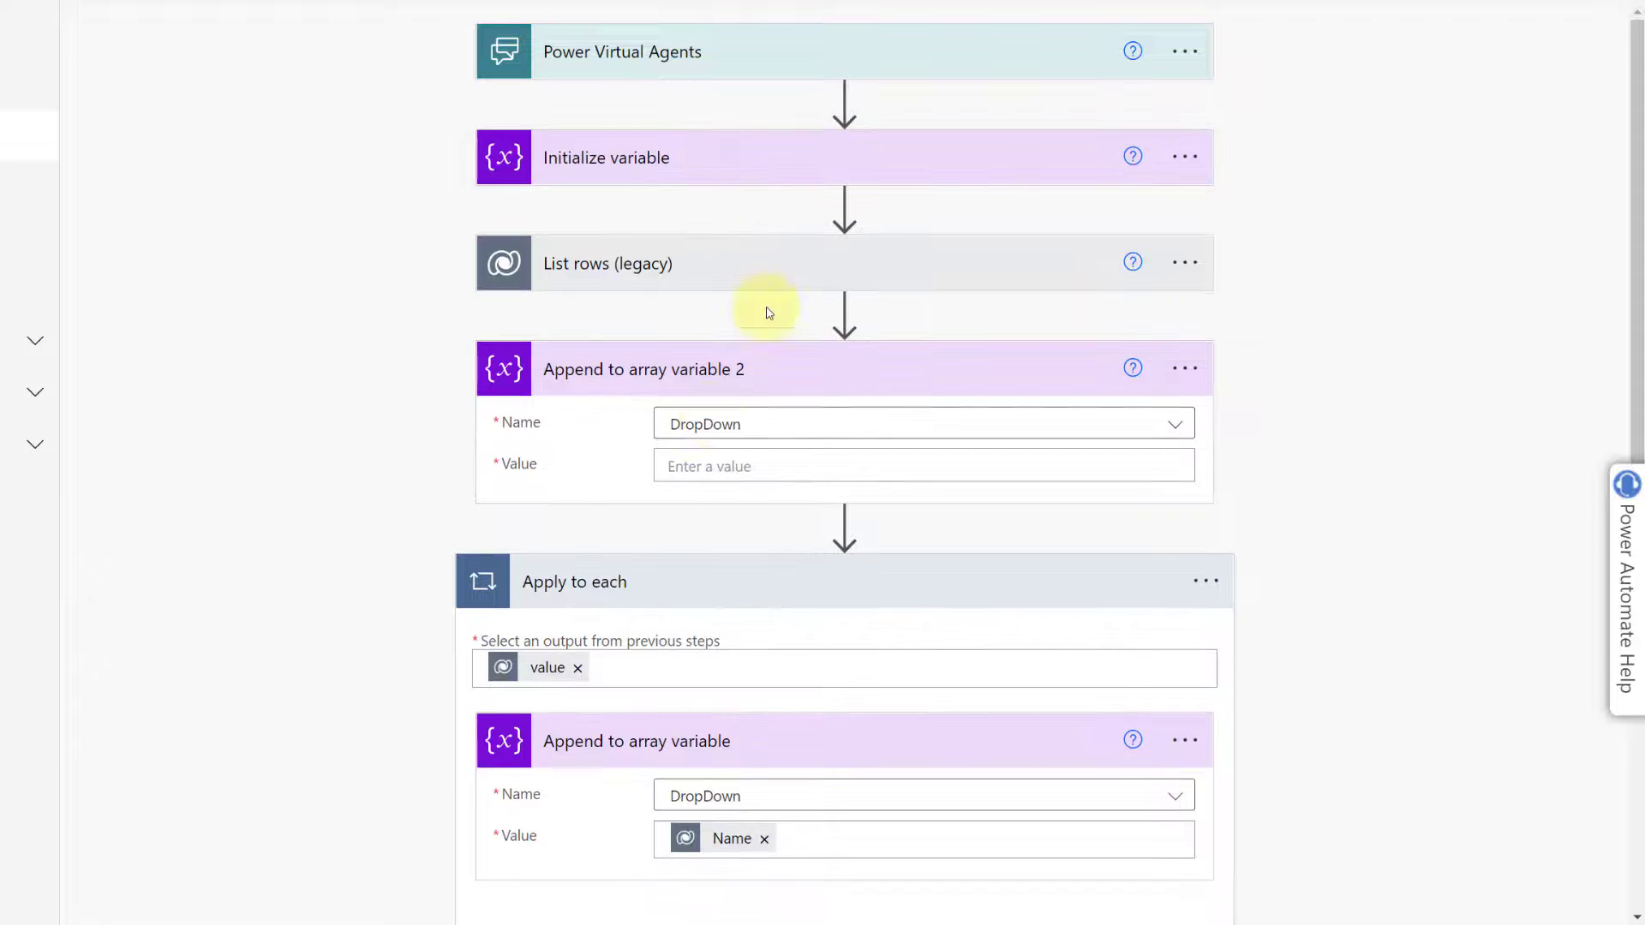
Set the new append action's value to the Name dynamic content from List rows (legacy), and expand the action to review it
click(703, 464)
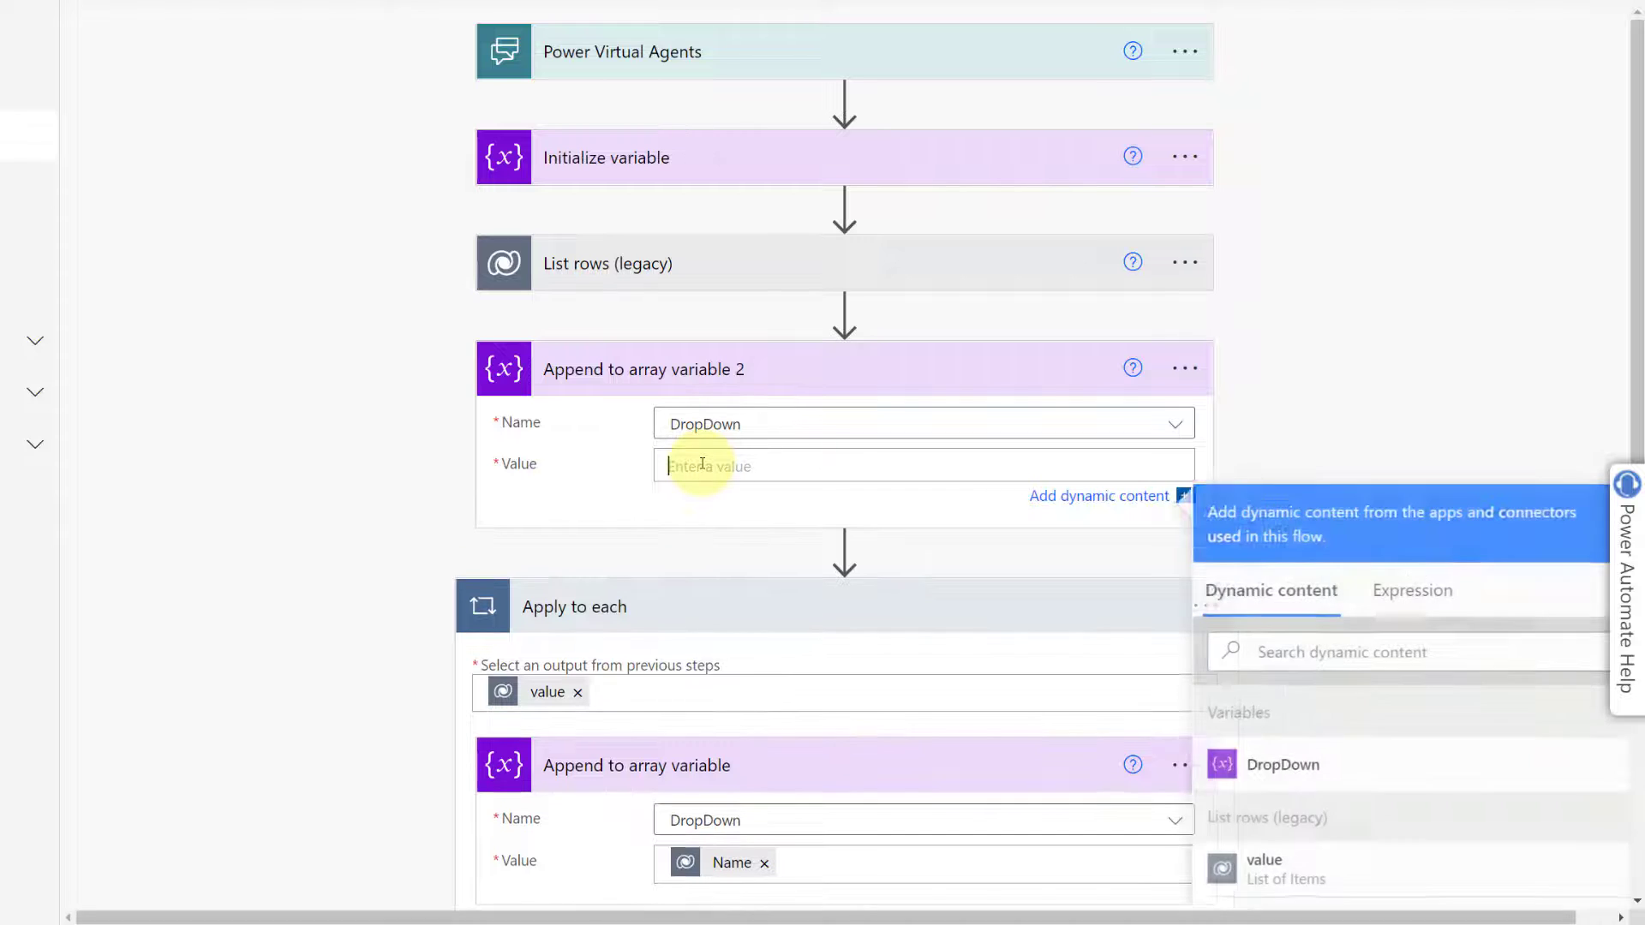
click(1317, 662)
text(name)
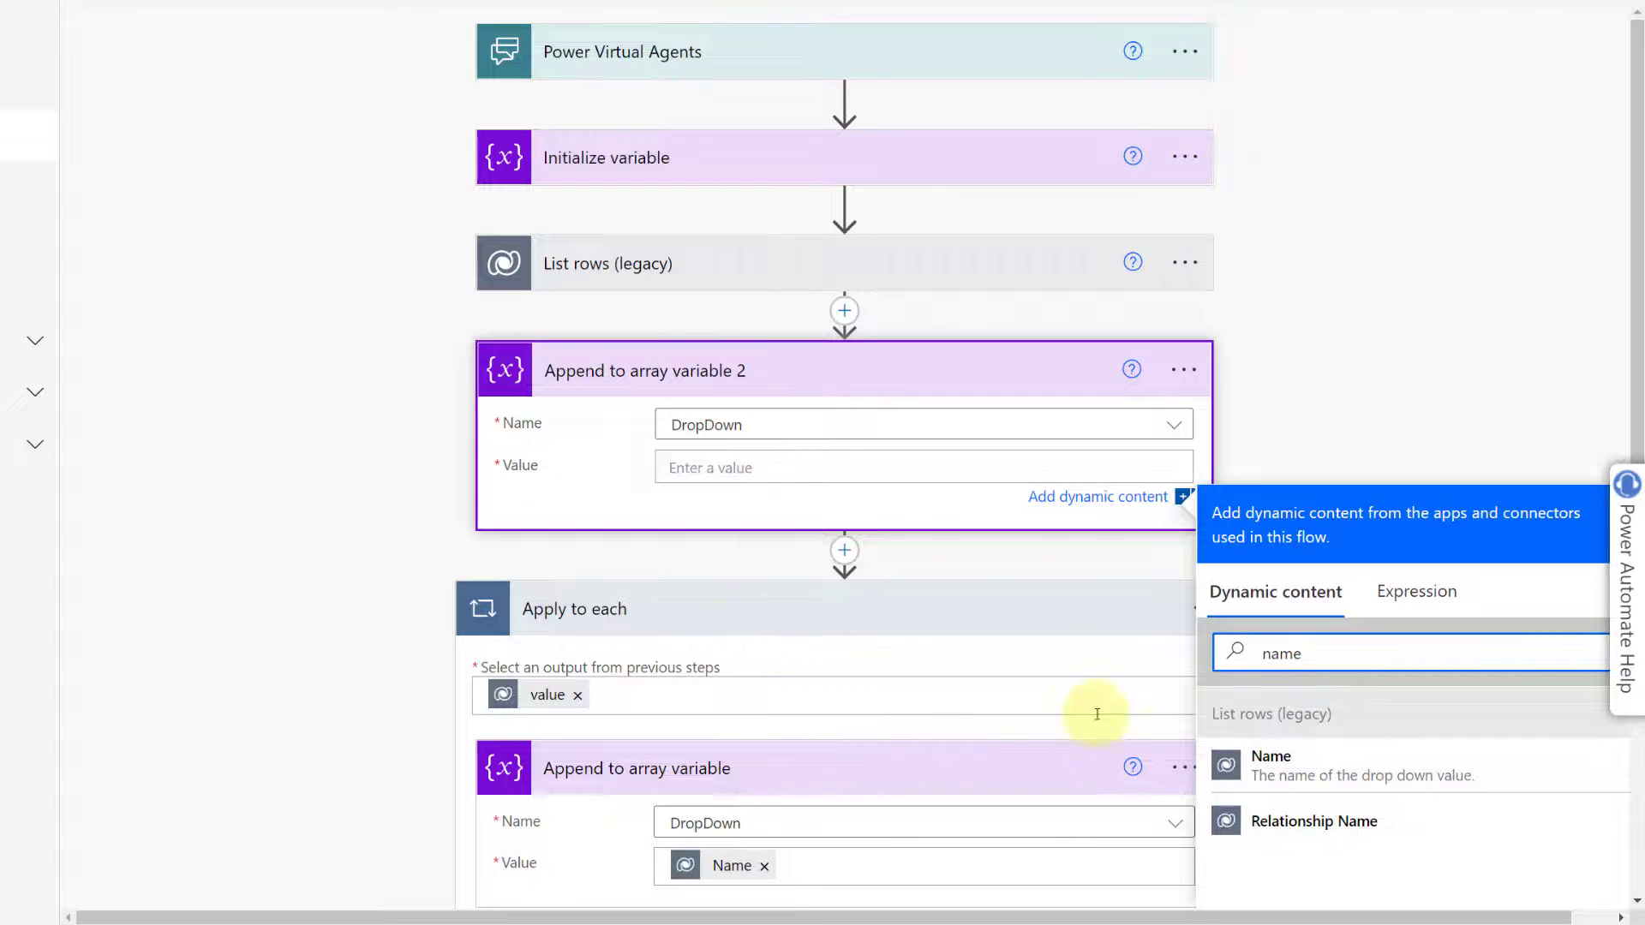
click(1270, 760)
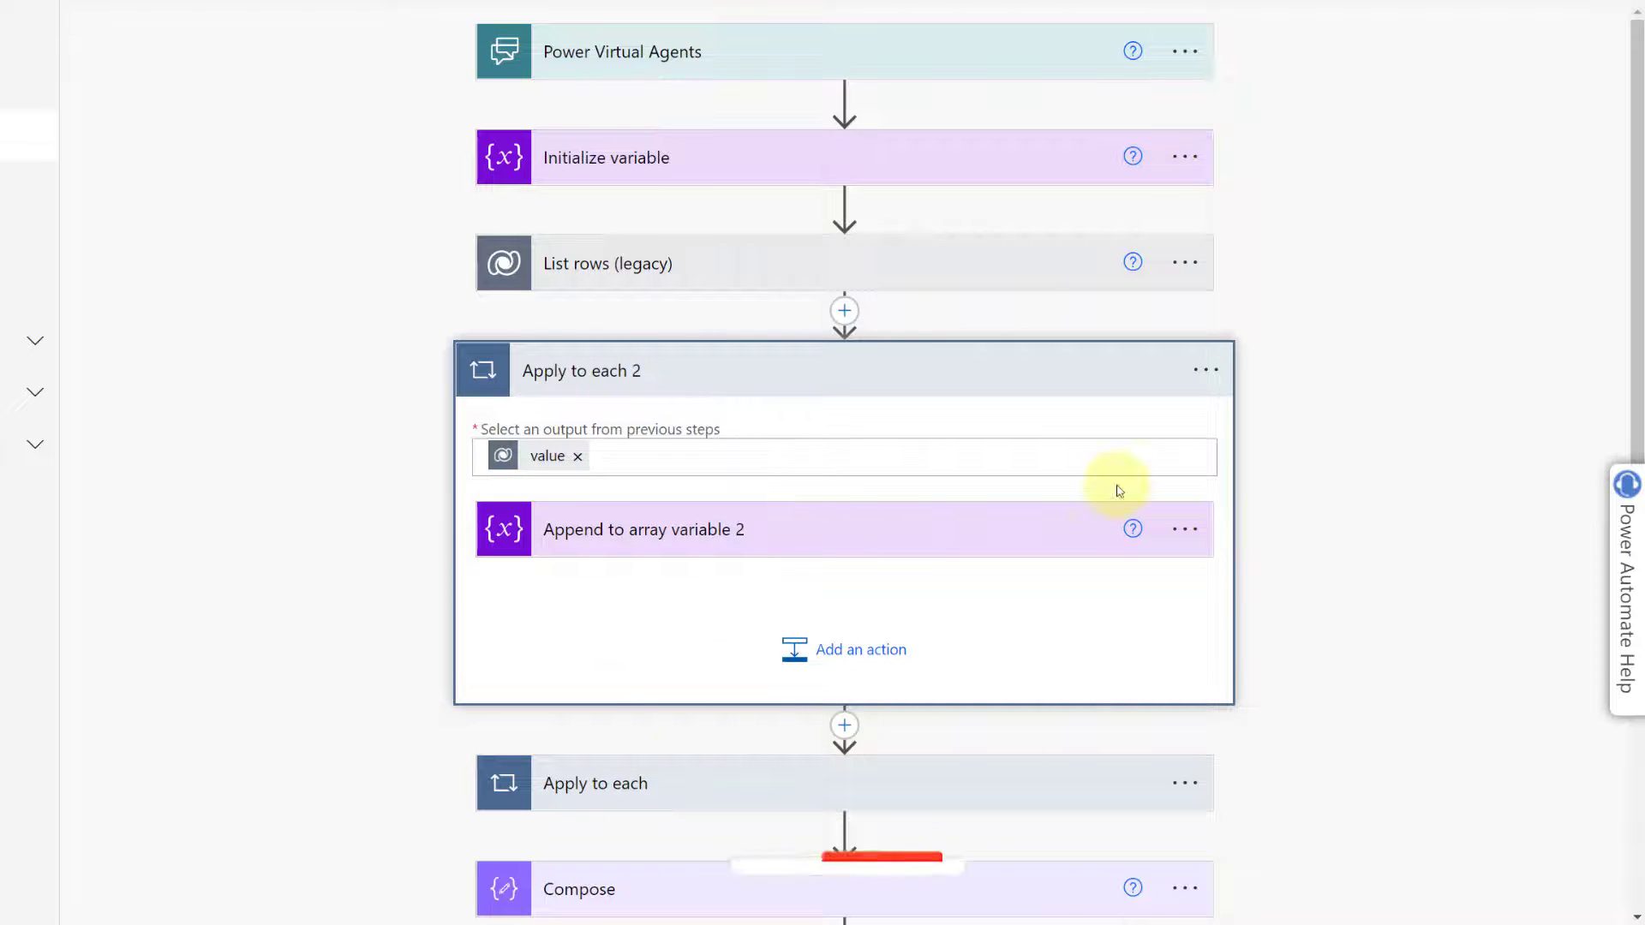
click(680, 527)
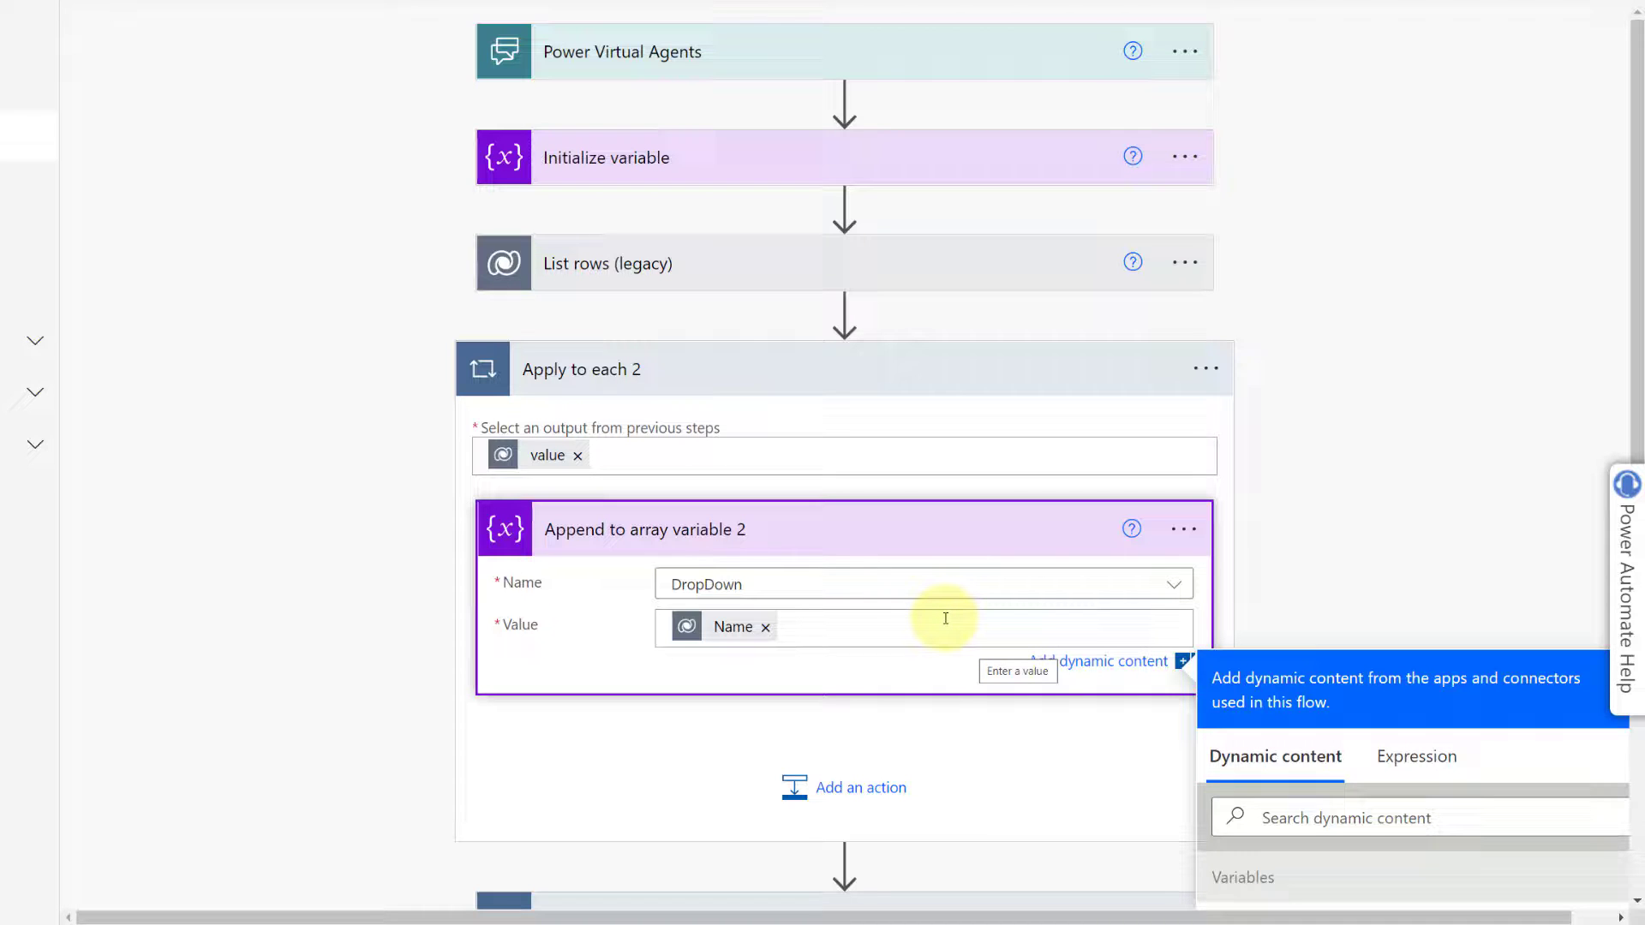
Delete the Apply to each 2 loop together with its nested append action
click(1205, 369)
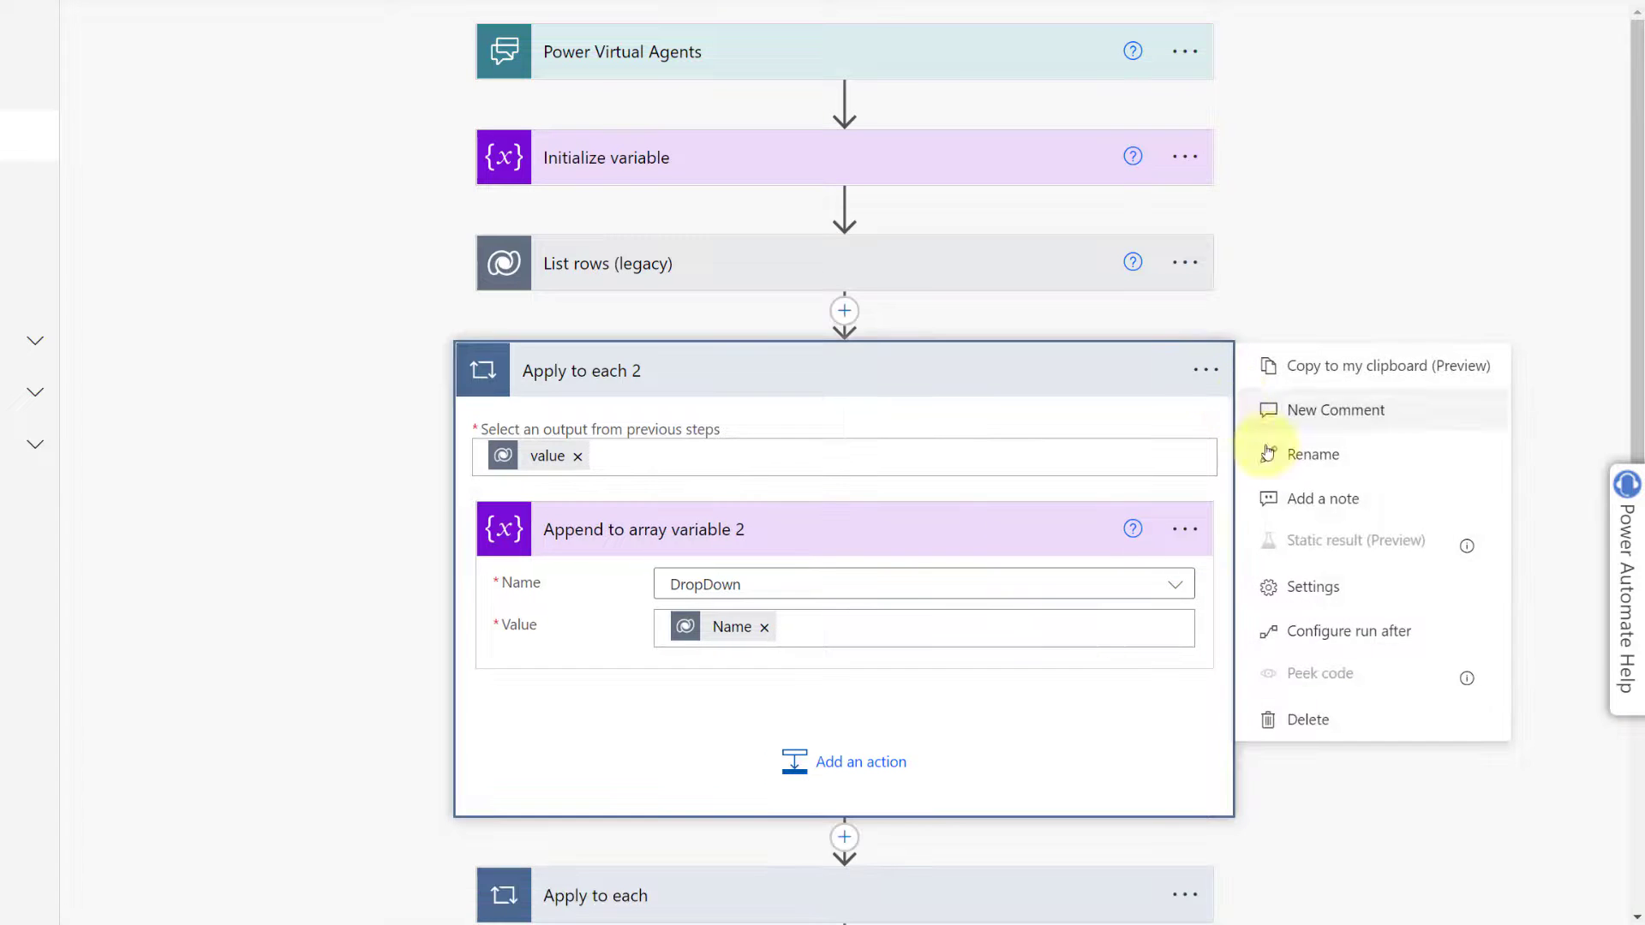
click(1294, 720)
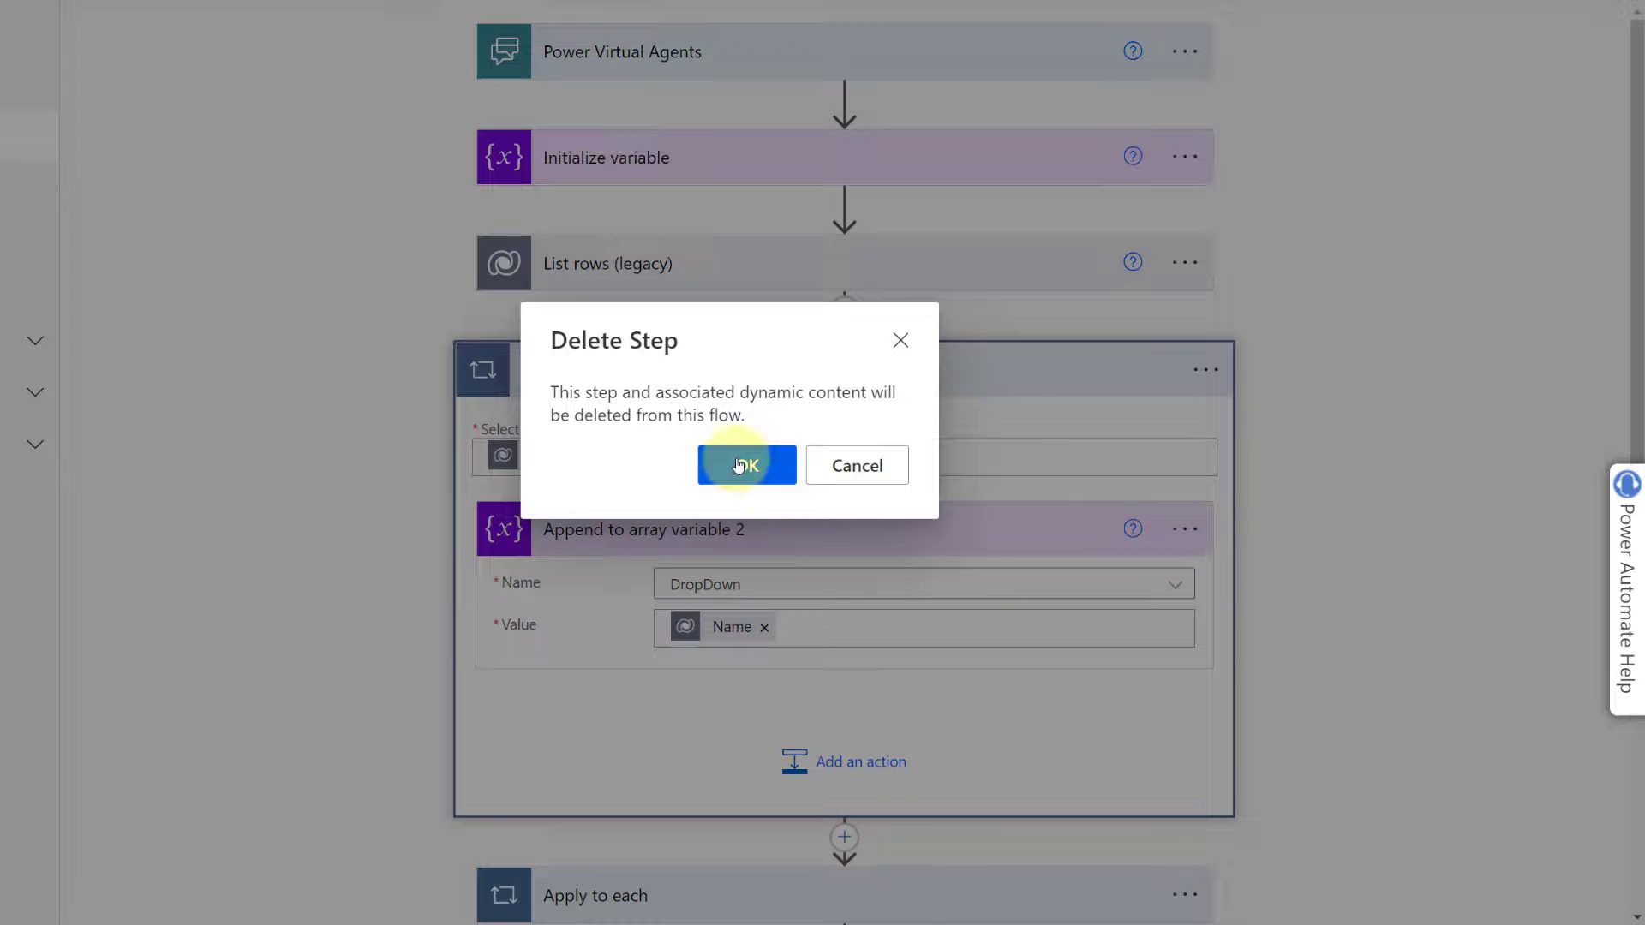
click(739, 465)
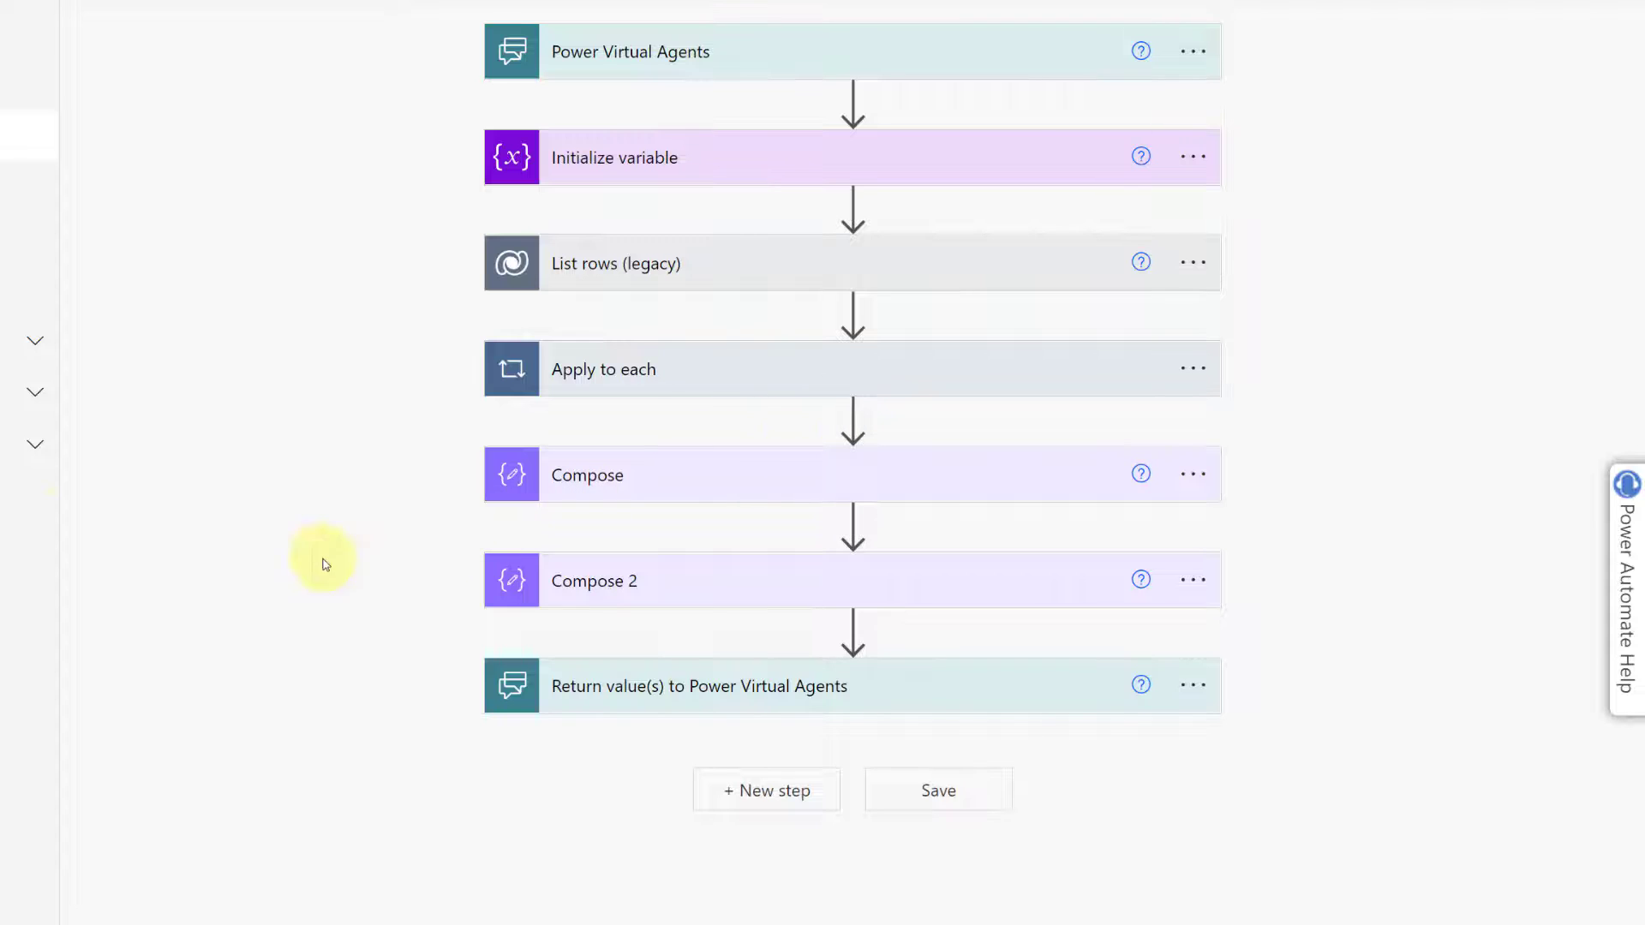
click(694, 485)
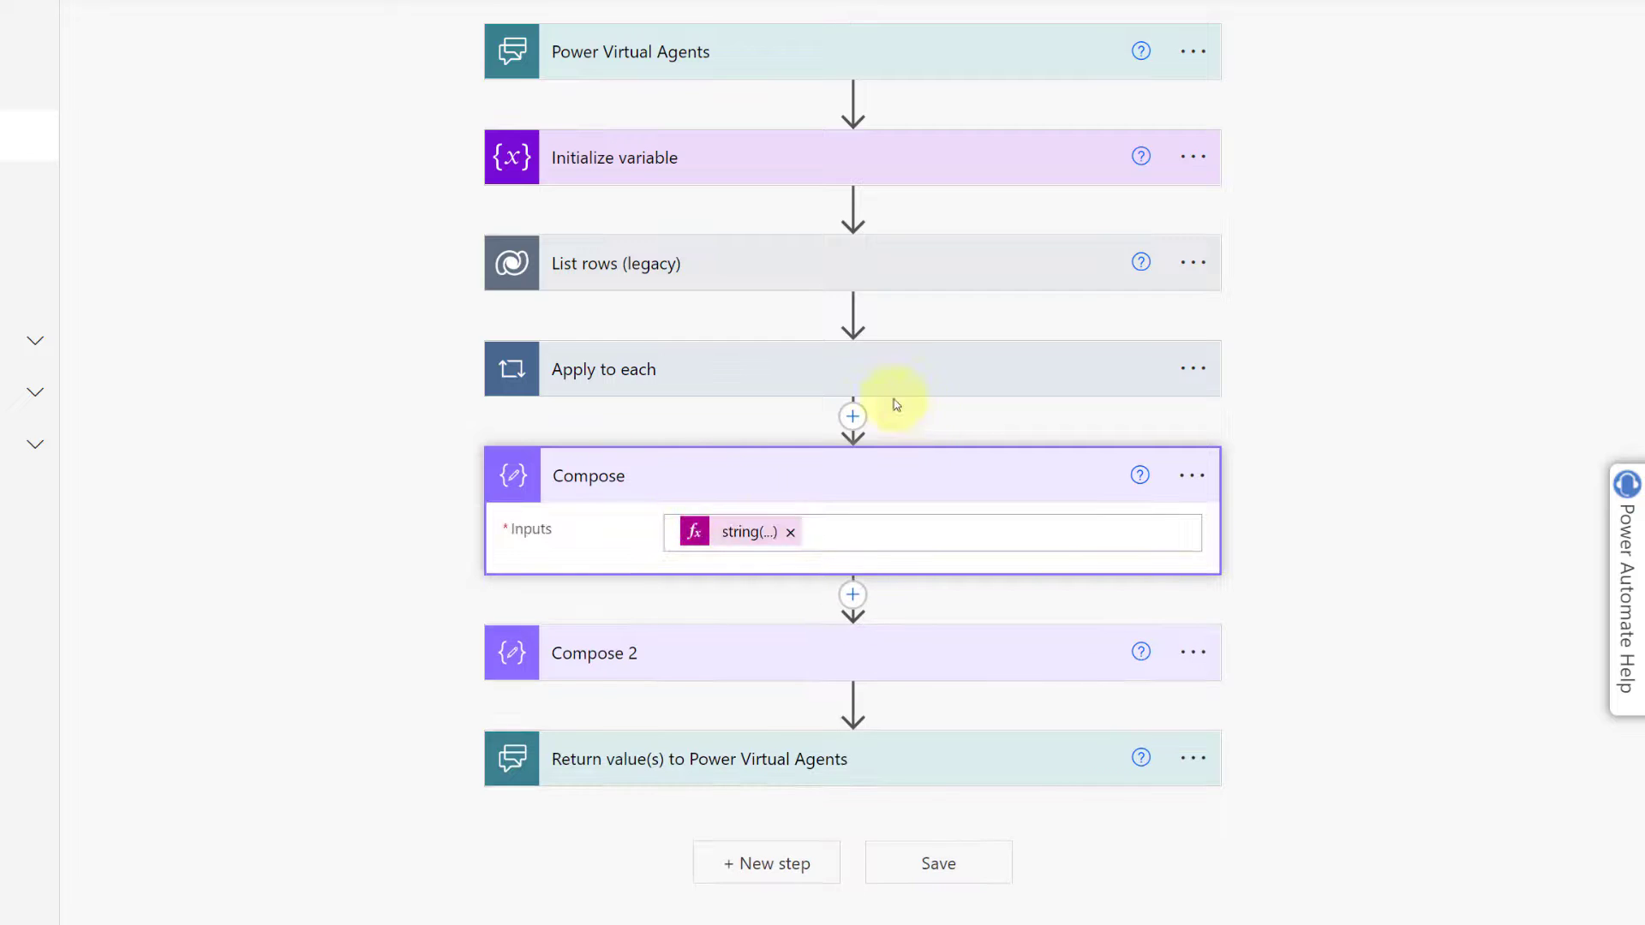
click(853, 418)
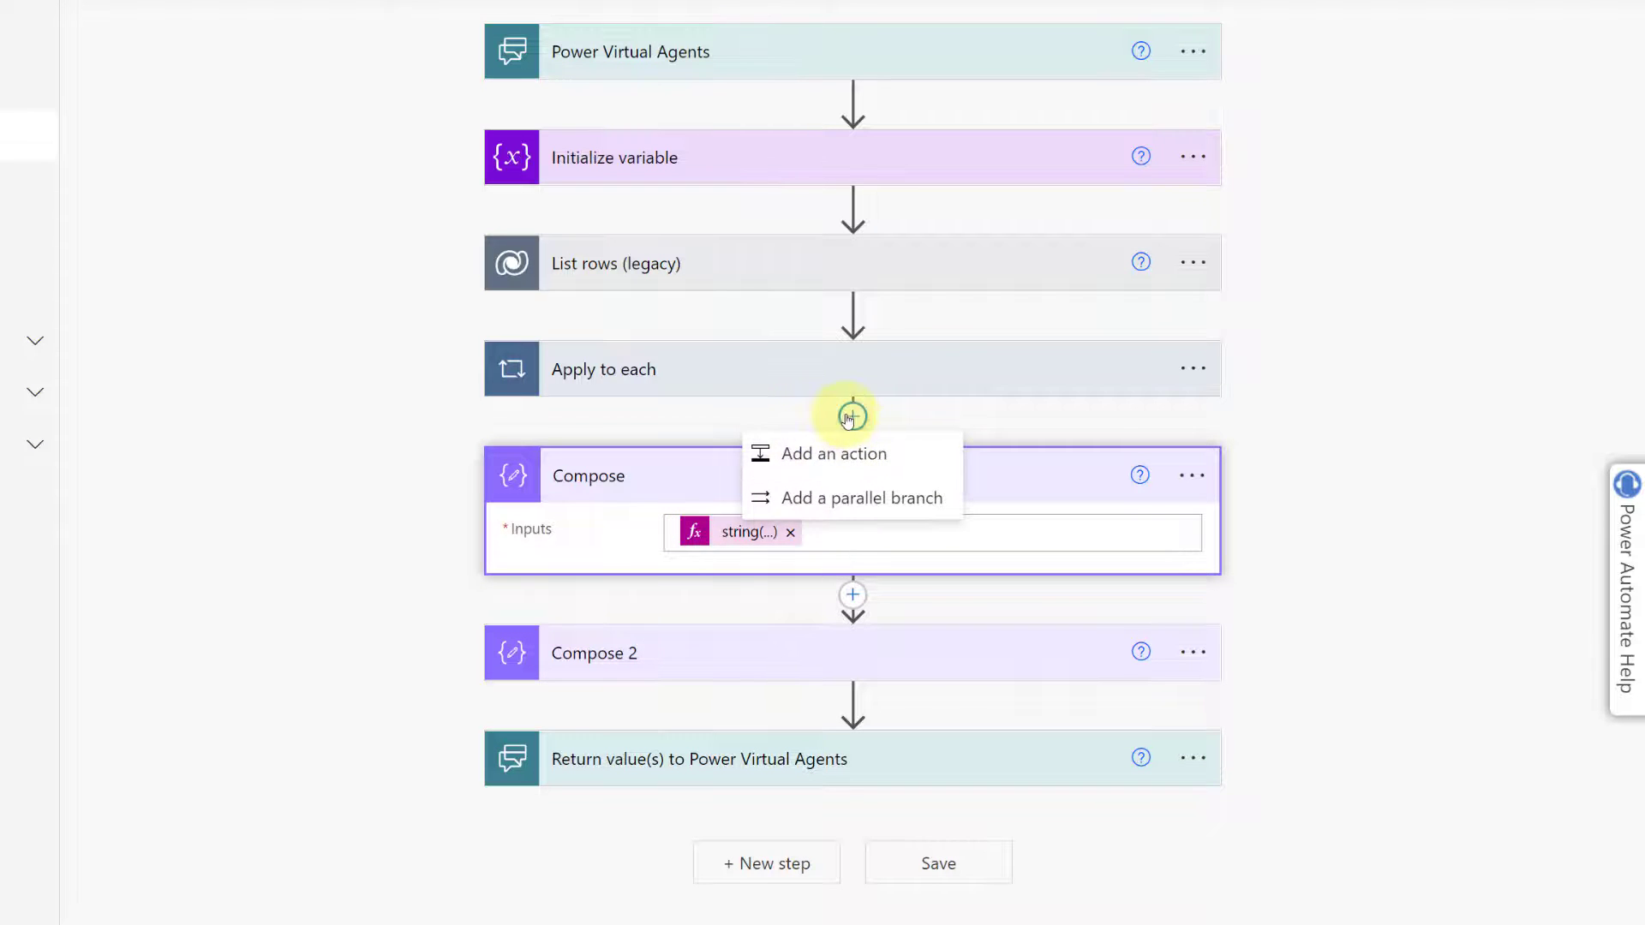
click(852, 416)
text(compose)
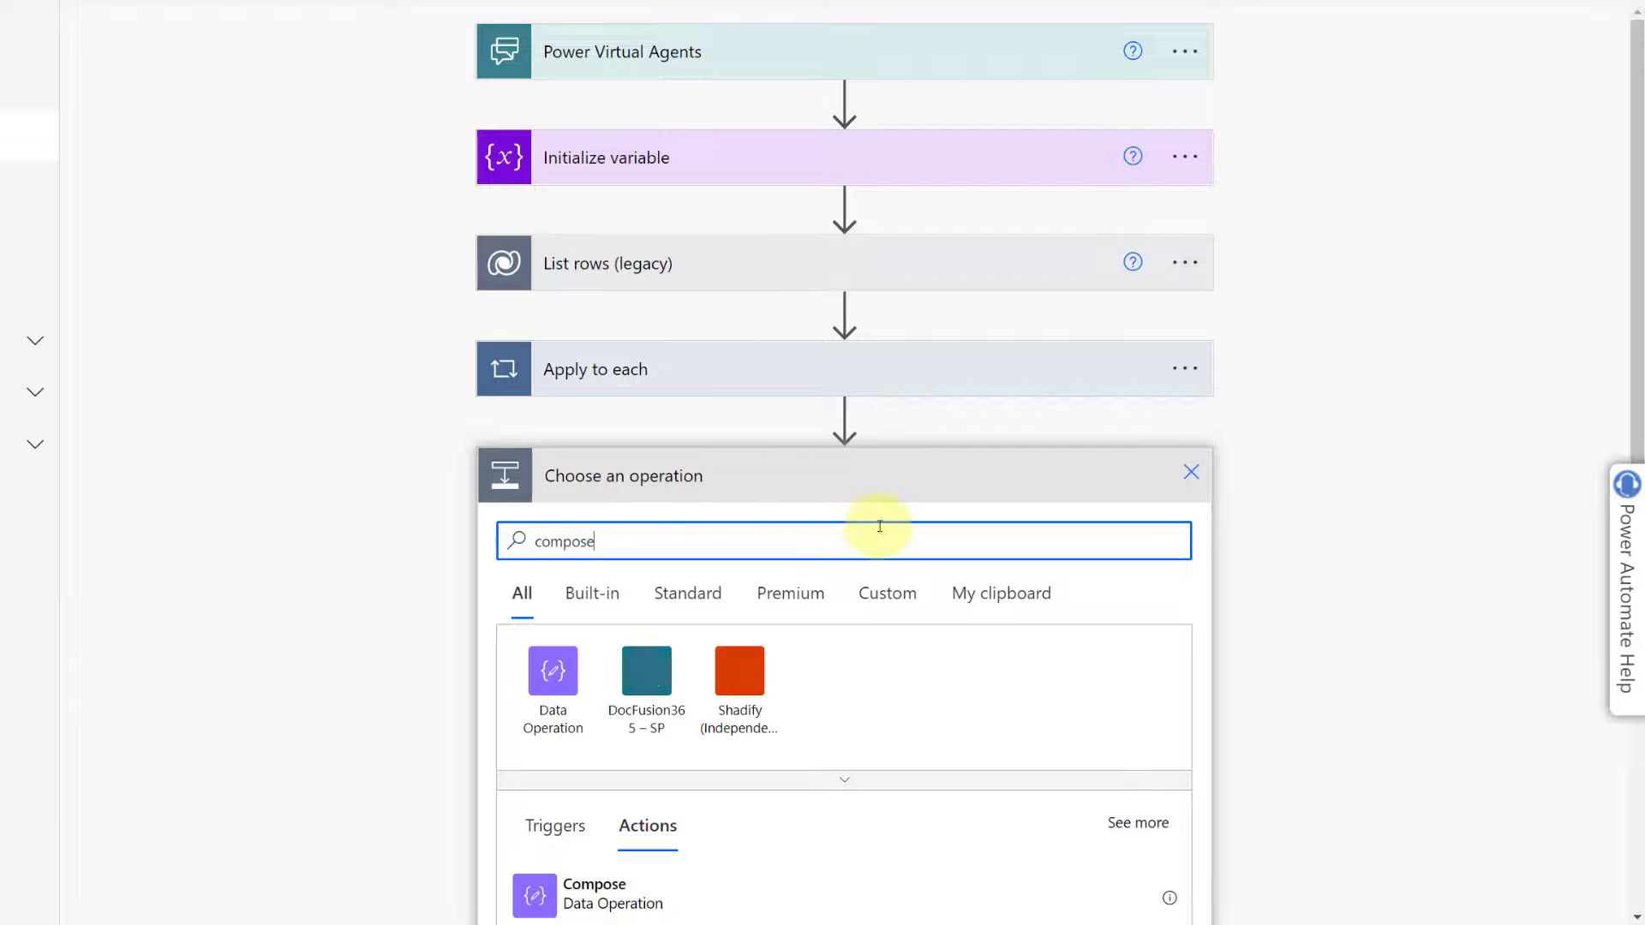
scroll(551, 891, down, 1)
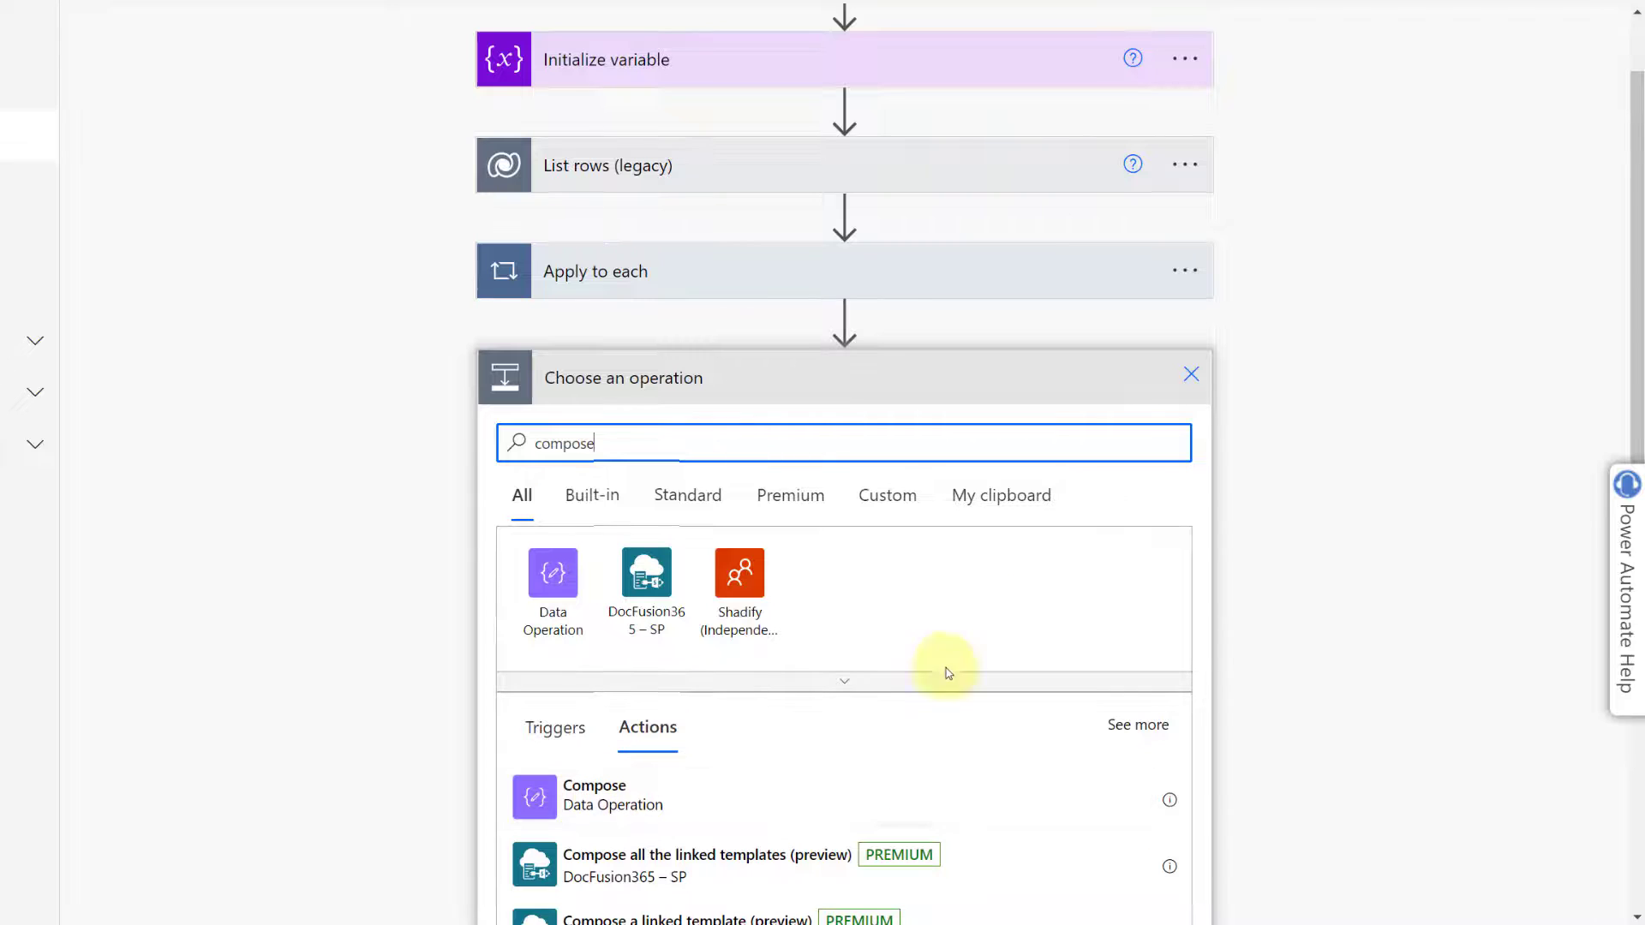
click(1191, 380)
Review the Compose action's string expression, and expand the Apply to each loop with its Append to array variable action
click(774, 467)
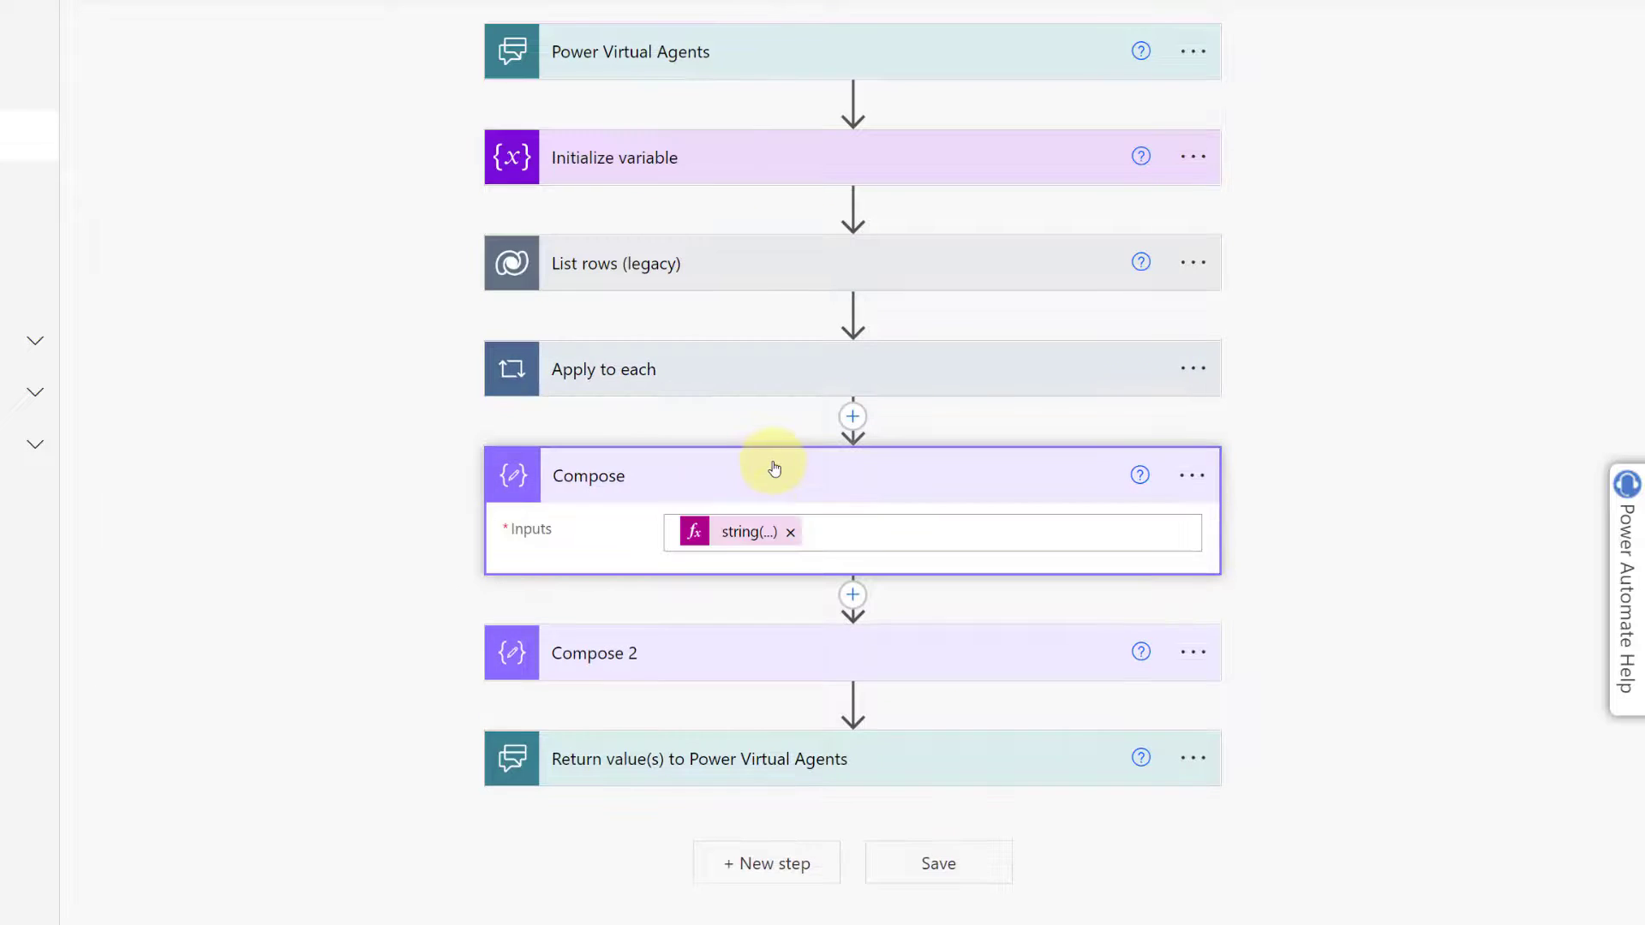
click(860, 532)
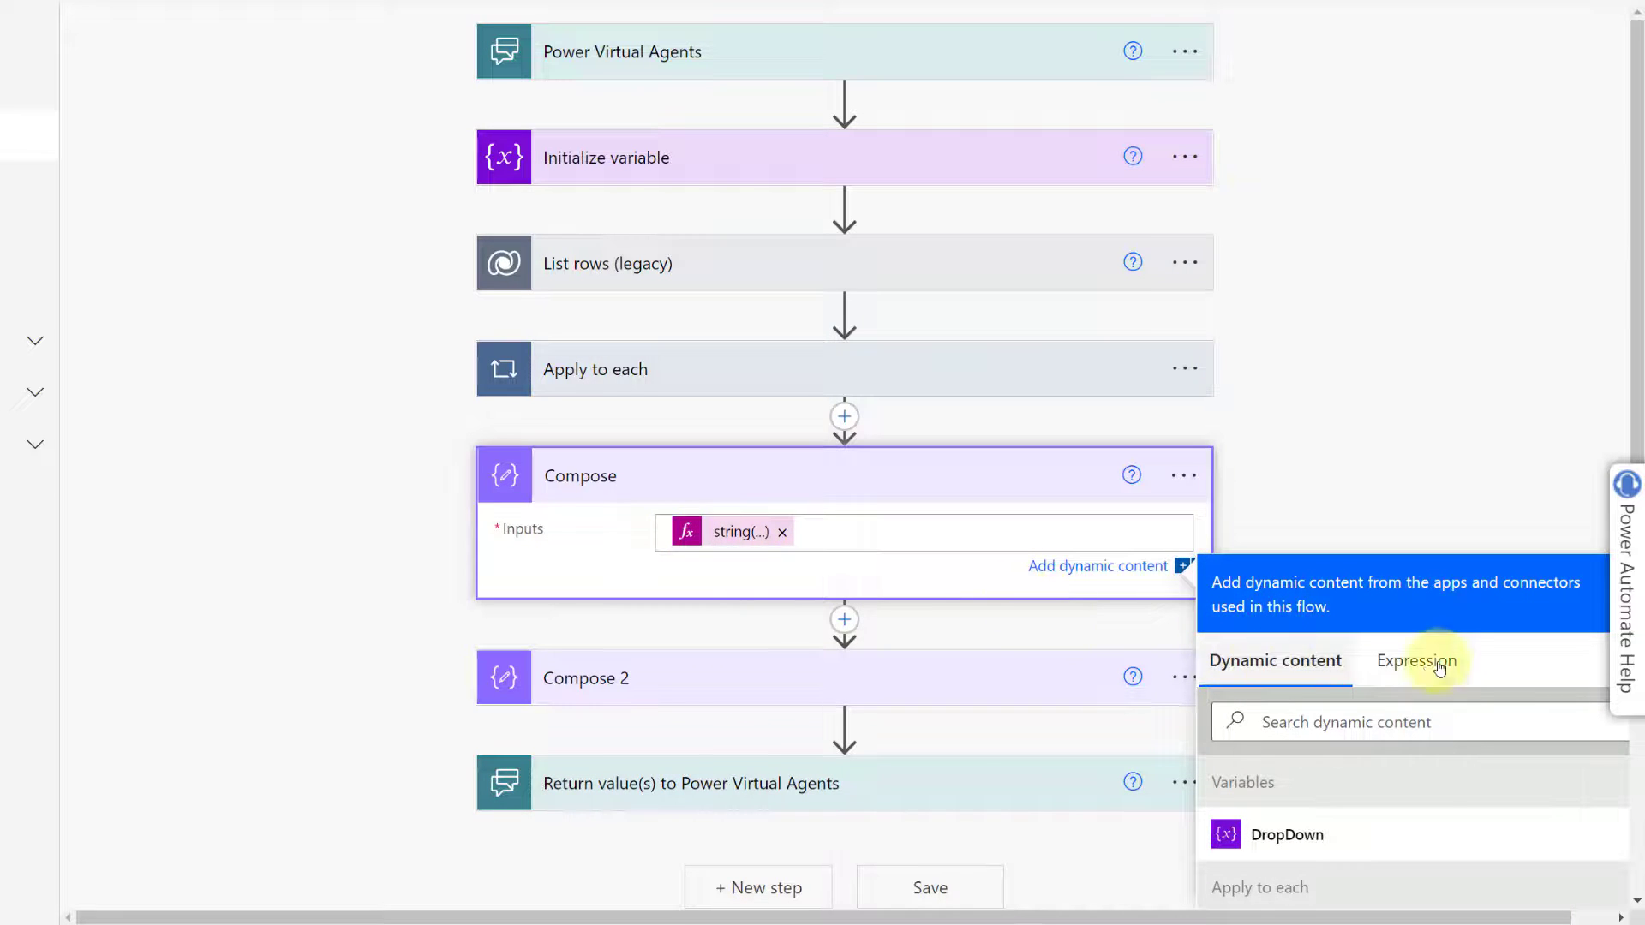
click(1409, 669)
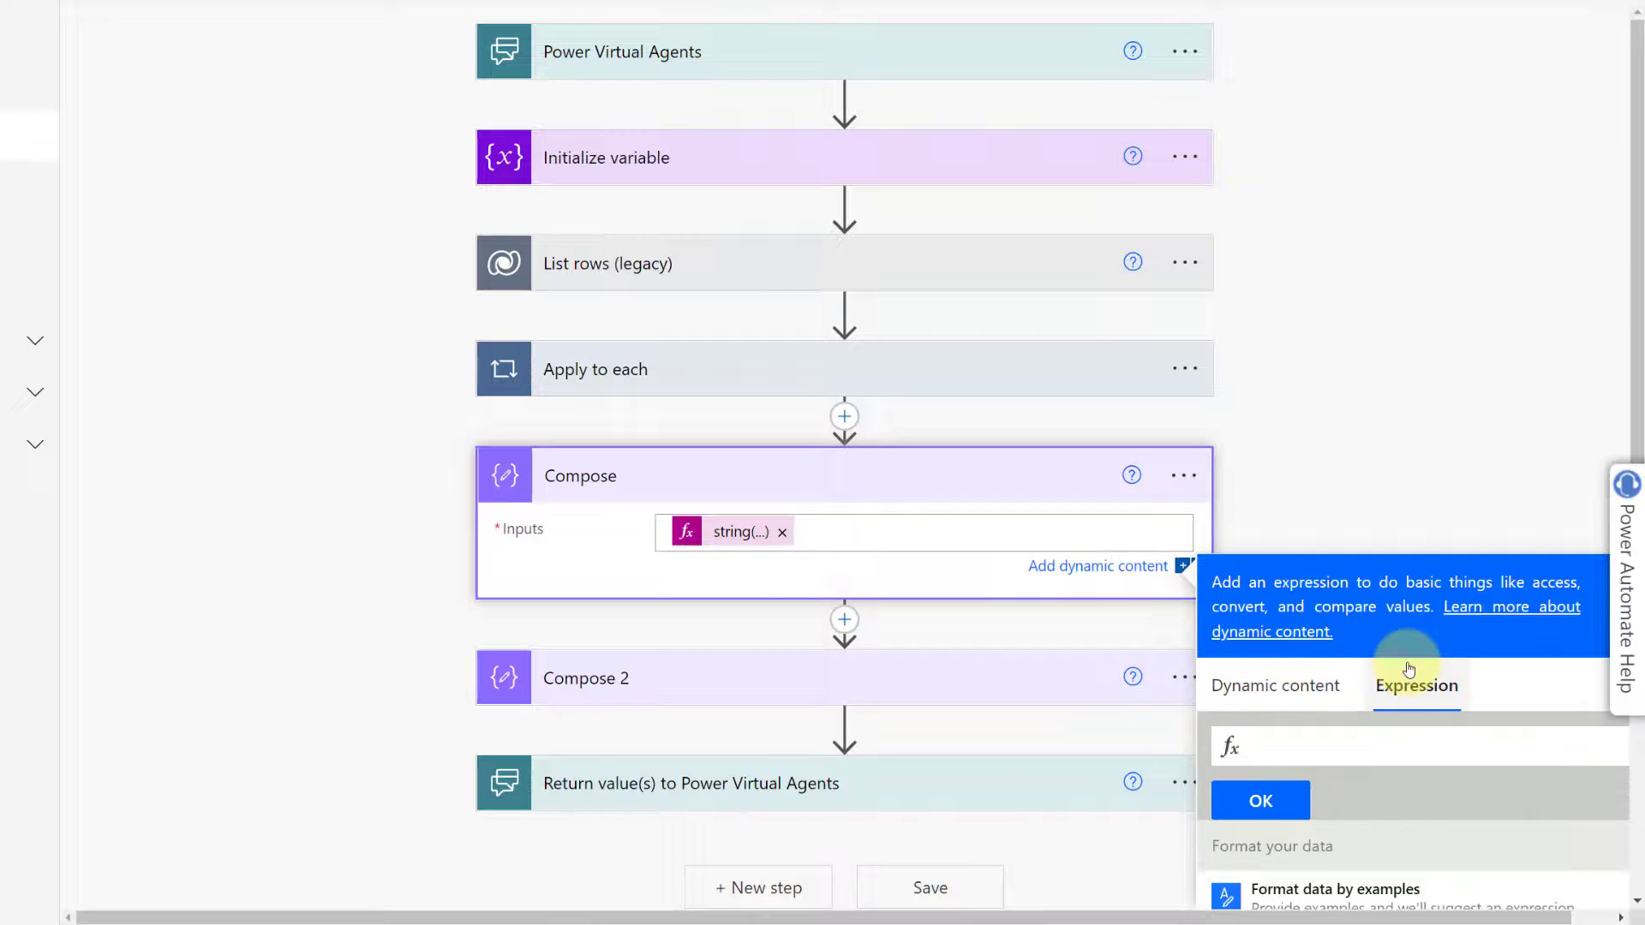
click(721, 537)
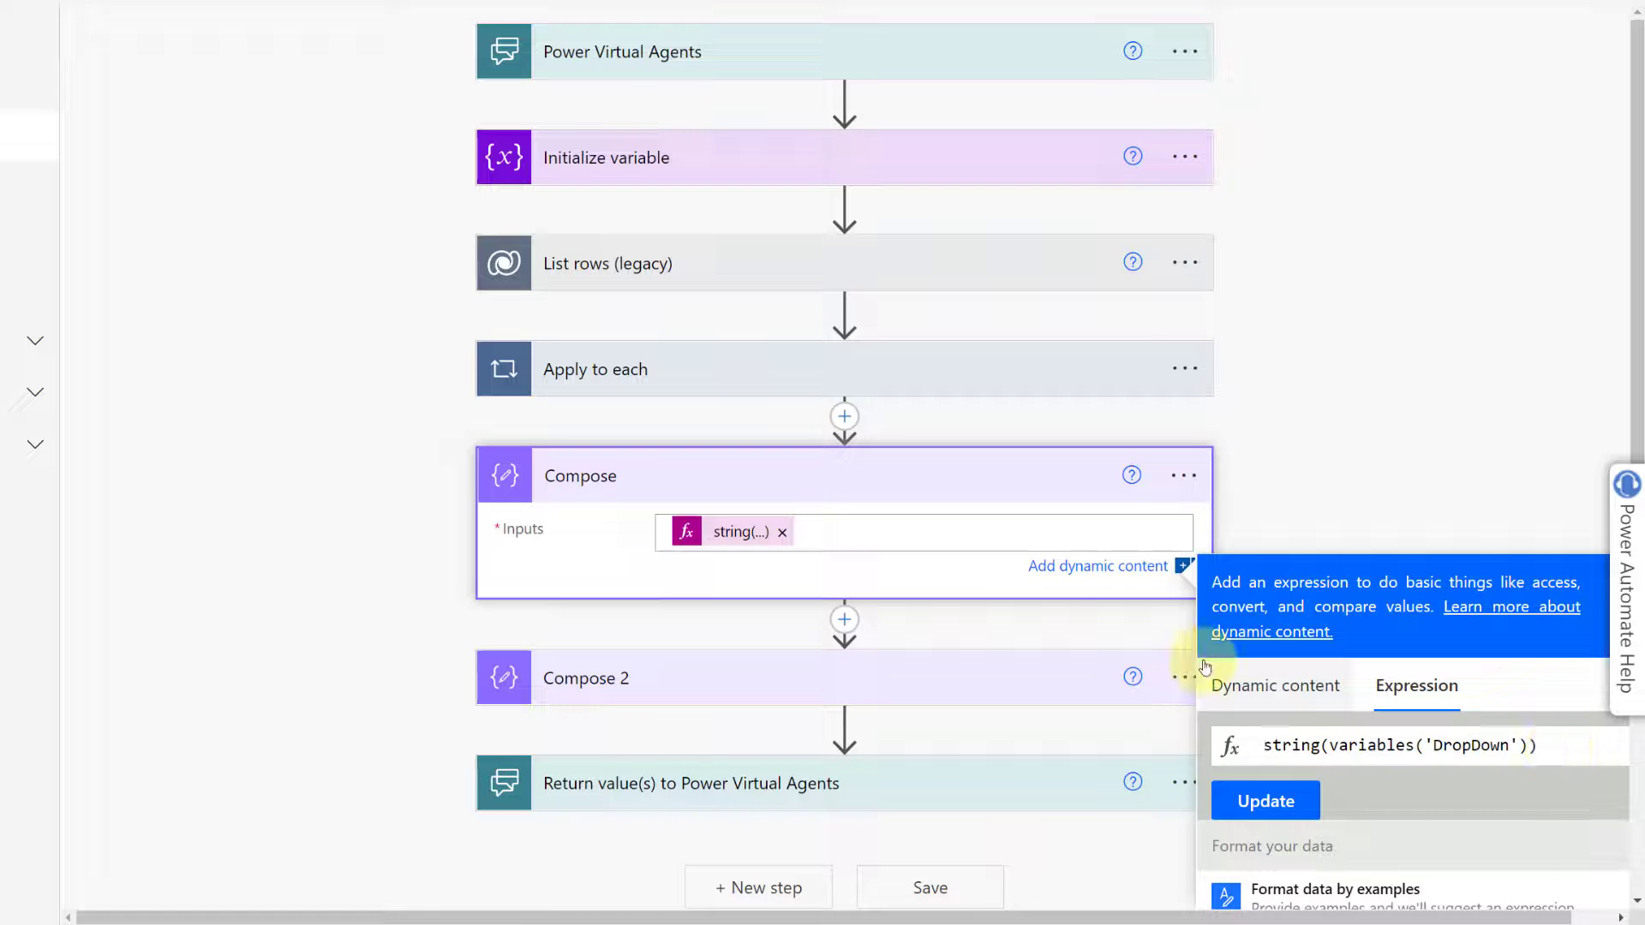
click(649, 375)
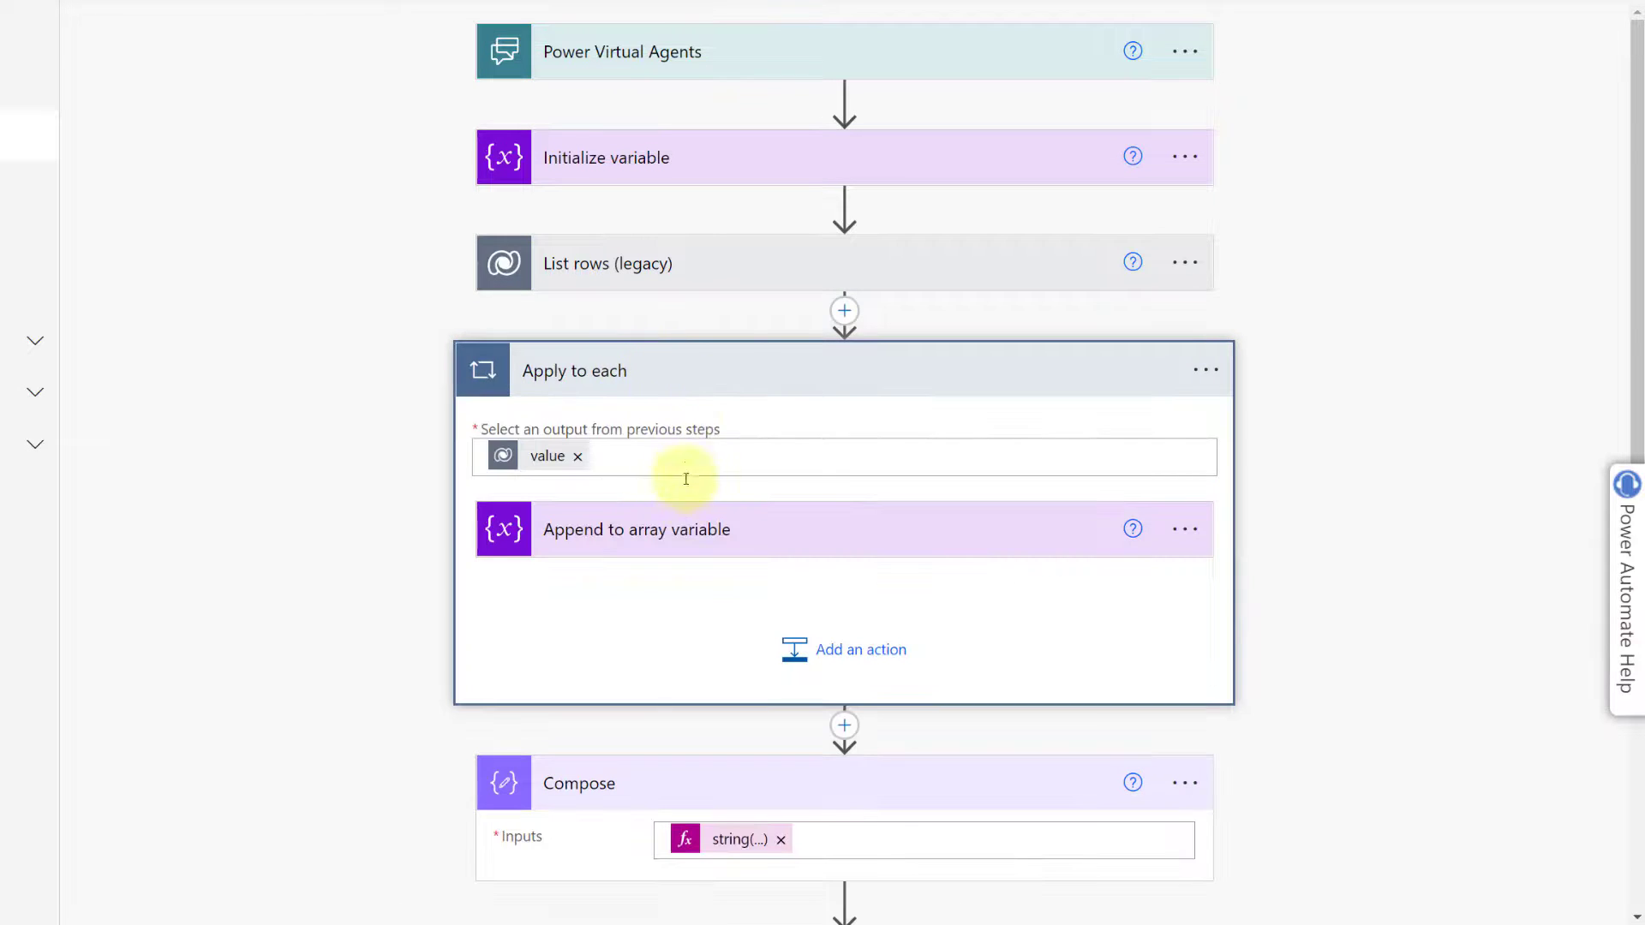
click(682, 530)
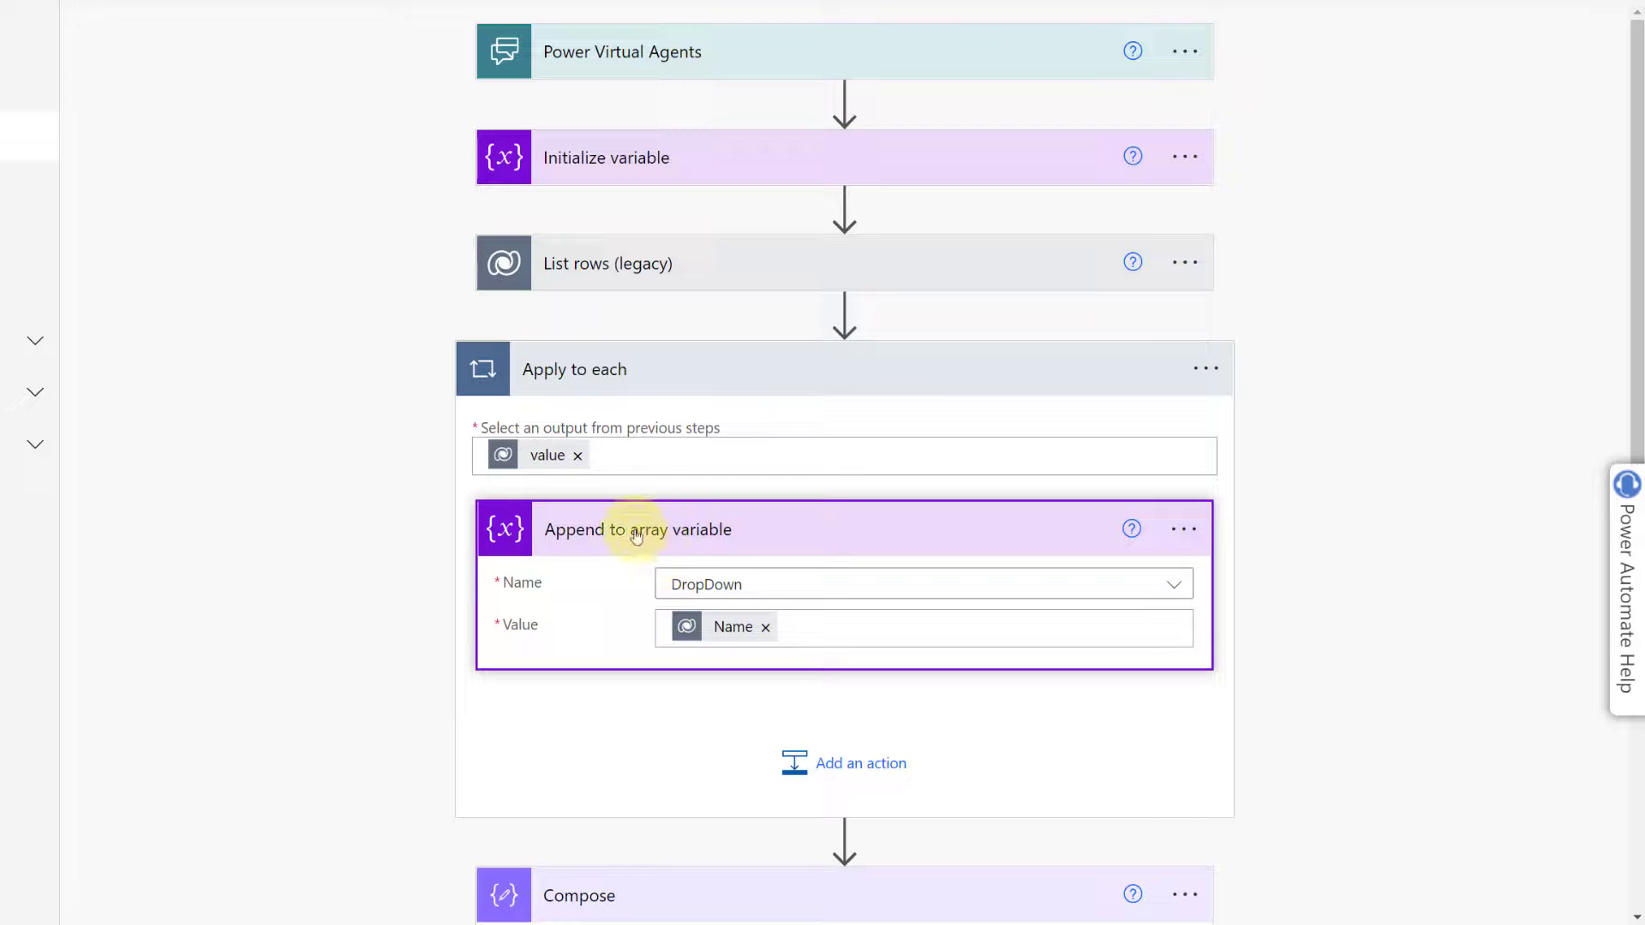
Cut the Compose action's input expression, clear the input, and insert string(variables('DropDown')) as its expression again
scroll(856, 522, down, 3)
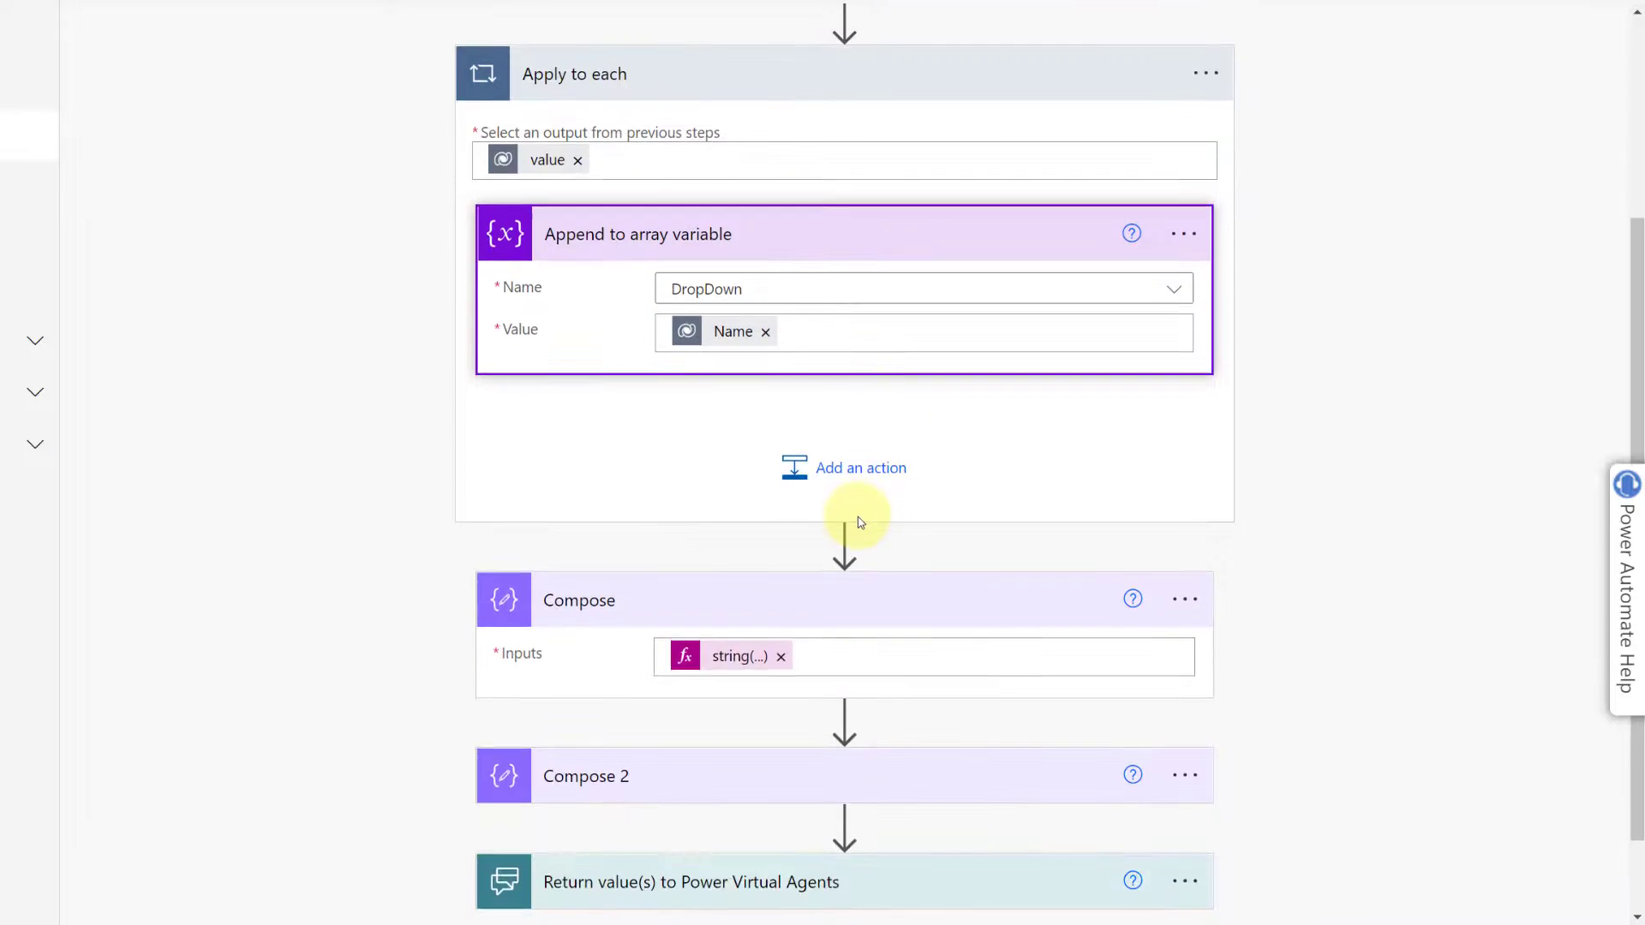
scroll(860, 519, down, 1)
click(708, 561)
scroll(1362, 527, down, 1)
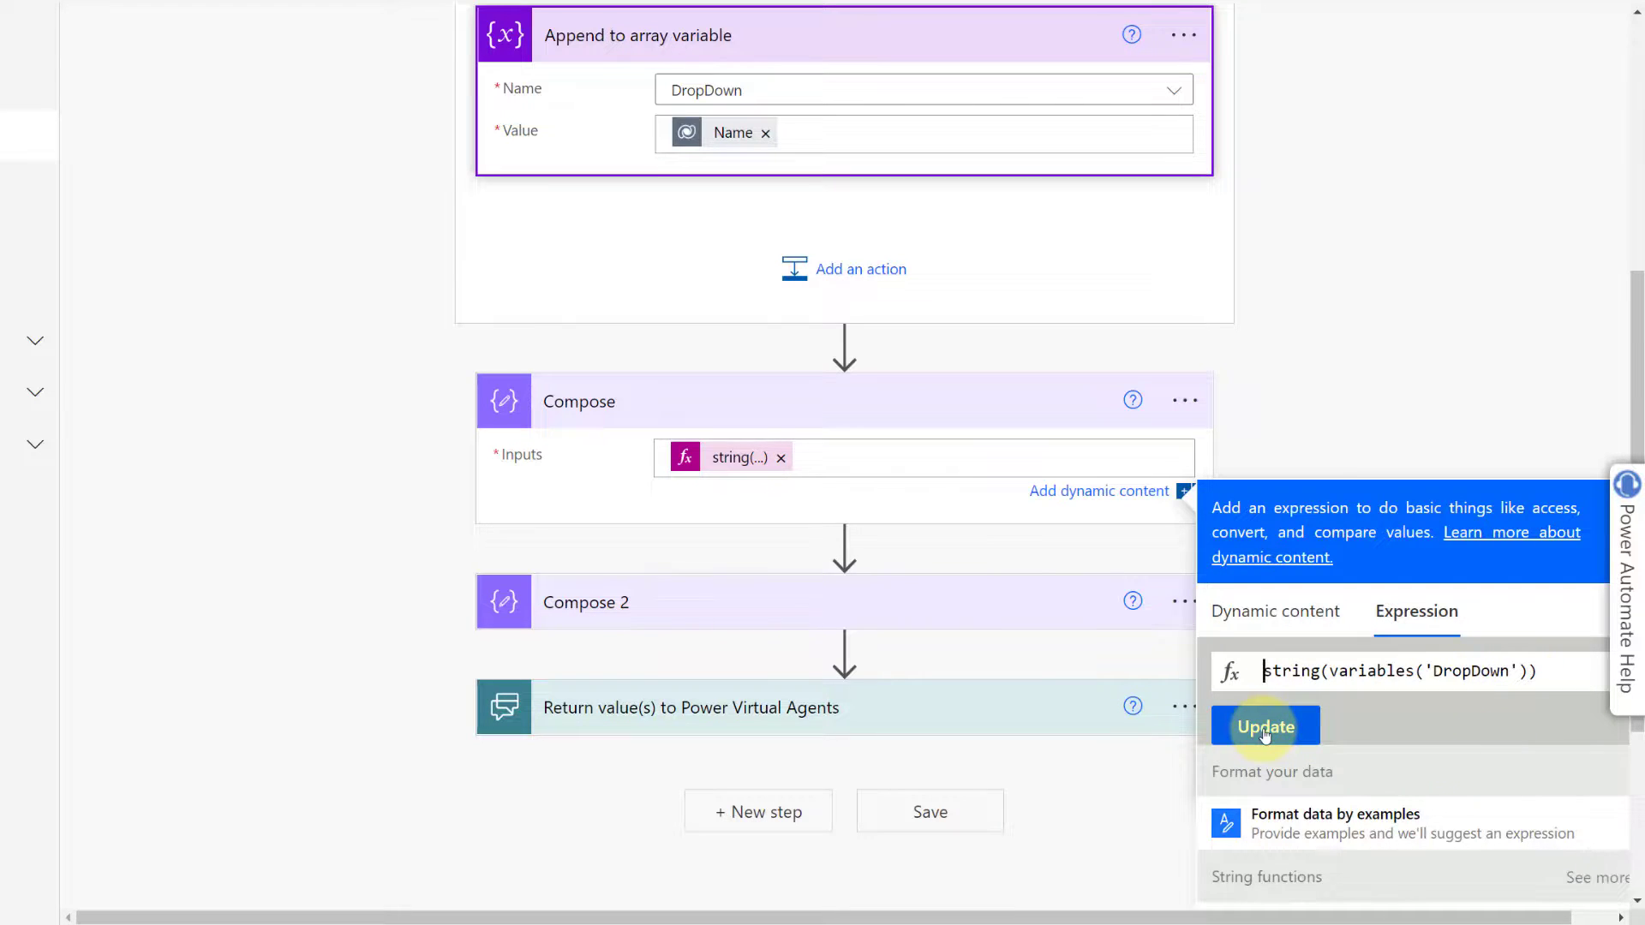
drag(1547, 671, 1241, 665)
key(ctrl+x)
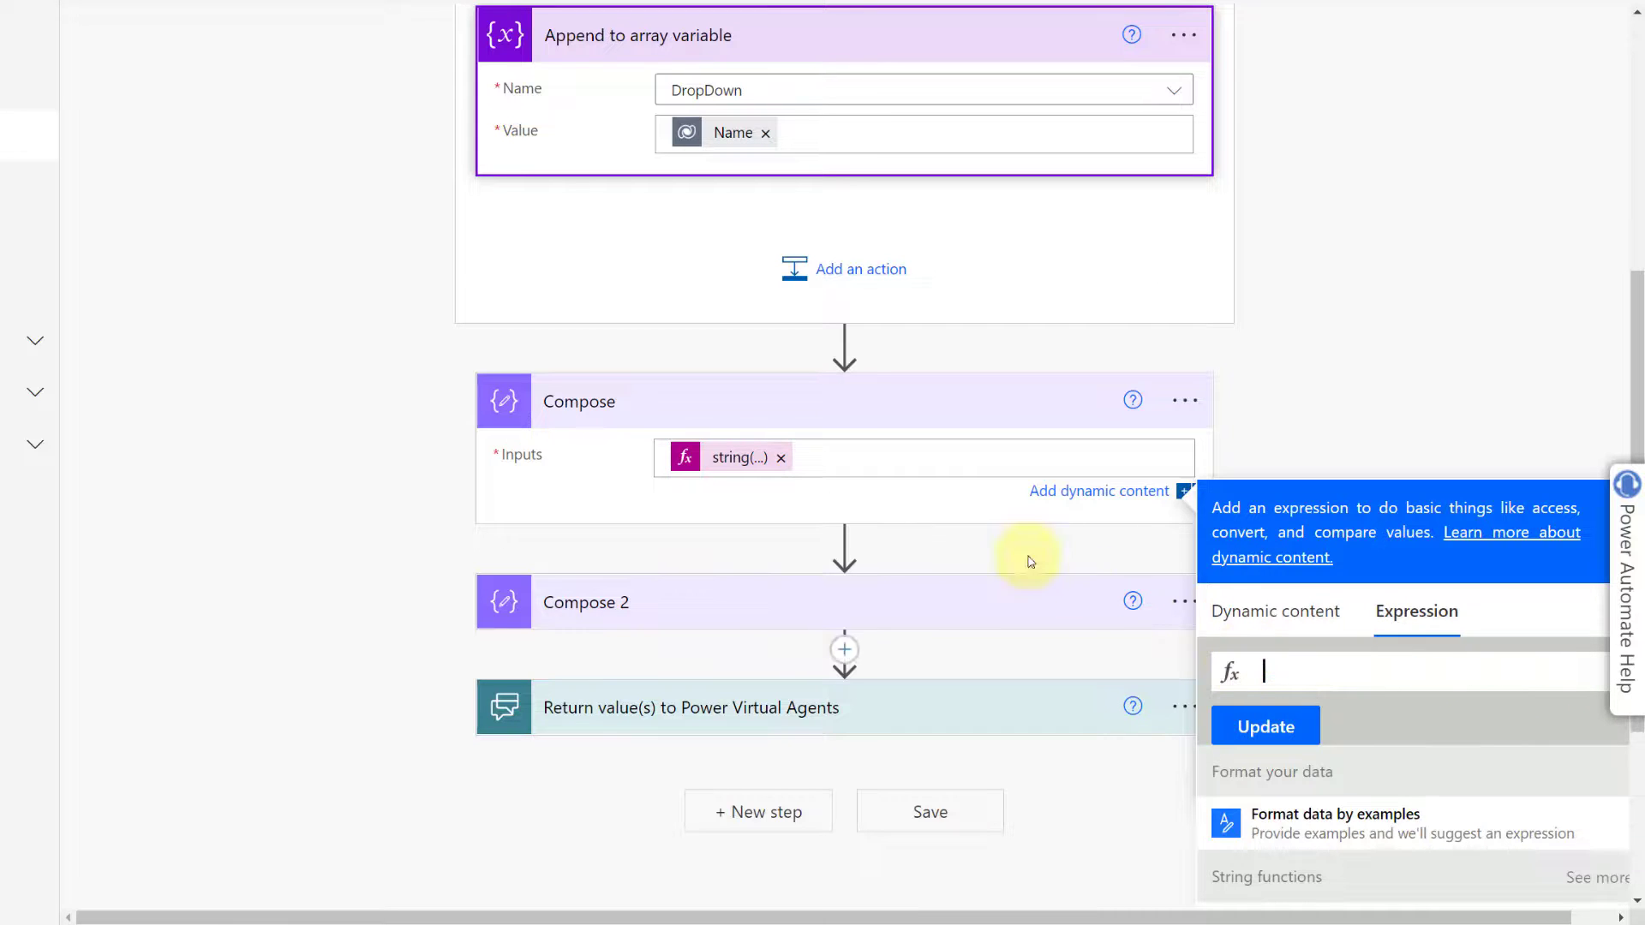
click(781, 457)
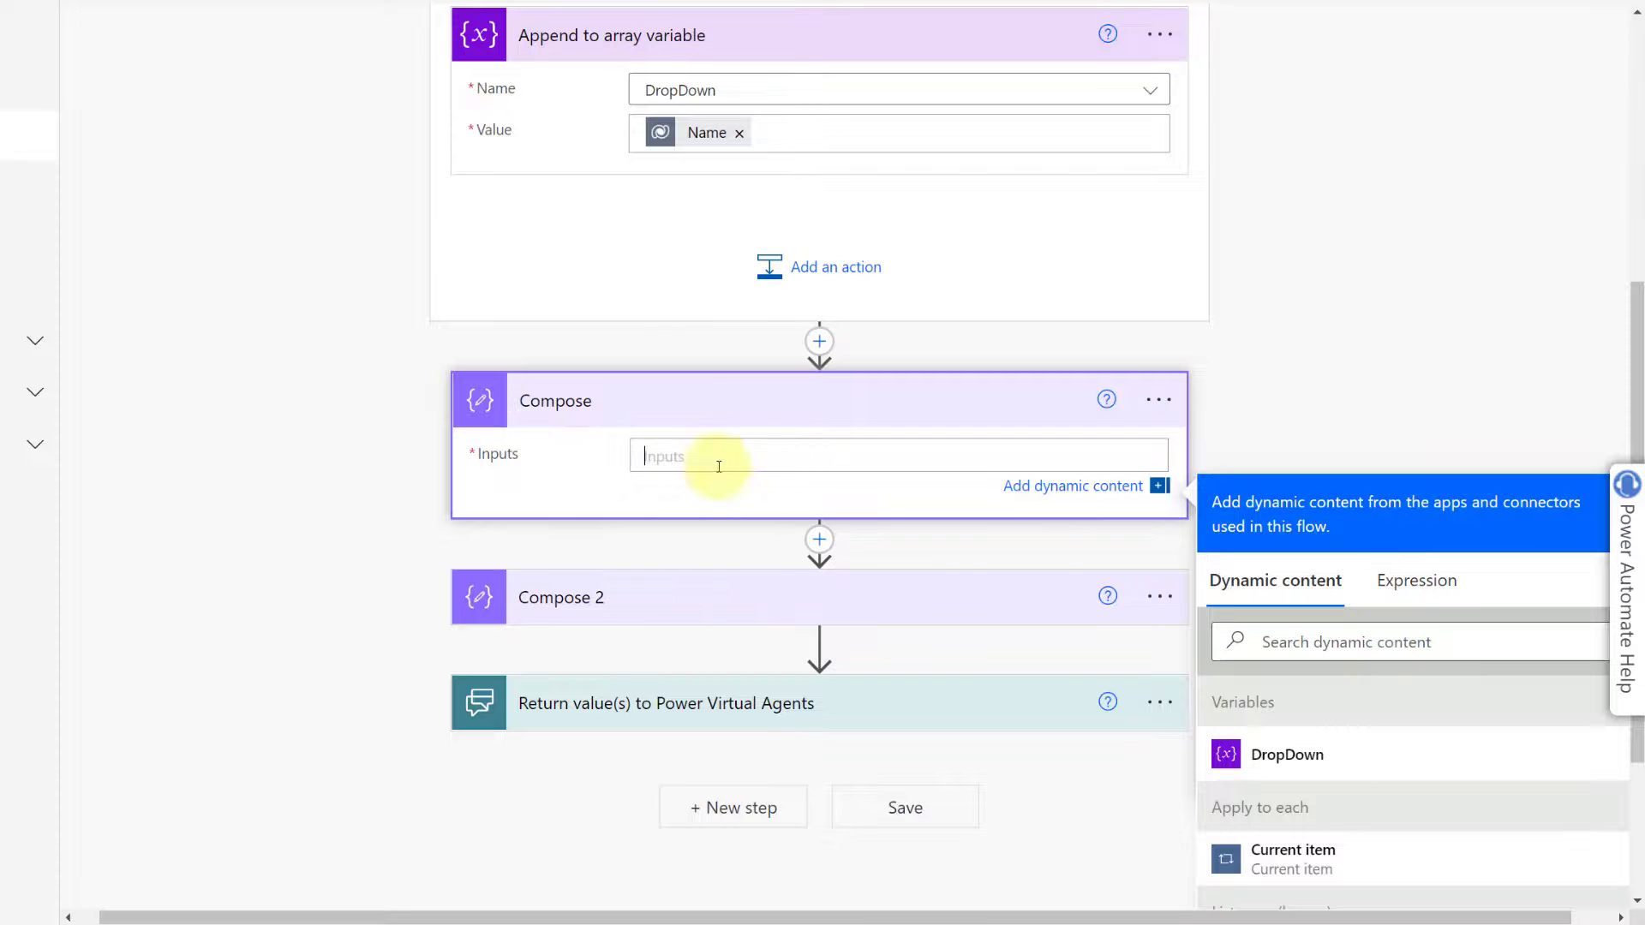
click(1415, 581)
key(ctrl+v)
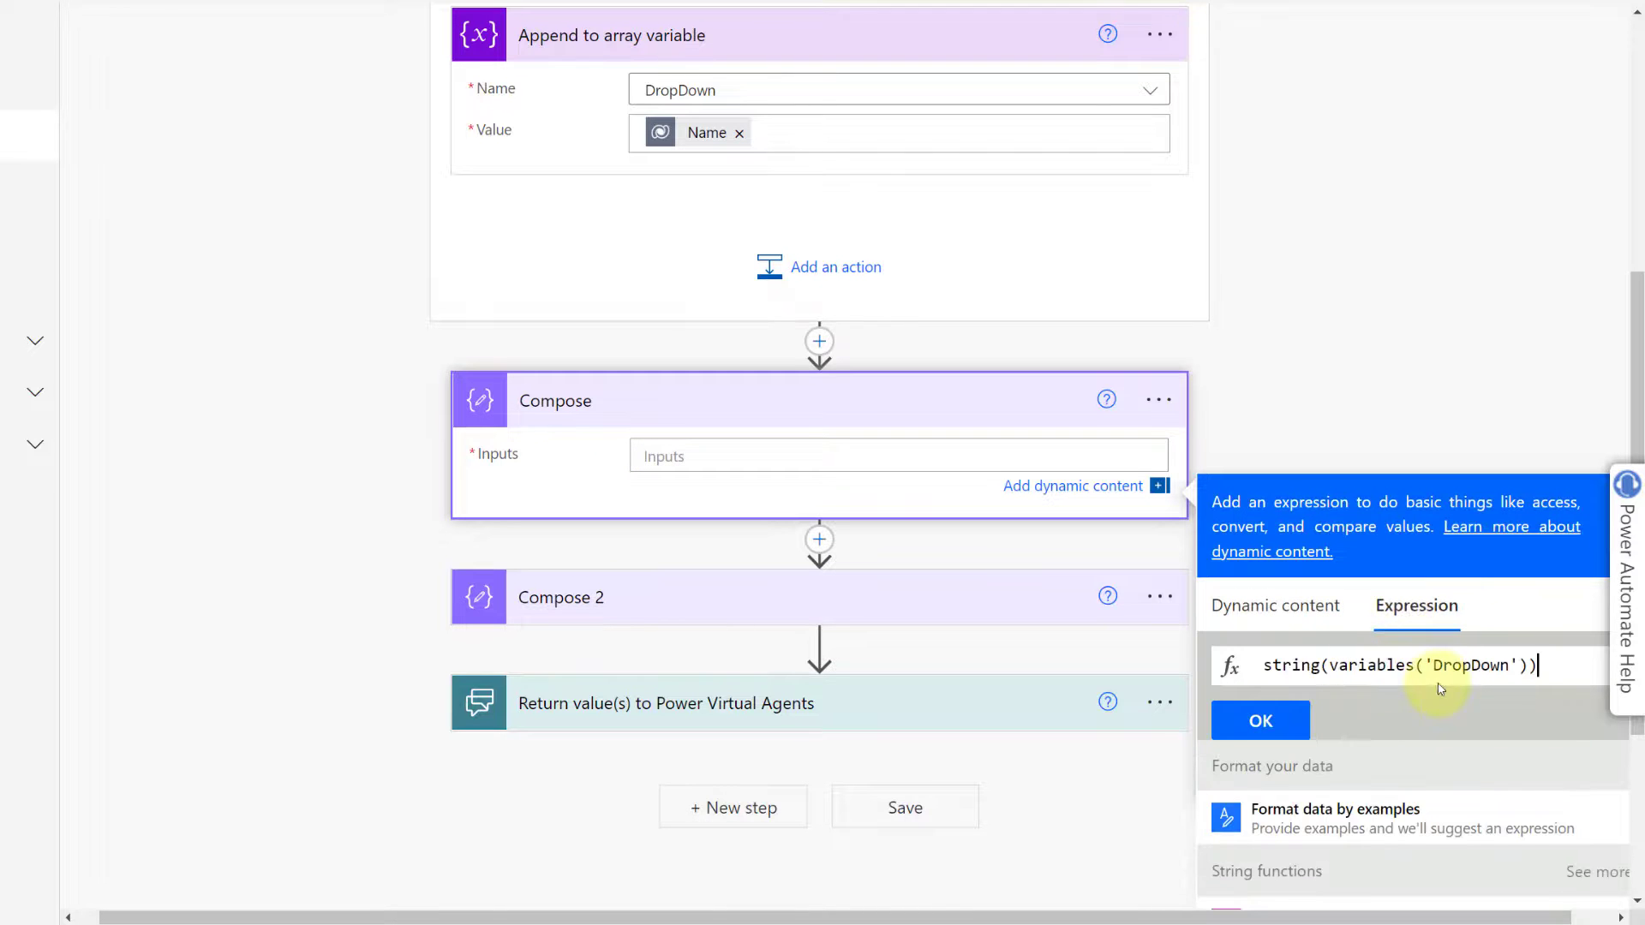
click(1262, 722)
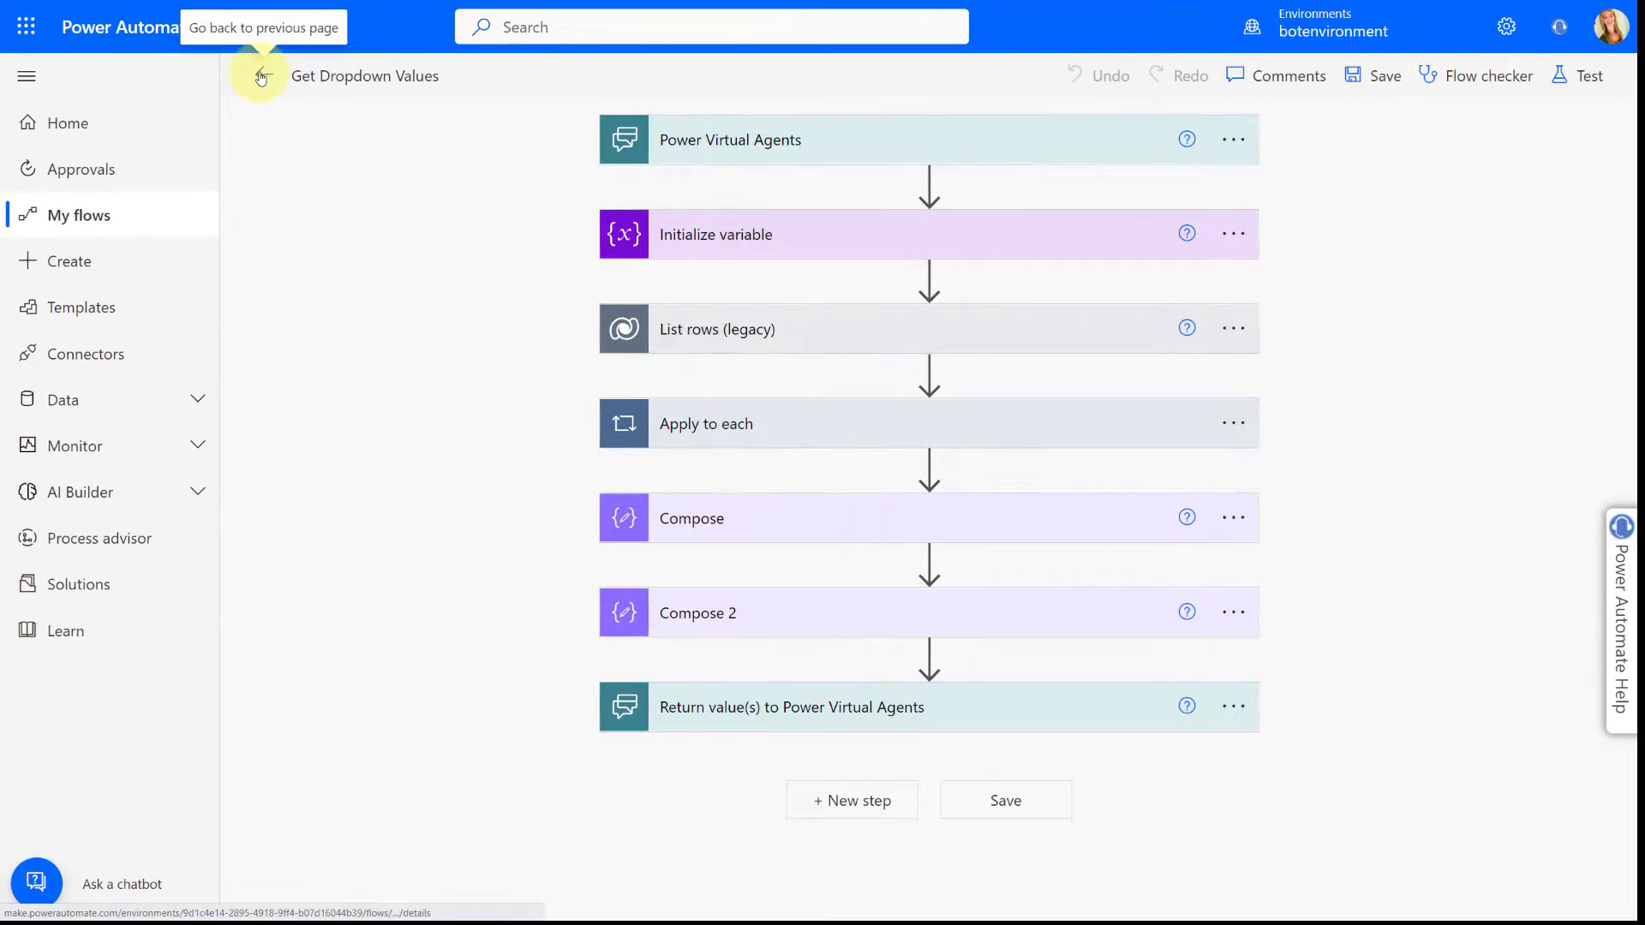
Leave the flow editor, open the Nov 29, 08:04 AM run from the run history, and expand its Compose action
click(261, 78)
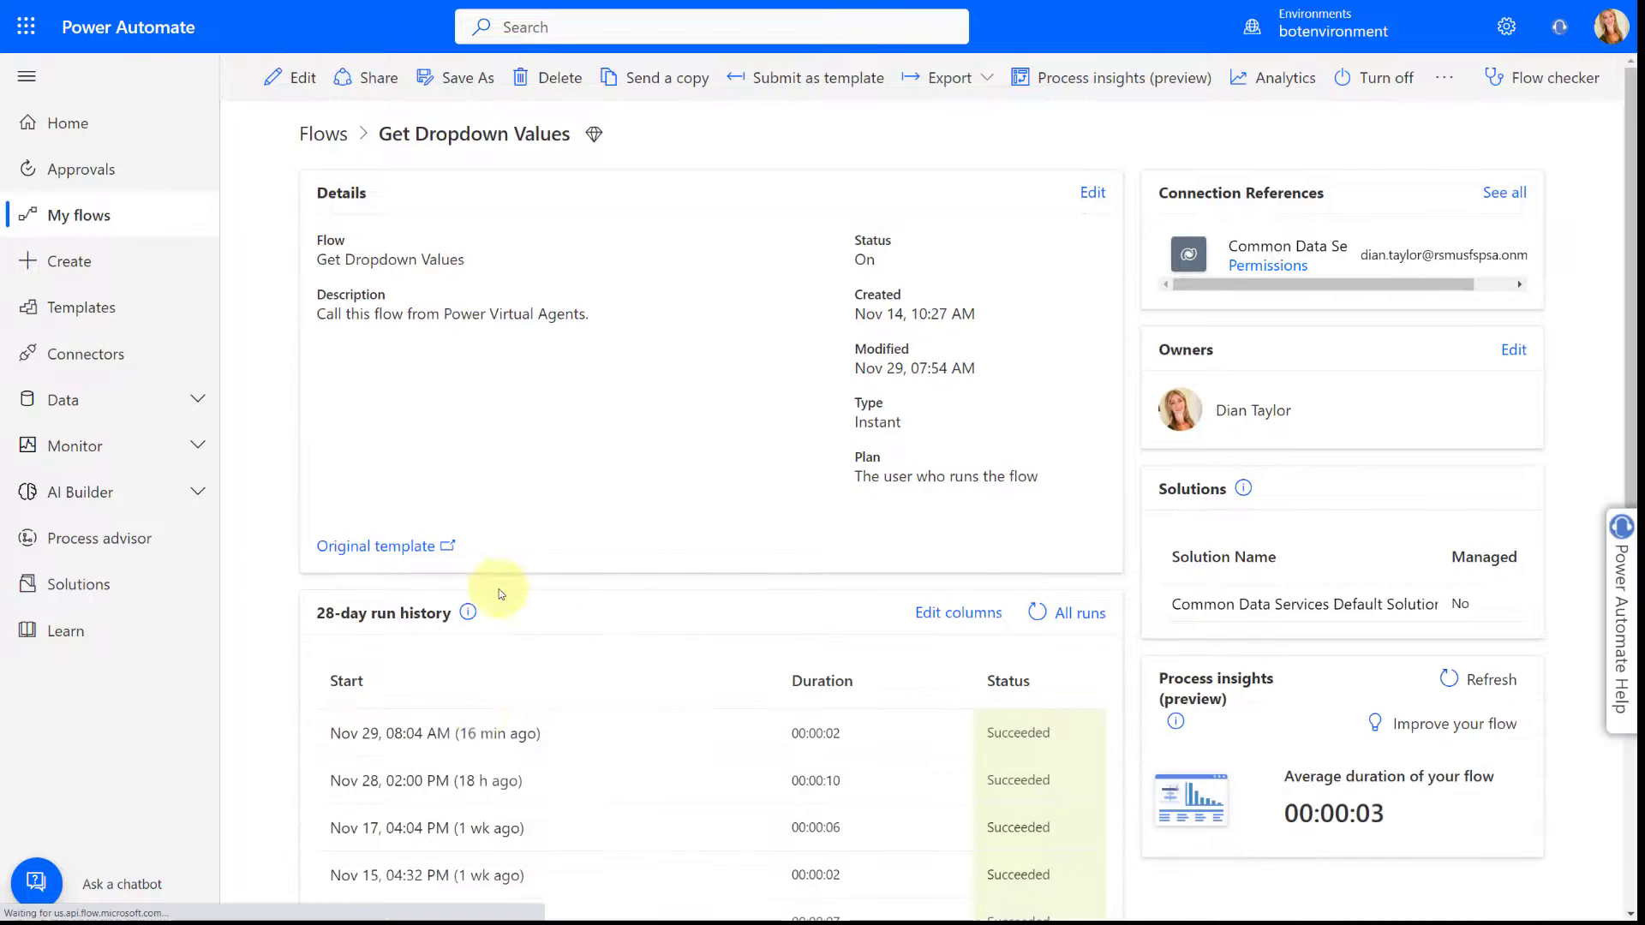
click(428, 631)
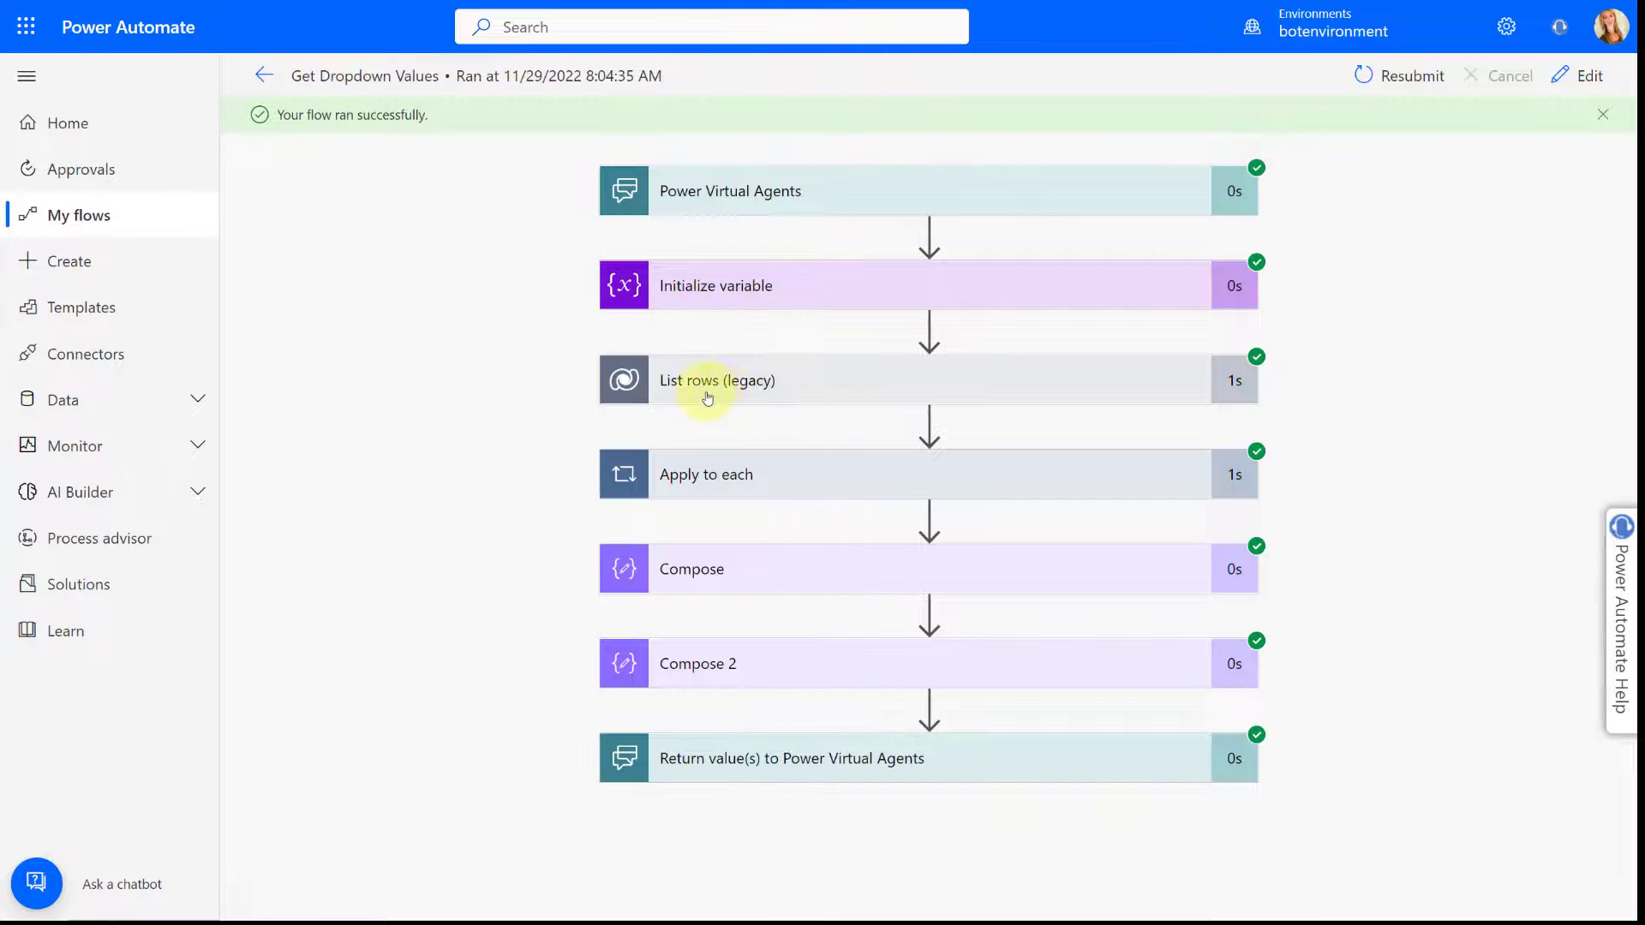
click(825, 562)
scroll(1062, 446, down, 3)
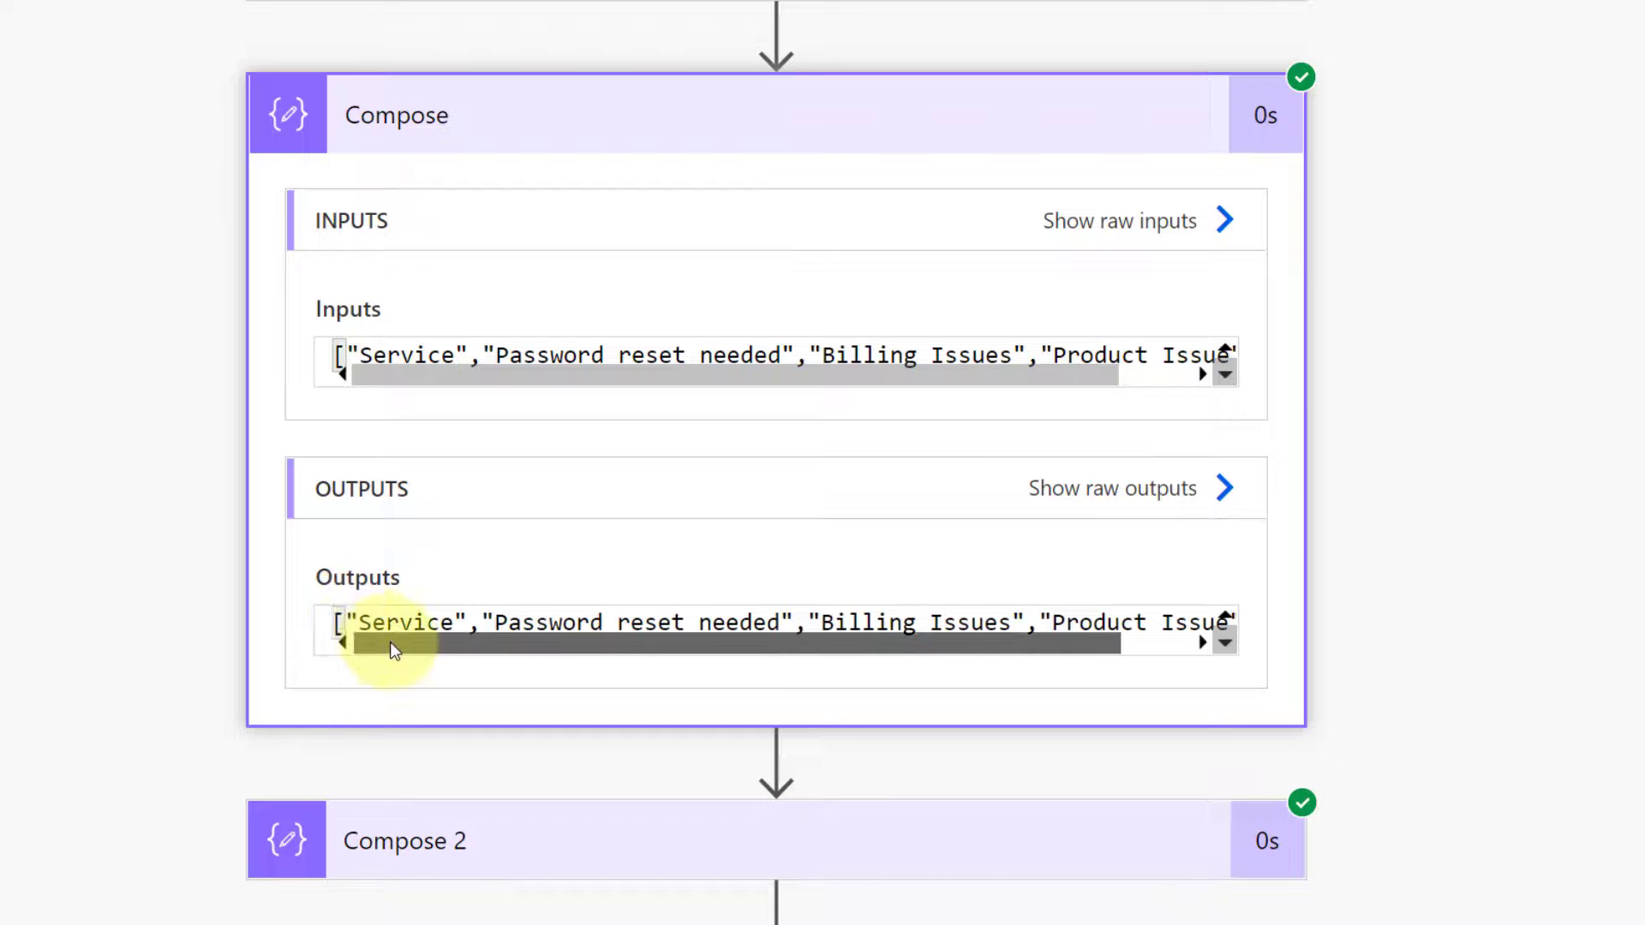
Examine the full Compose output of the run, highlighting the brackets and quotation marks around the category values
drag(367, 644, 955, 661)
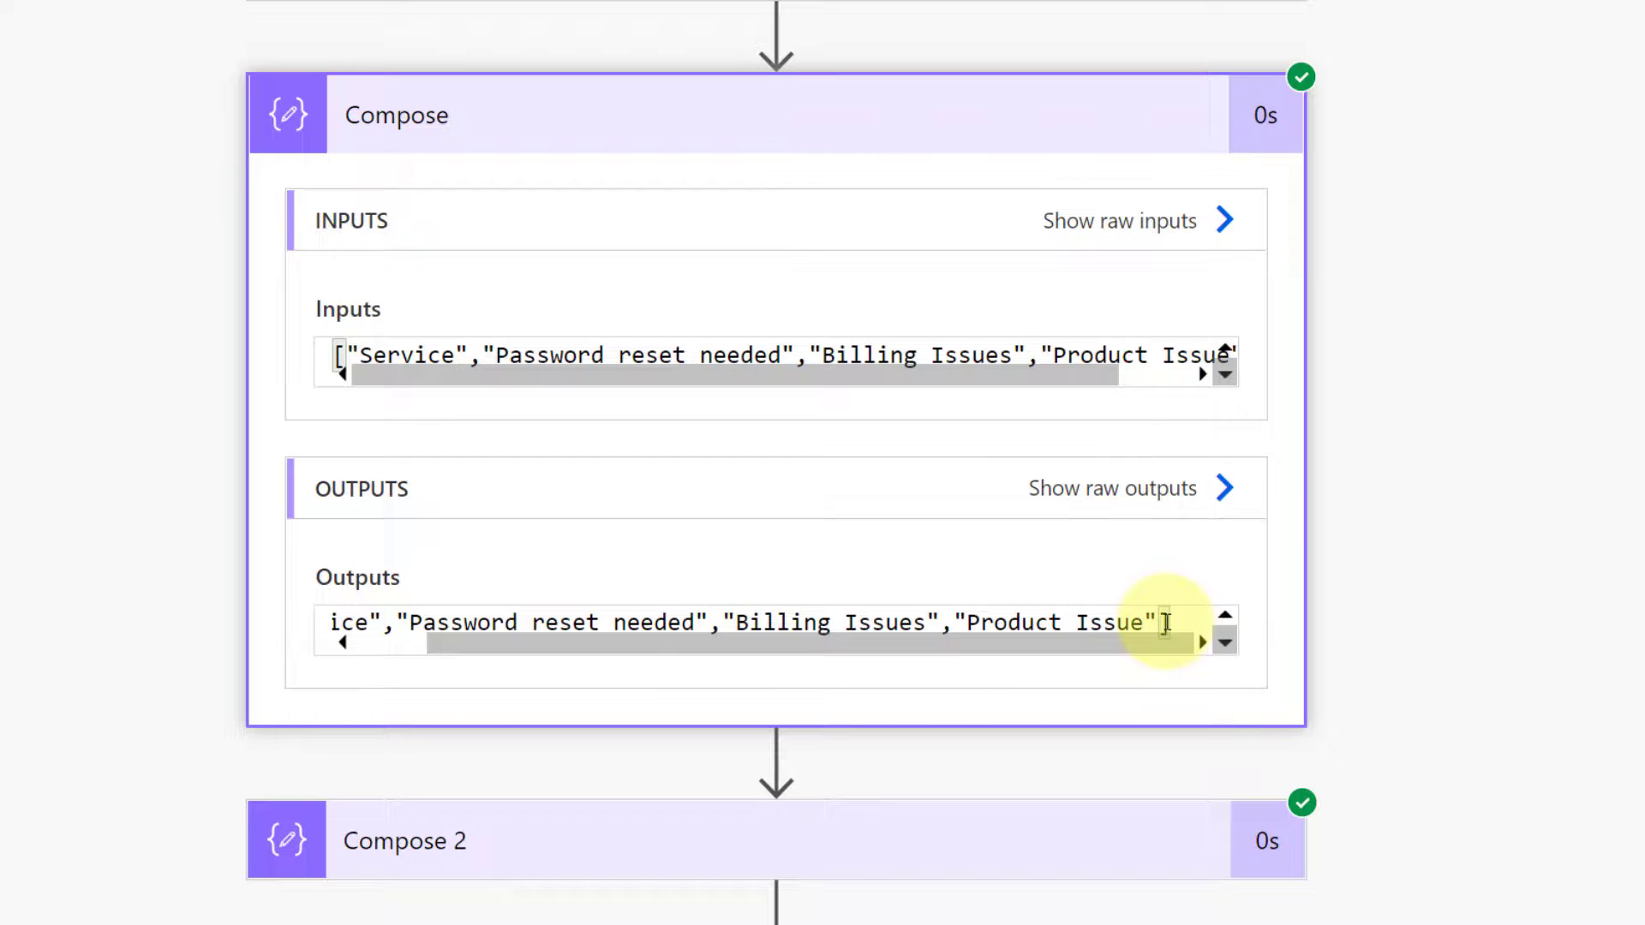
shift+click(941, 620)
click(934, 622)
click(719, 623)
click(698, 623)
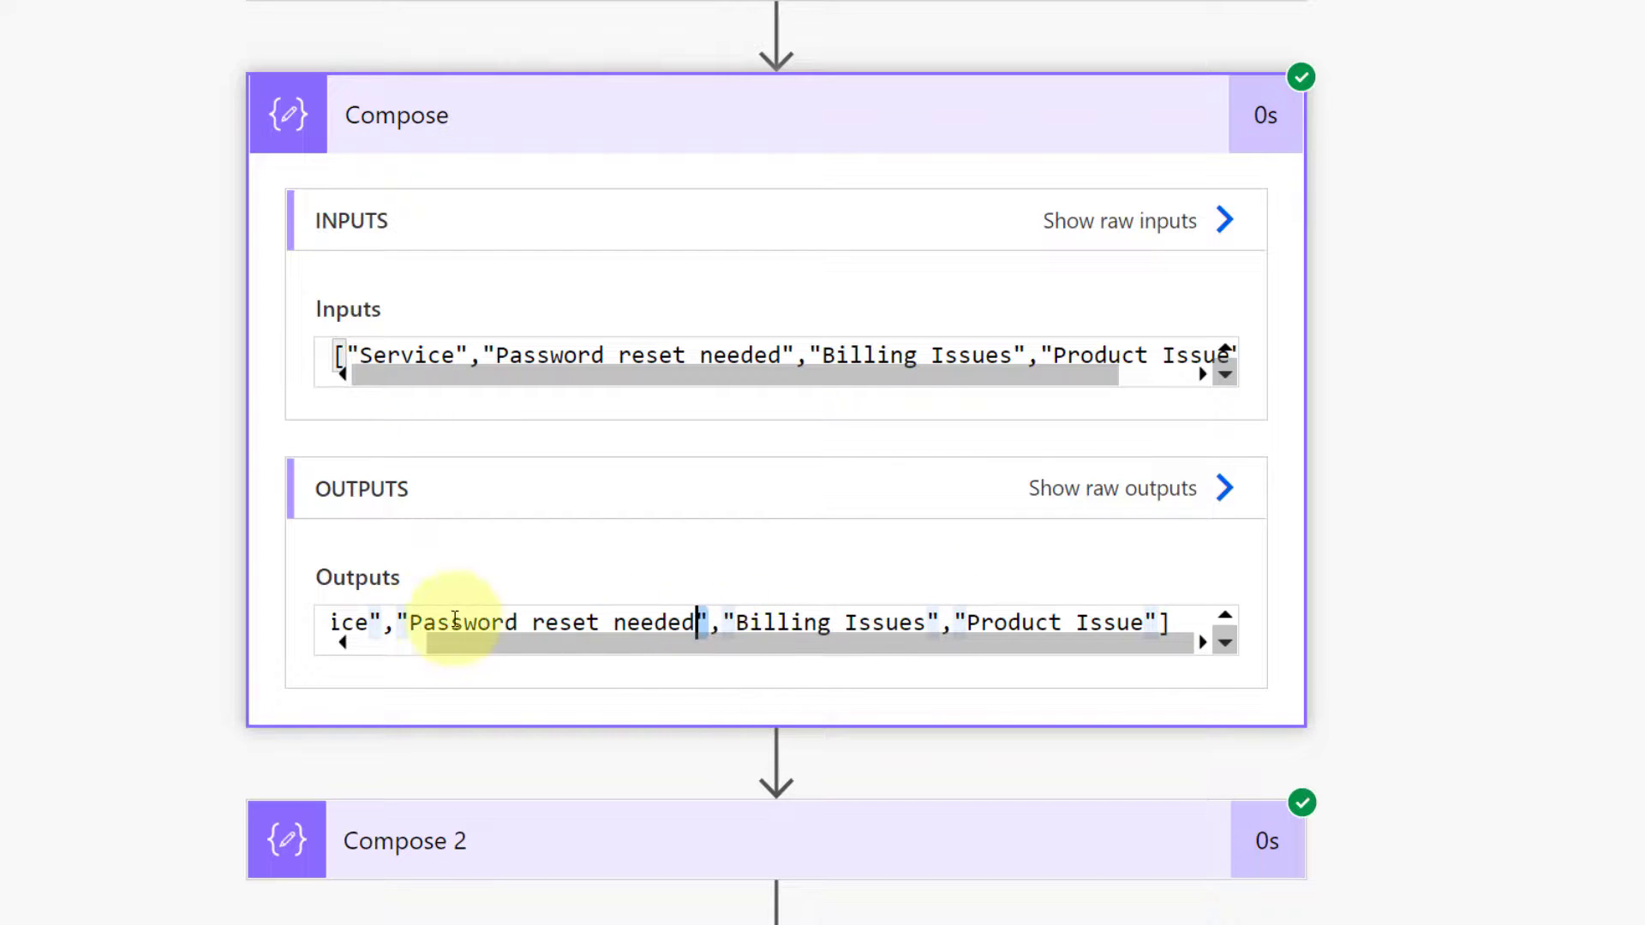
click(404, 622)
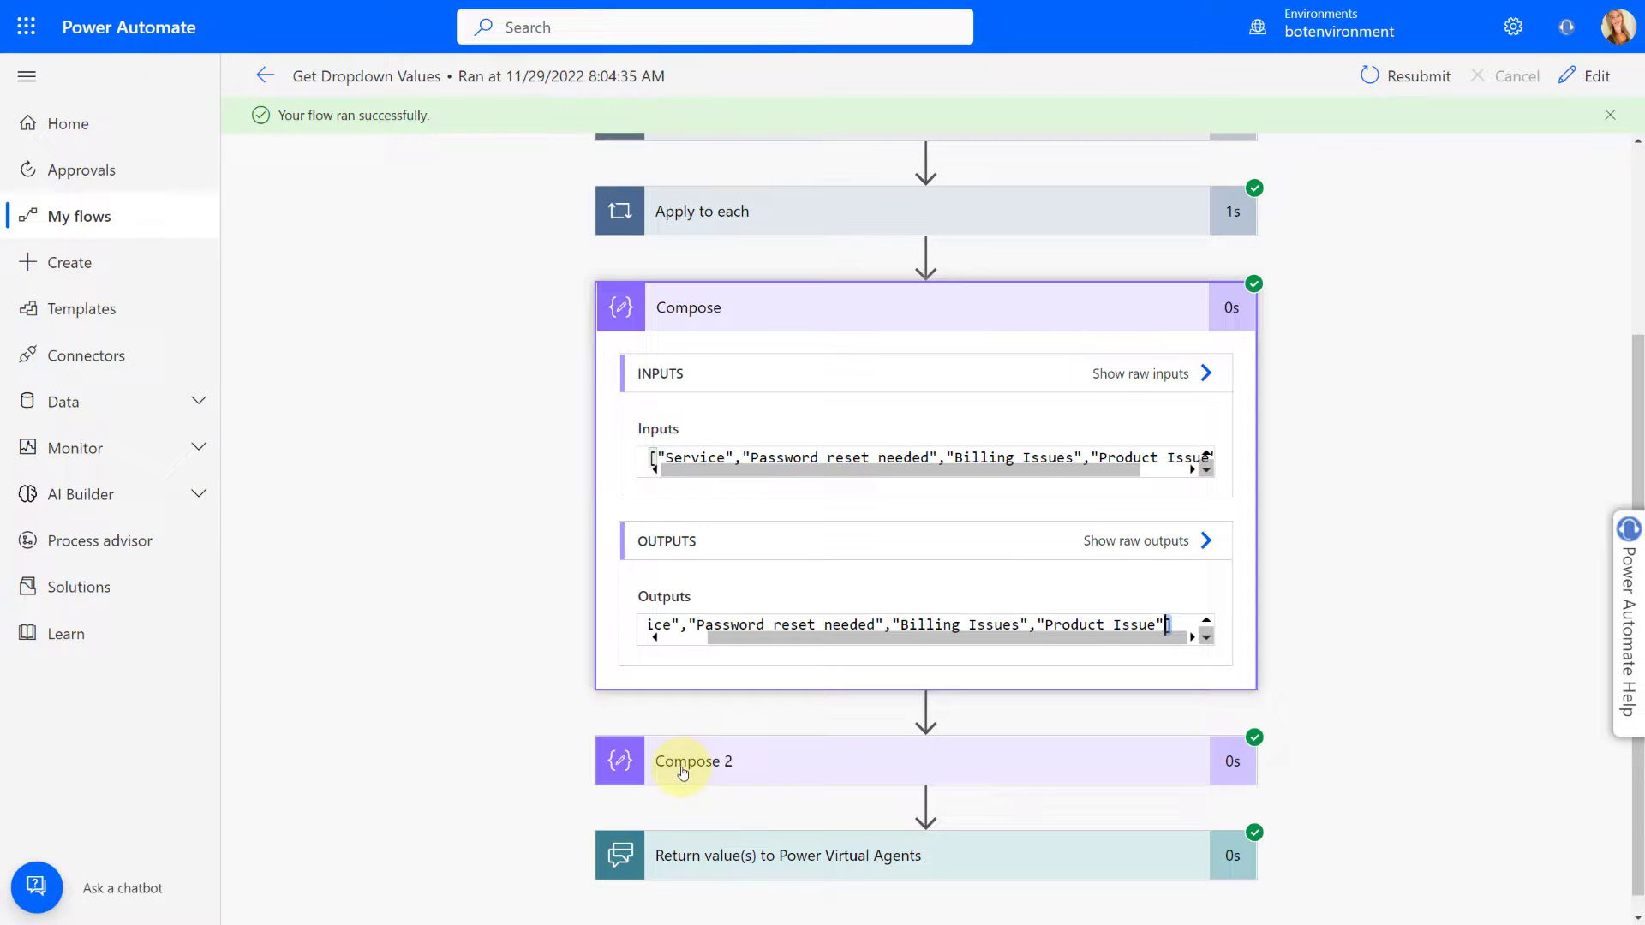
Return to editing the Get Dropdown Values flow and open the replace expression in Compose 2's input
click(264, 81)
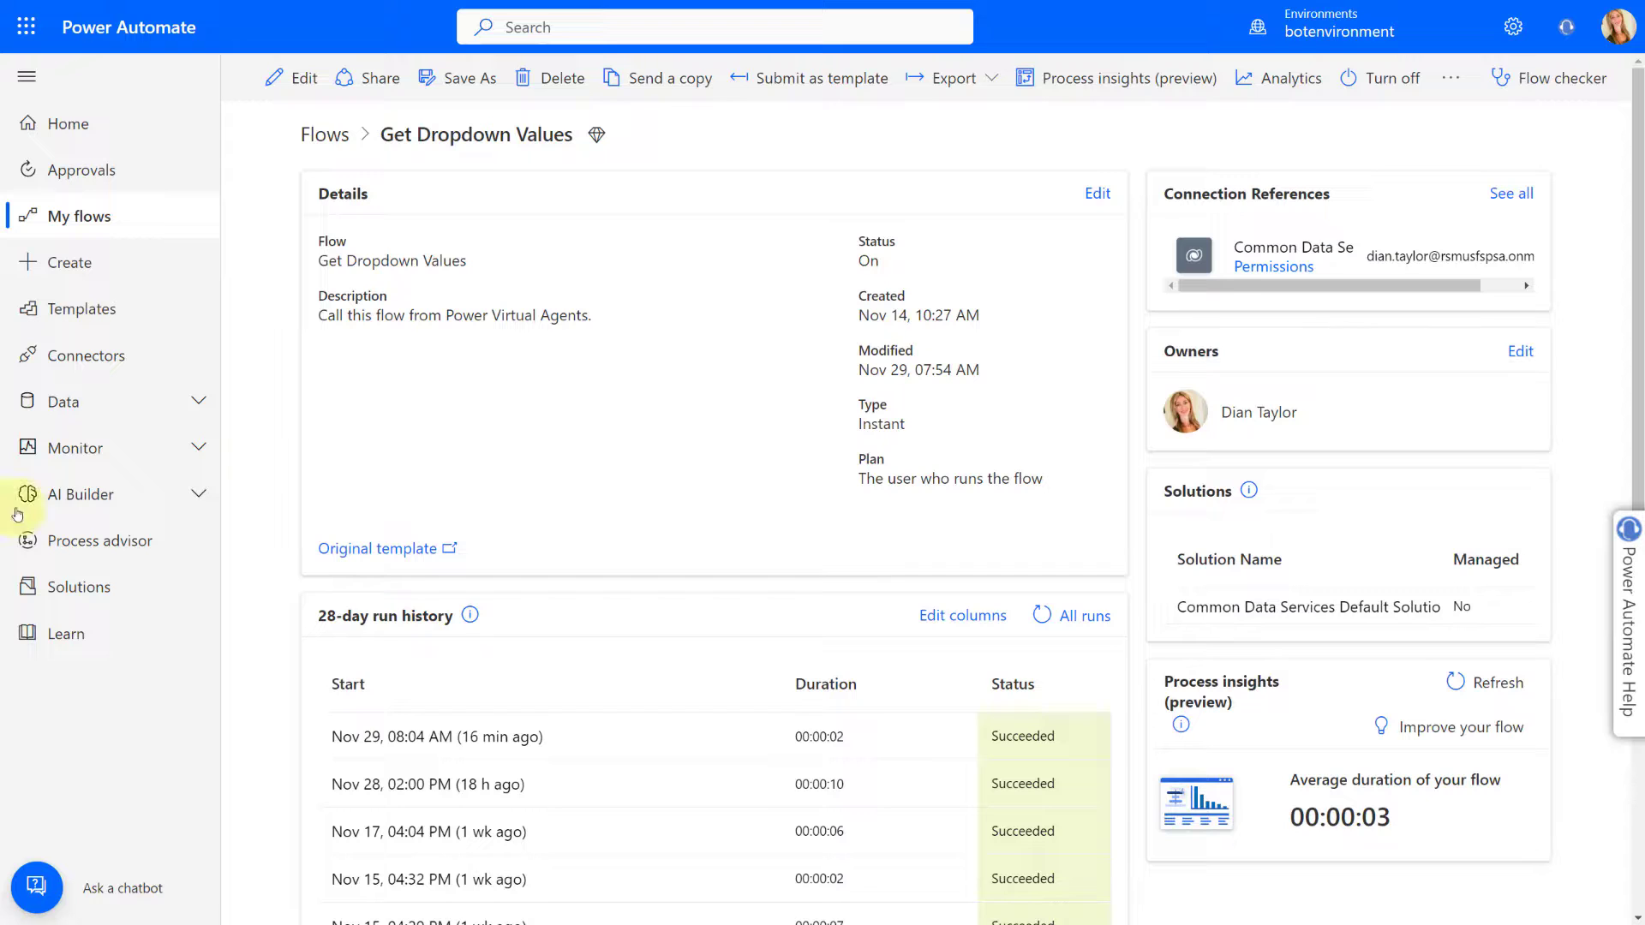
click(307, 80)
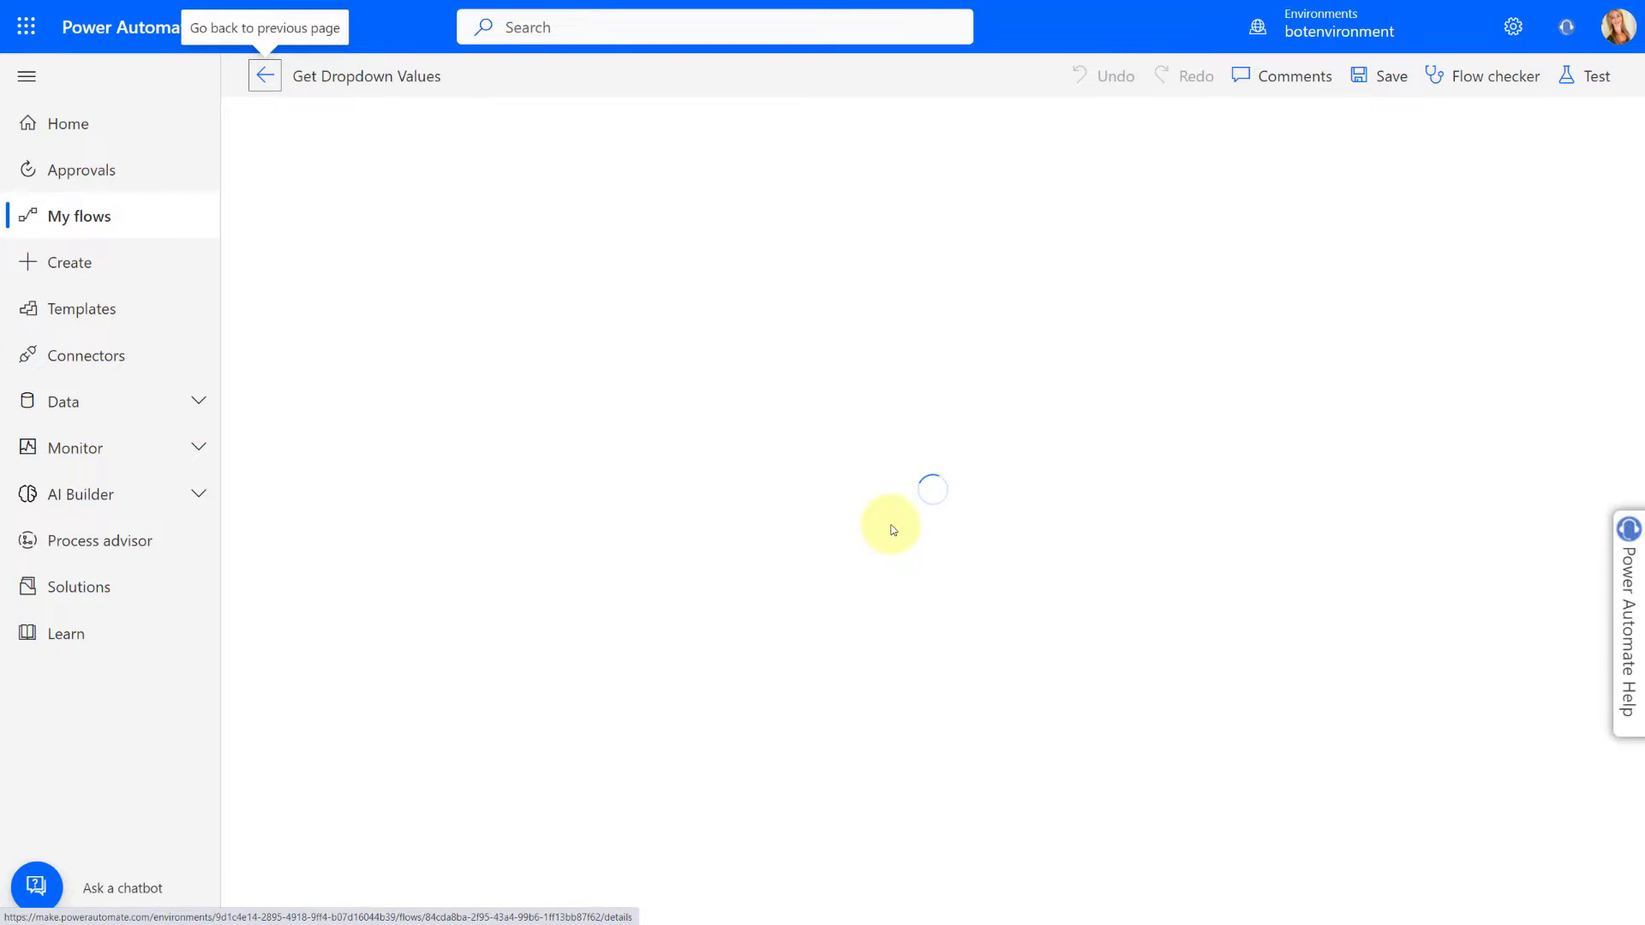
click(1035, 576)
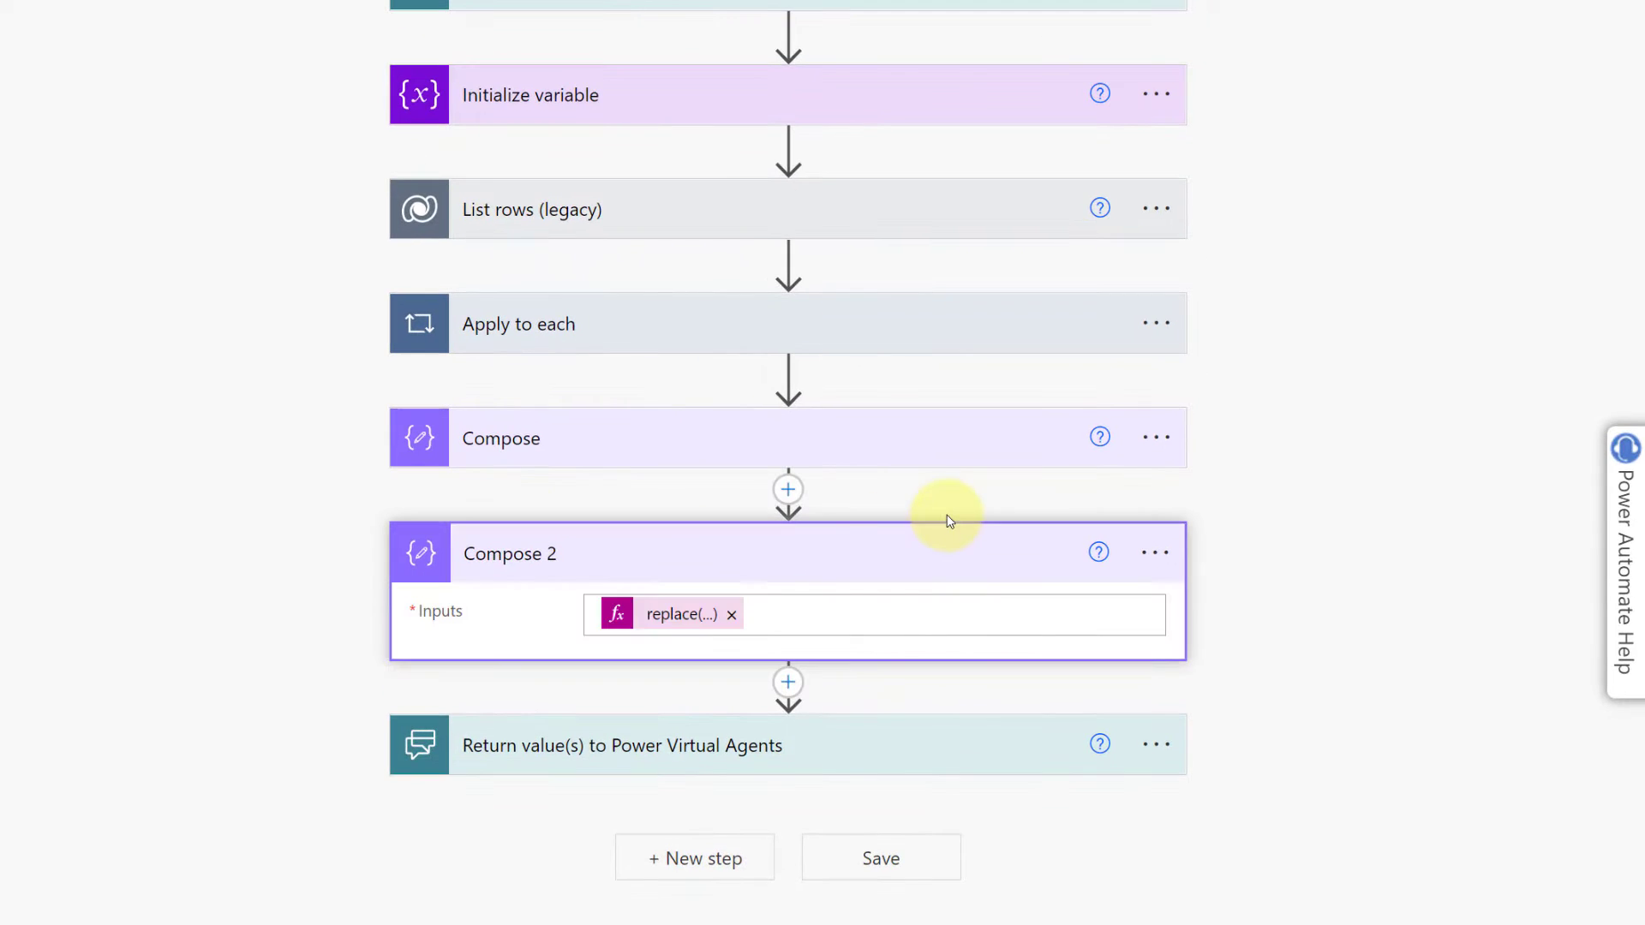
click(675, 615)
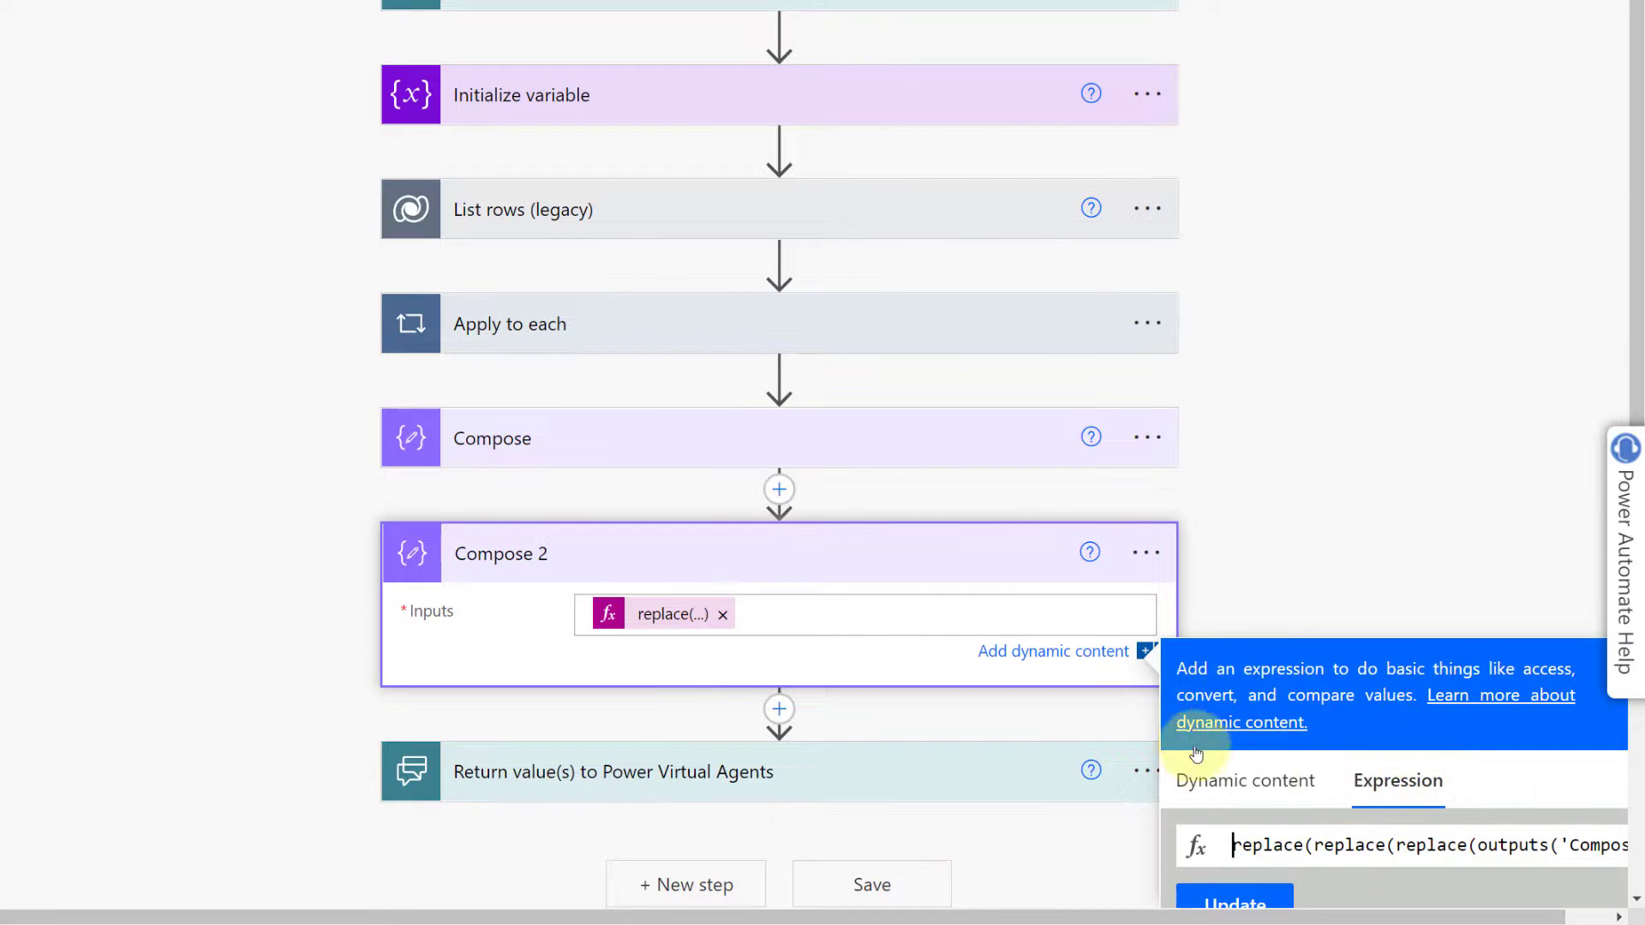
scroll(1167, 460, down, 5)
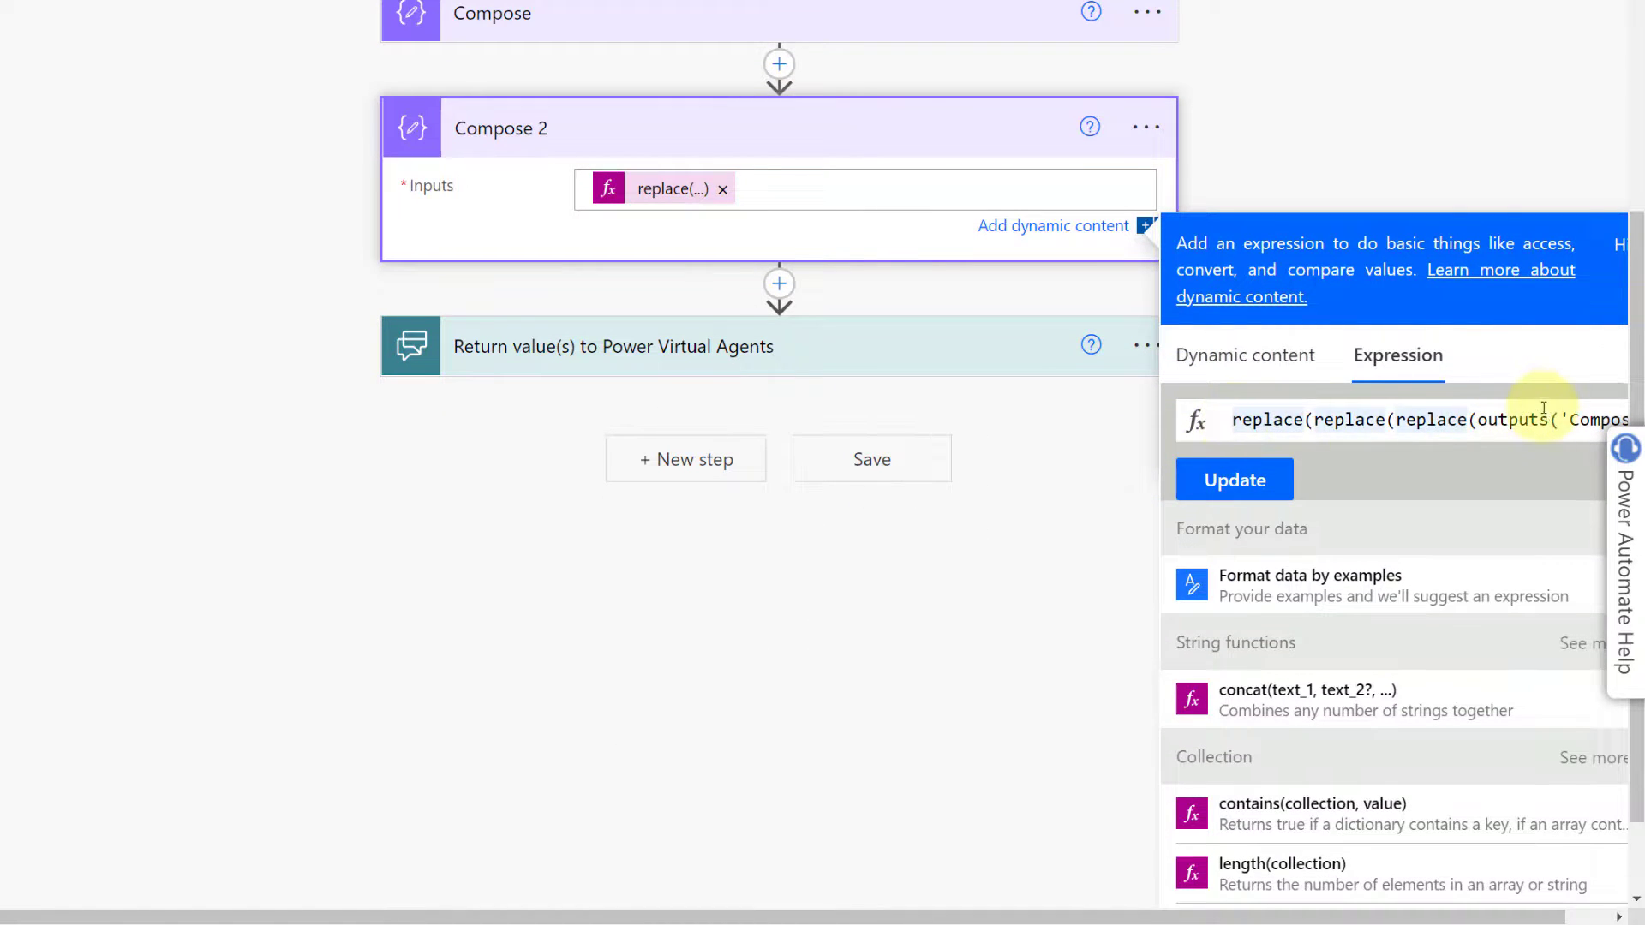
Switch to Notepad to view Compose 2's full expression replace(replace(replace(outputs('Compose'),'"',''),'[',''),']','')
triple_click(1446, 435)
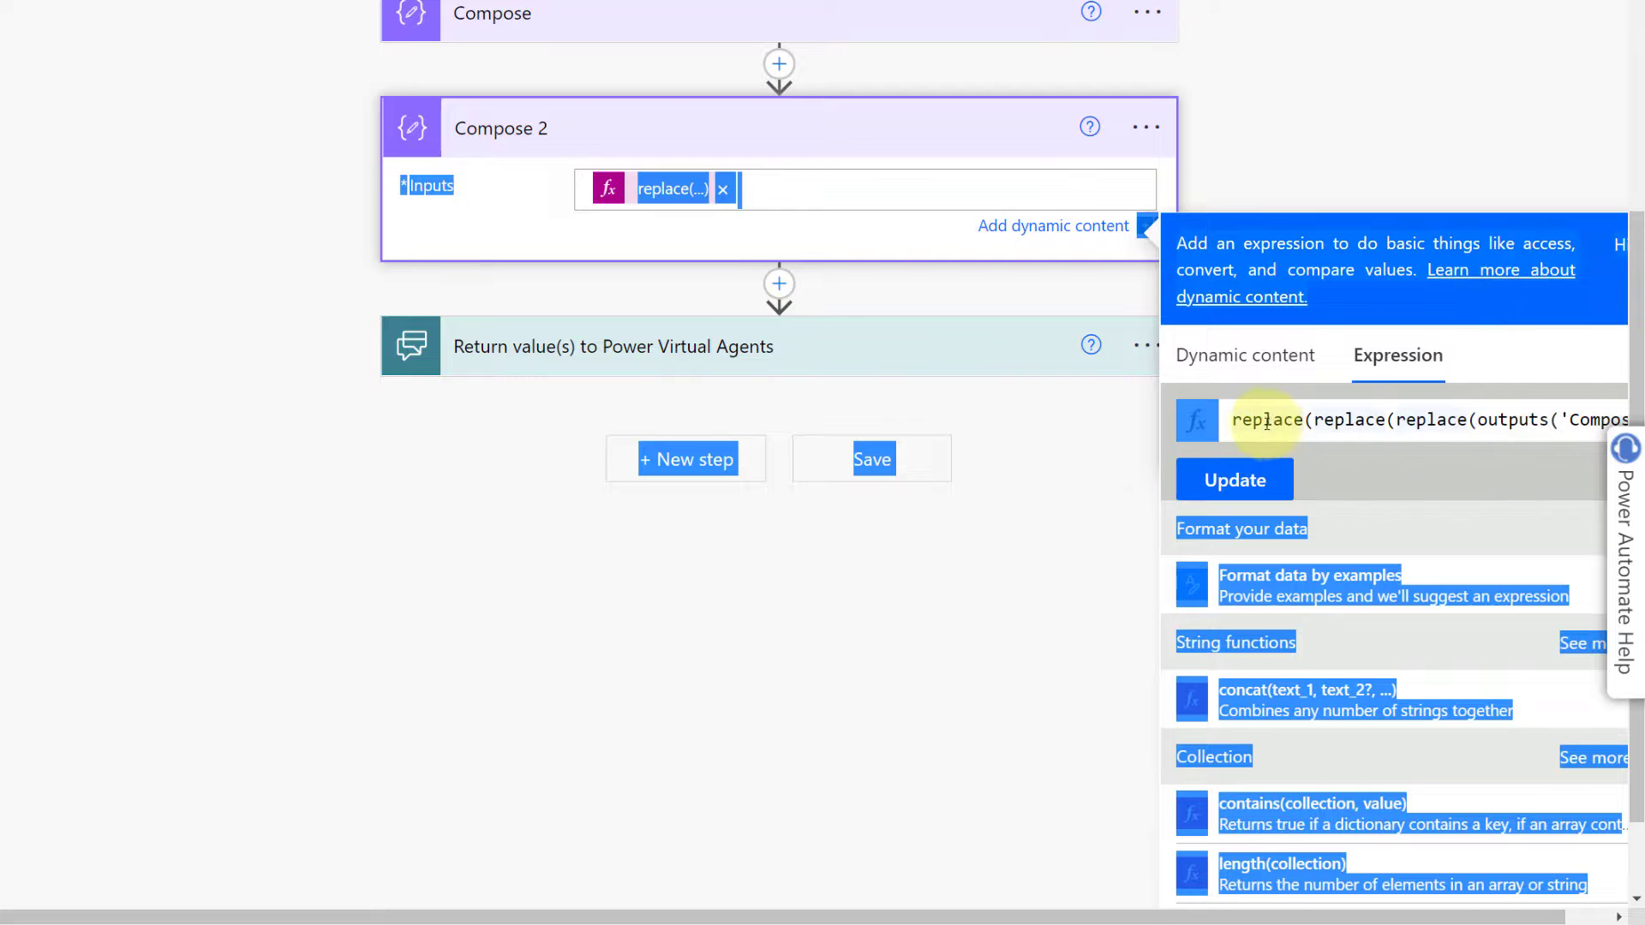
click(1445, 420)
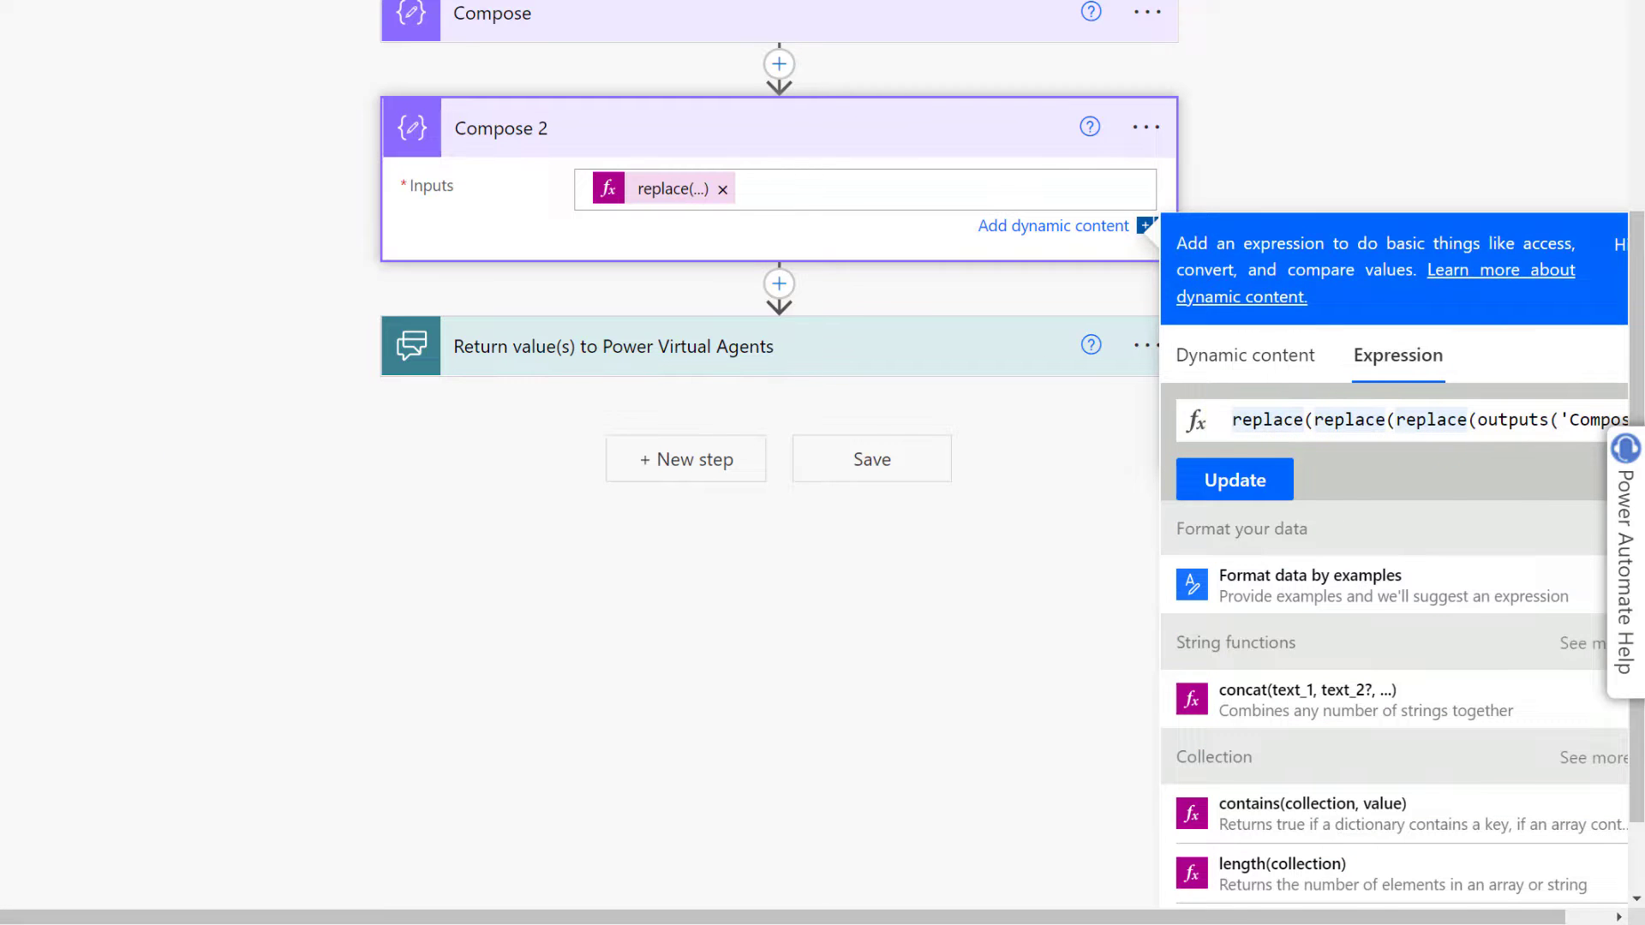
key(alt+Tab)
drag(570, 394, 831, 310)
click(823, 368)
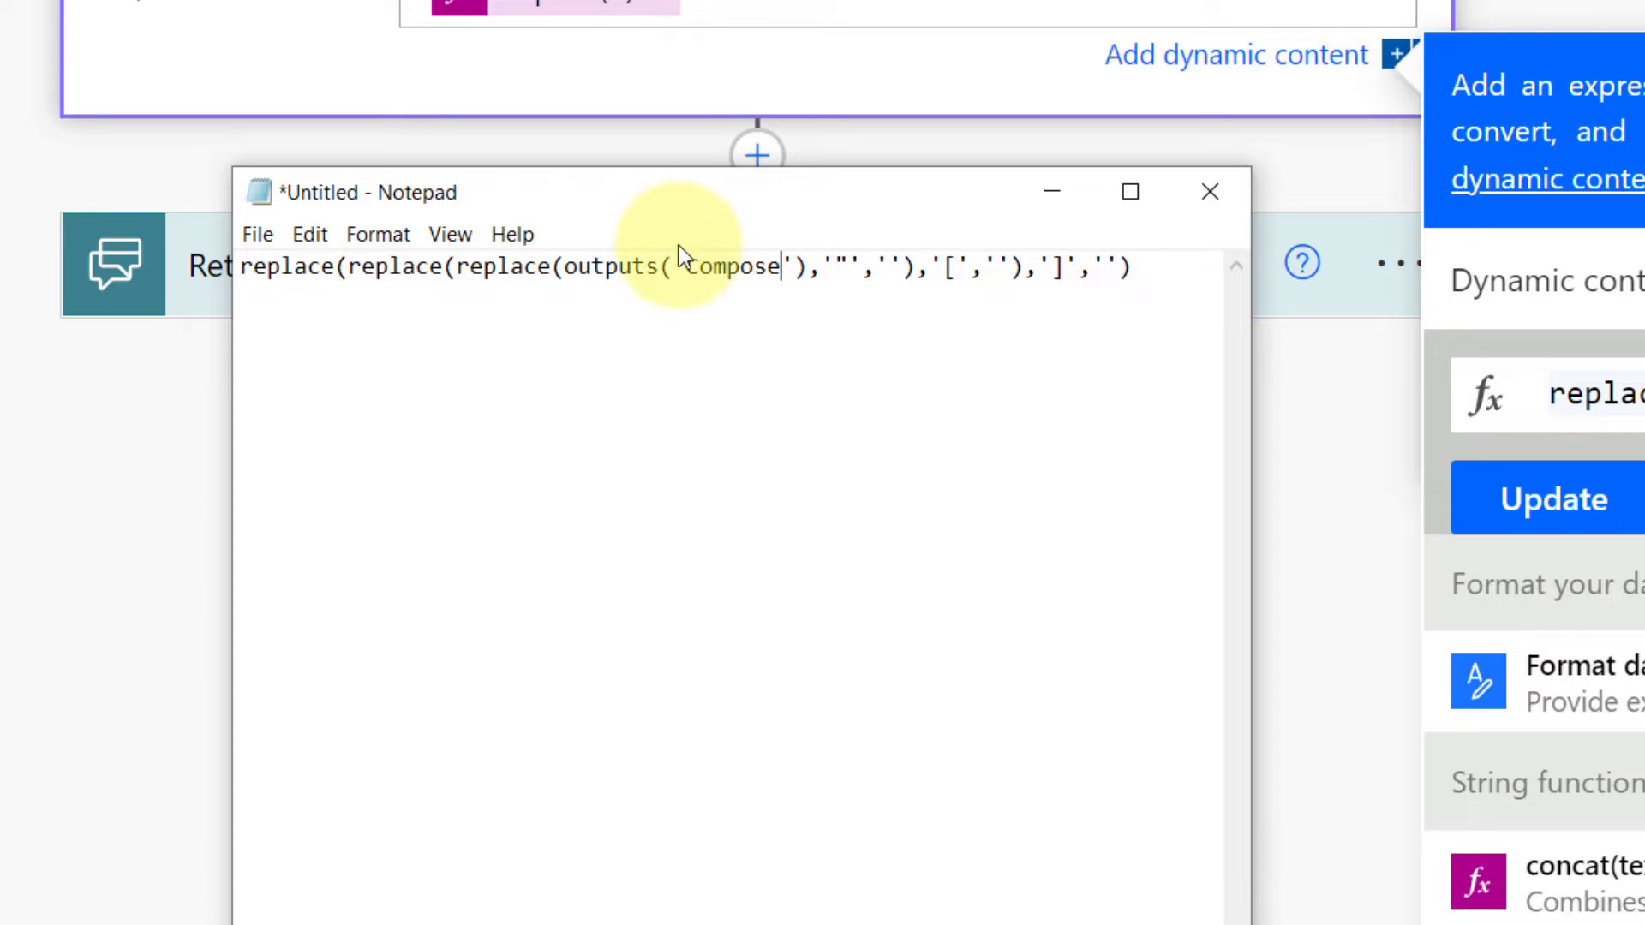
Examine the expression's outputs('Compose') reference and its quote and bracket replacements, and minimize Notepad
drag(563, 266, 795, 268)
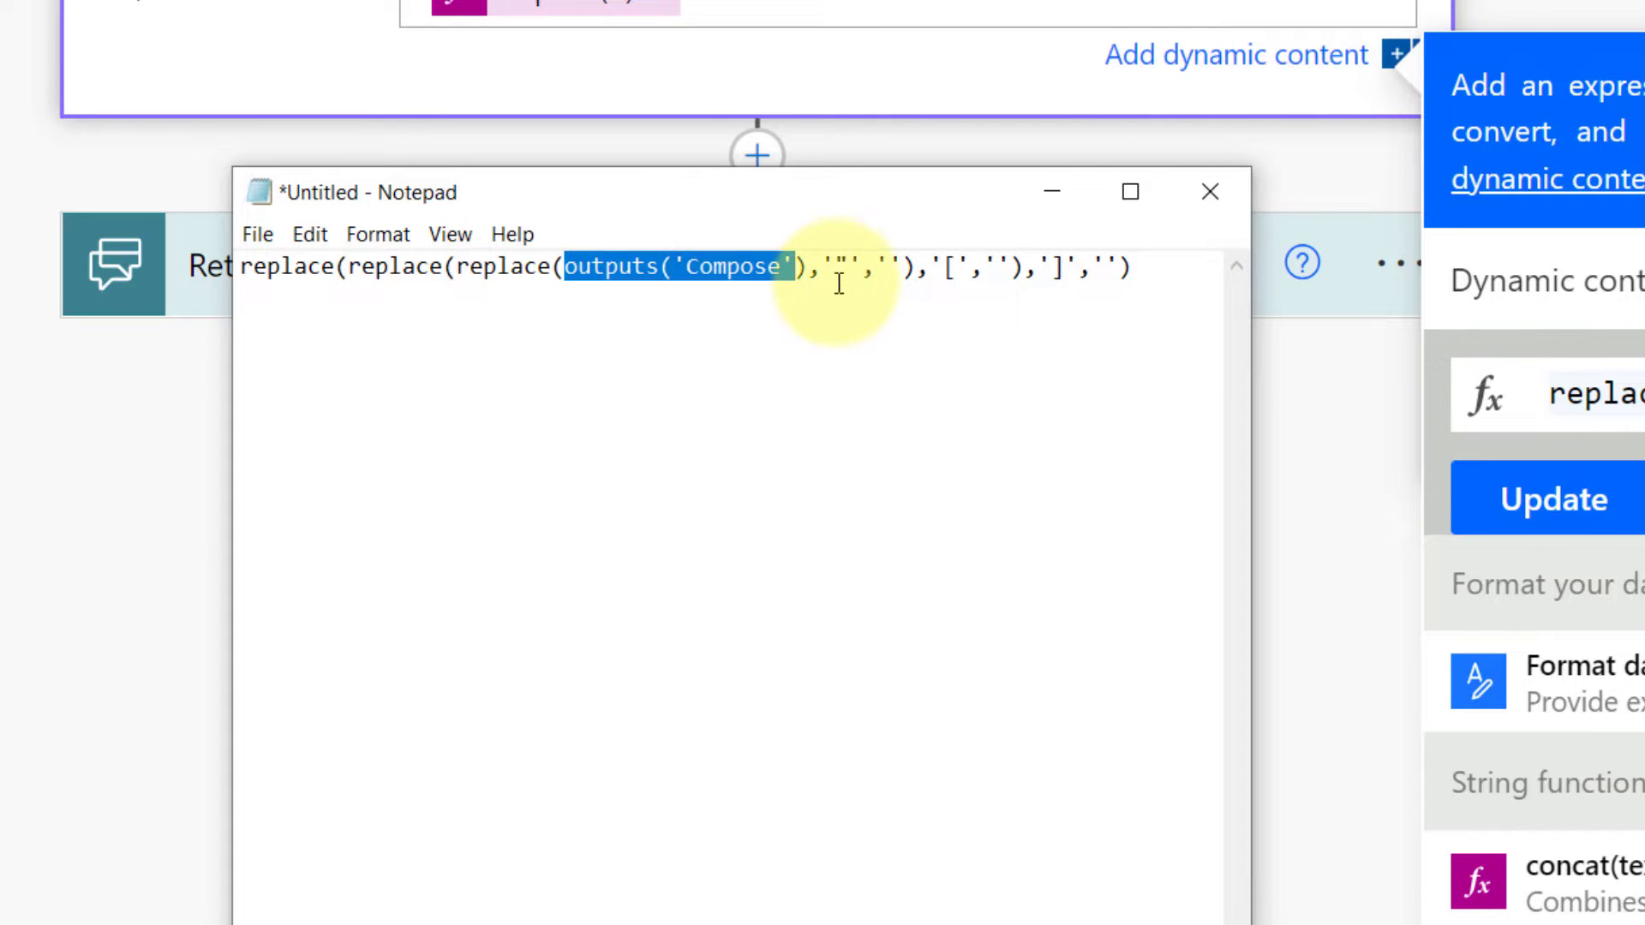
drag(834, 264, 848, 266)
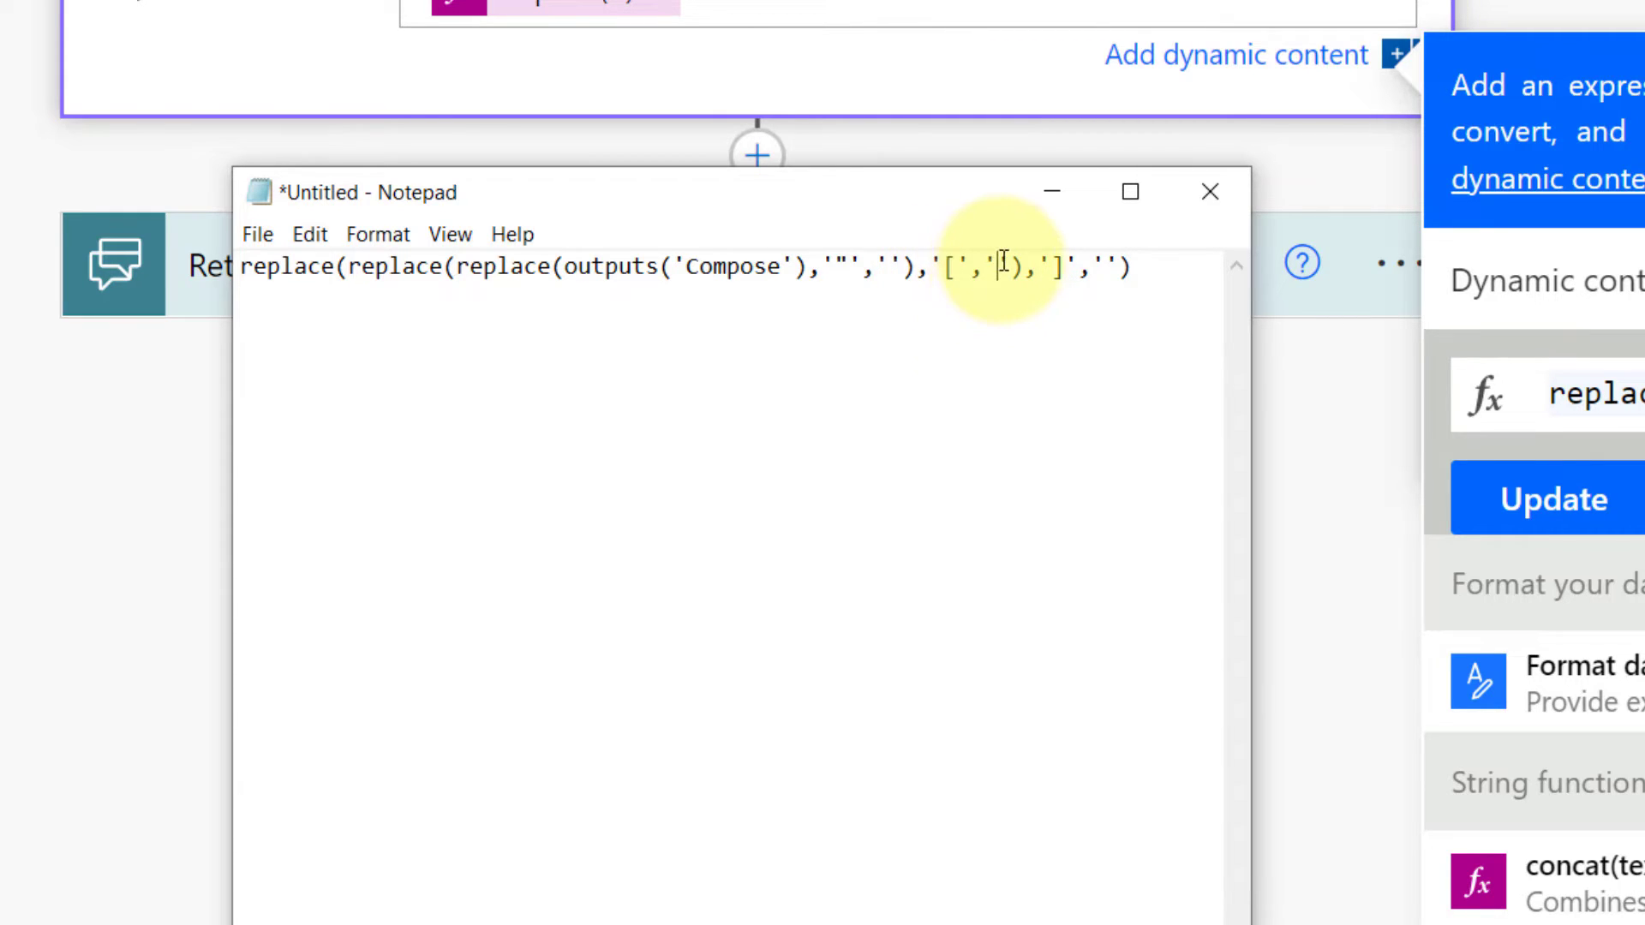
double_click(1056, 266)
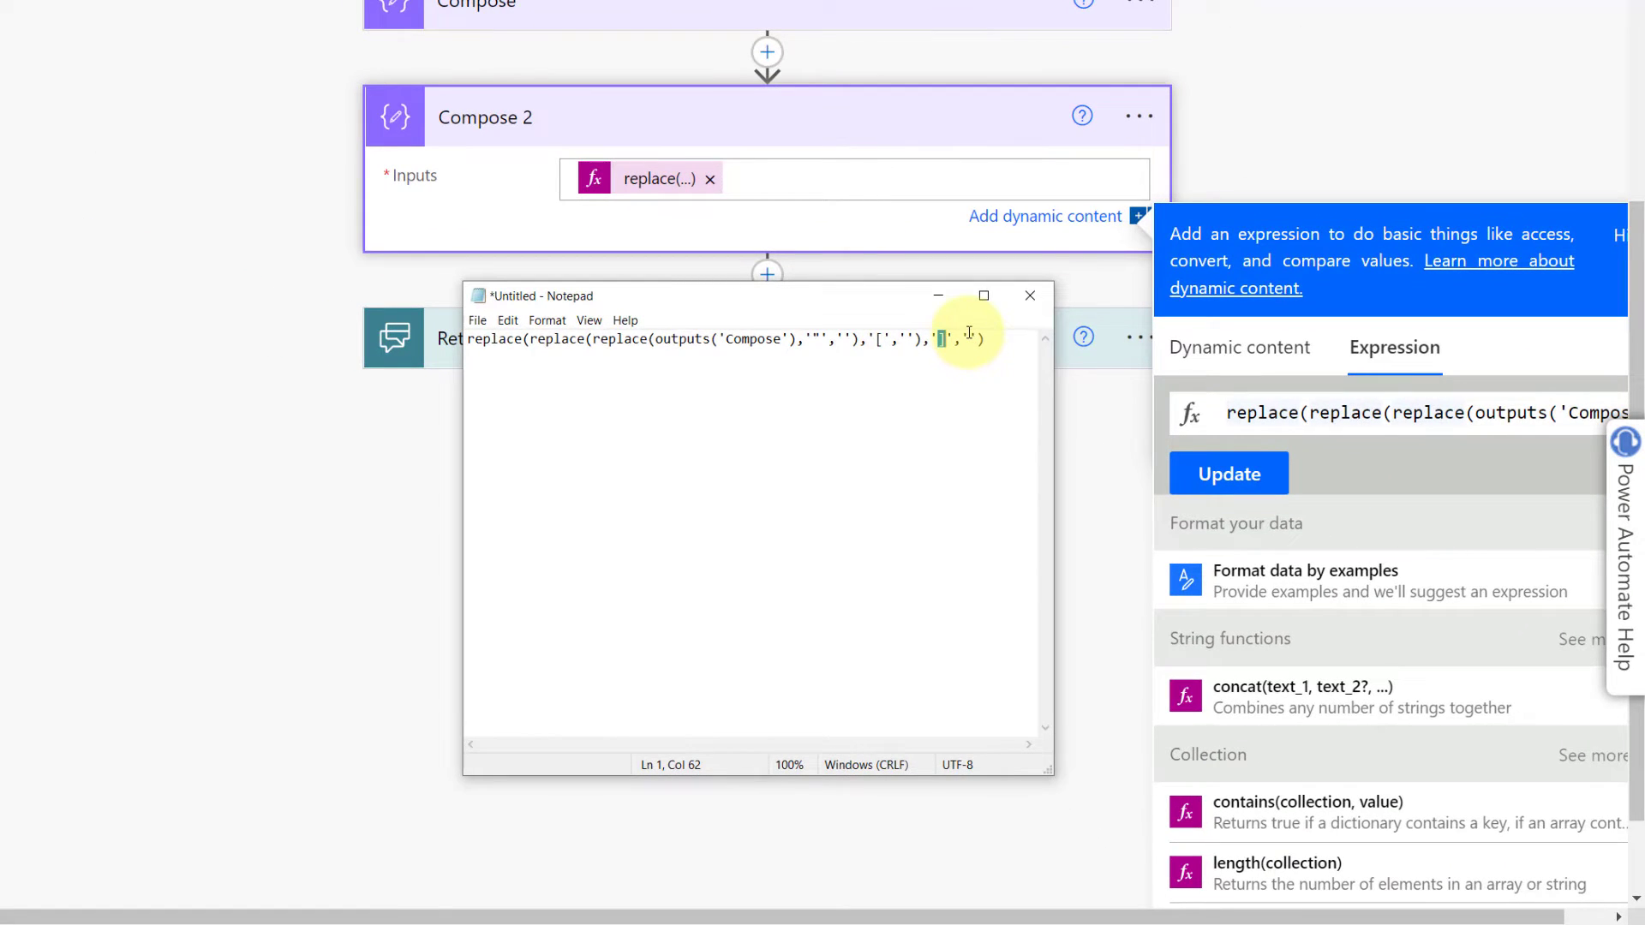
click(938, 297)
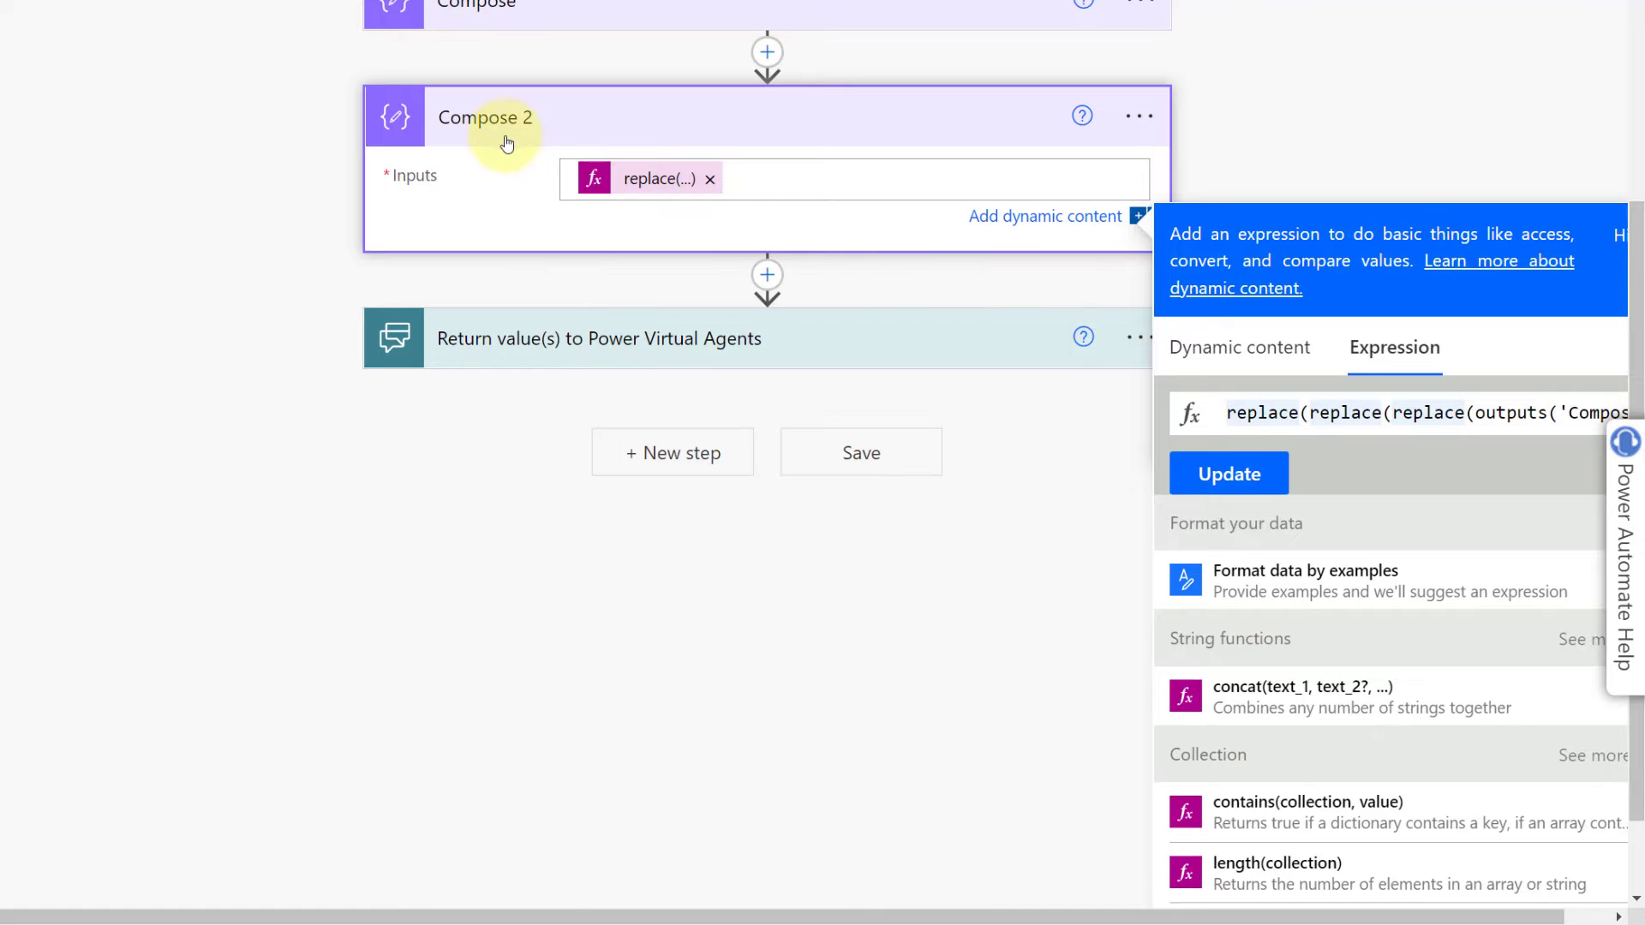
Expand the Return value(s) to Power Virtual Agents action and check the Compose 2 Outputs content assigned to Value
click(557, 340)
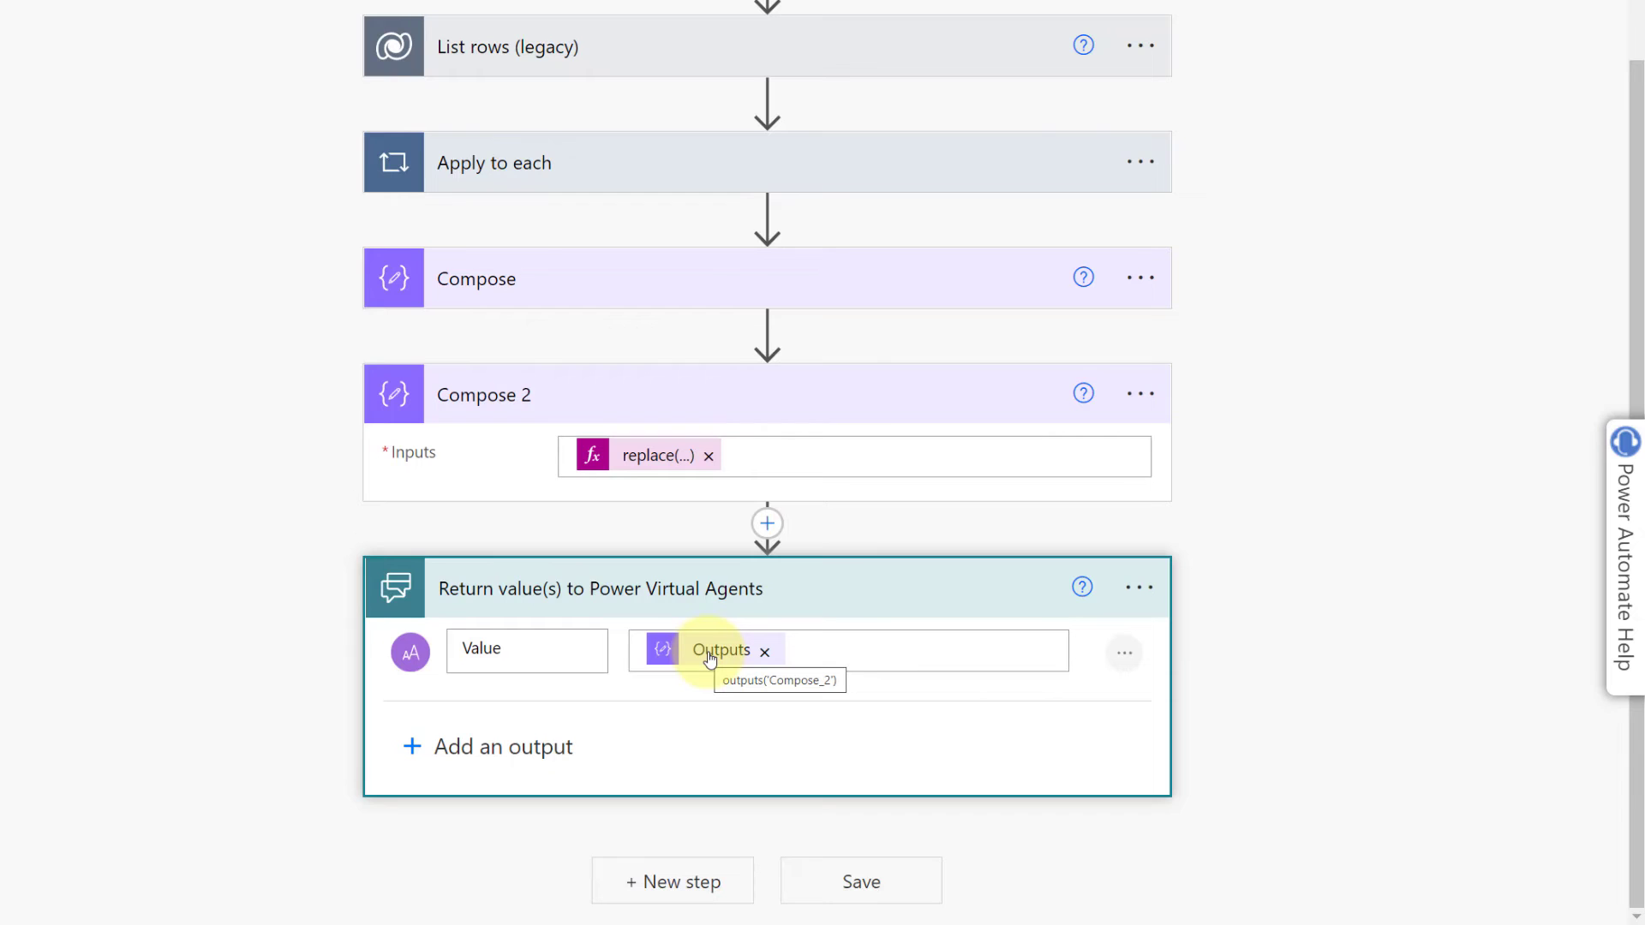
click(91, 311)
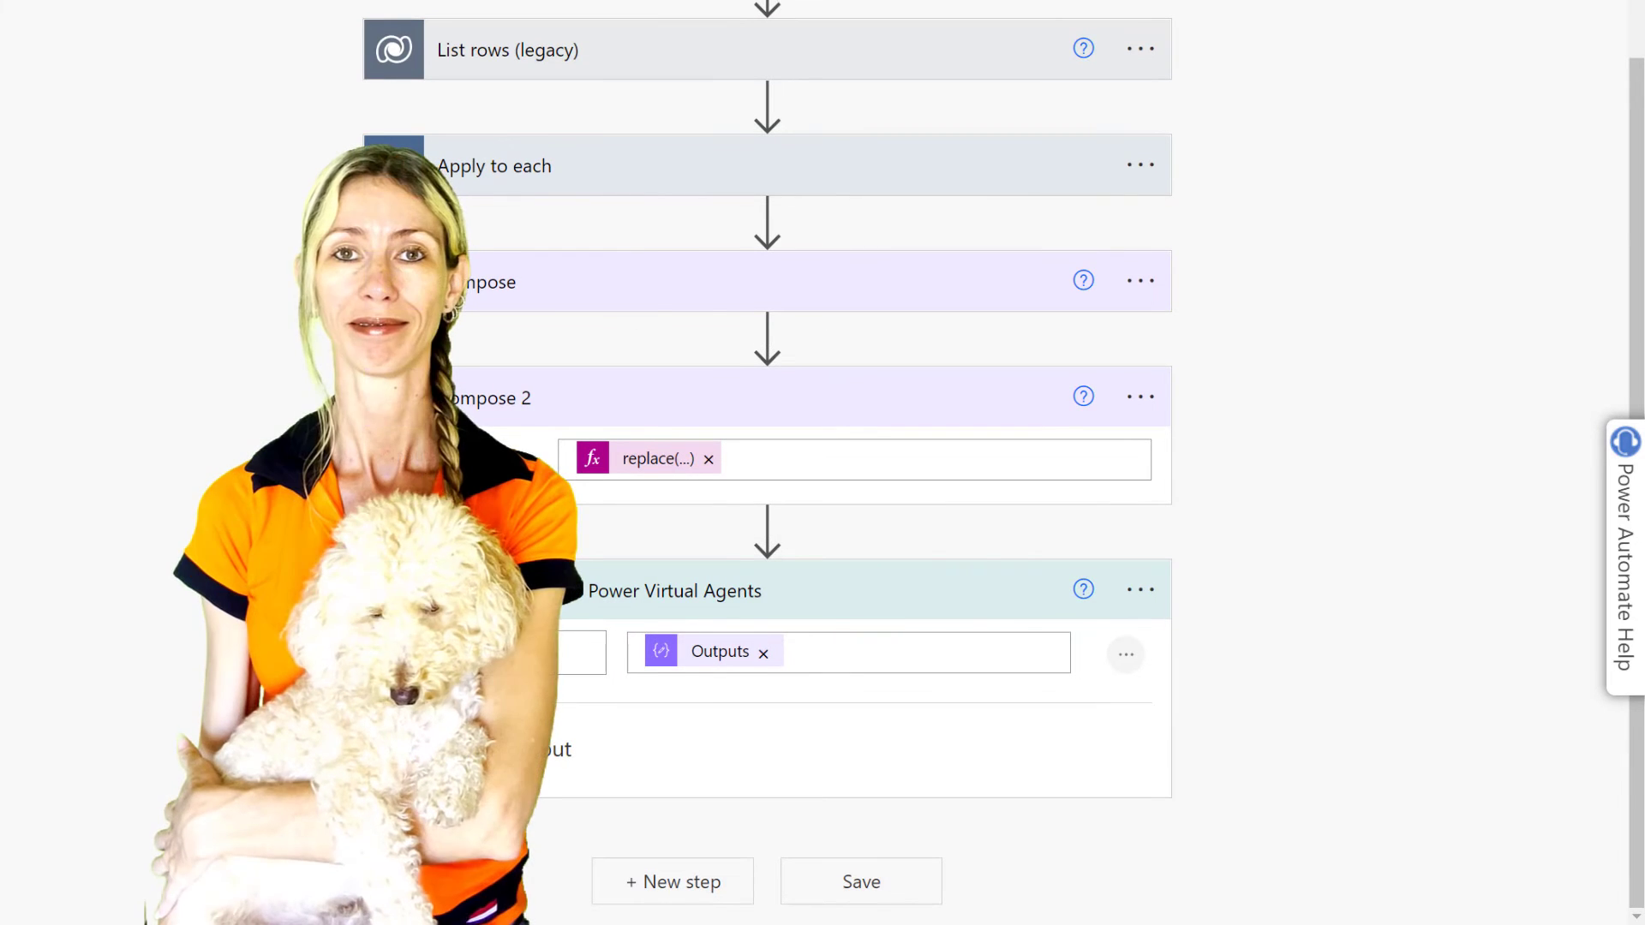